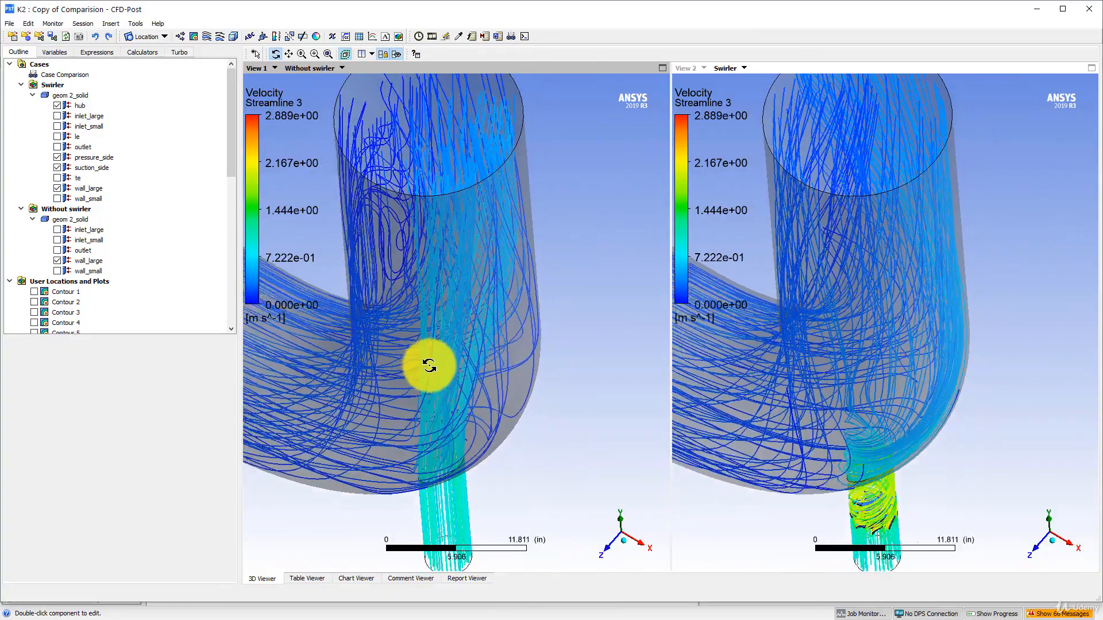
# Step: Examine and compare the velocity streamlines around the elbow and small inlet junction for the Without swirler and Swirler cases
pyautogui.moveTo(418, 385); pyautogui.dragTo(455, 359)
pyautogui.scroll(3, 866, 473)
pyautogui.moveTo(898, 315); pyautogui.dragTo(819, 349)
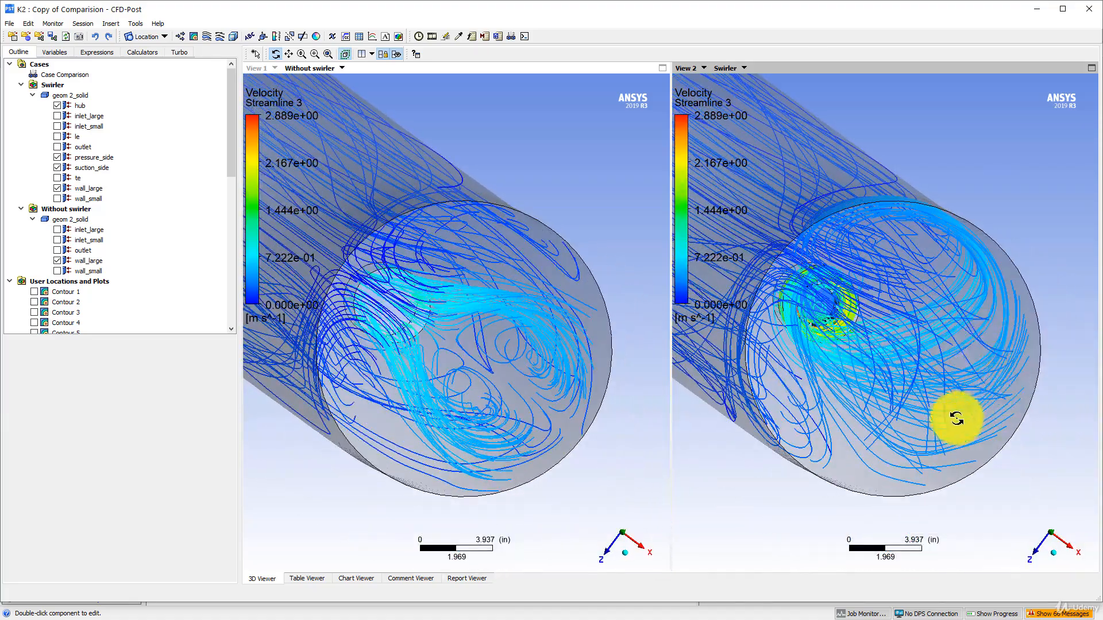
pyautogui.moveTo(500, 322); pyautogui.dragTo(530, 356)
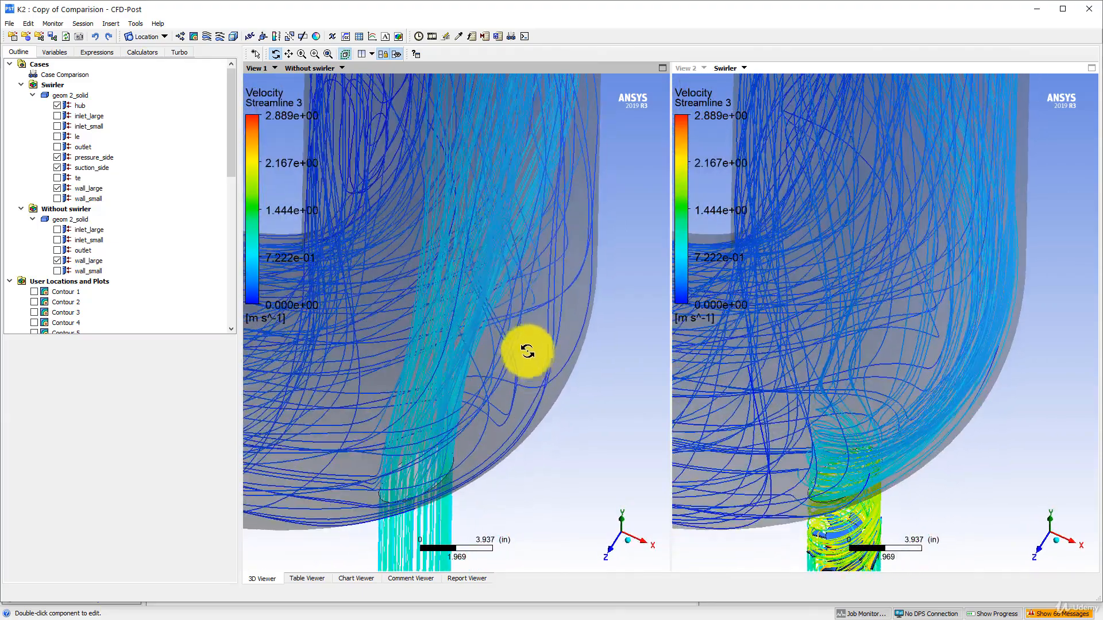
pyautogui.moveTo(503, 237); pyautogui.dragTo(522, 215)
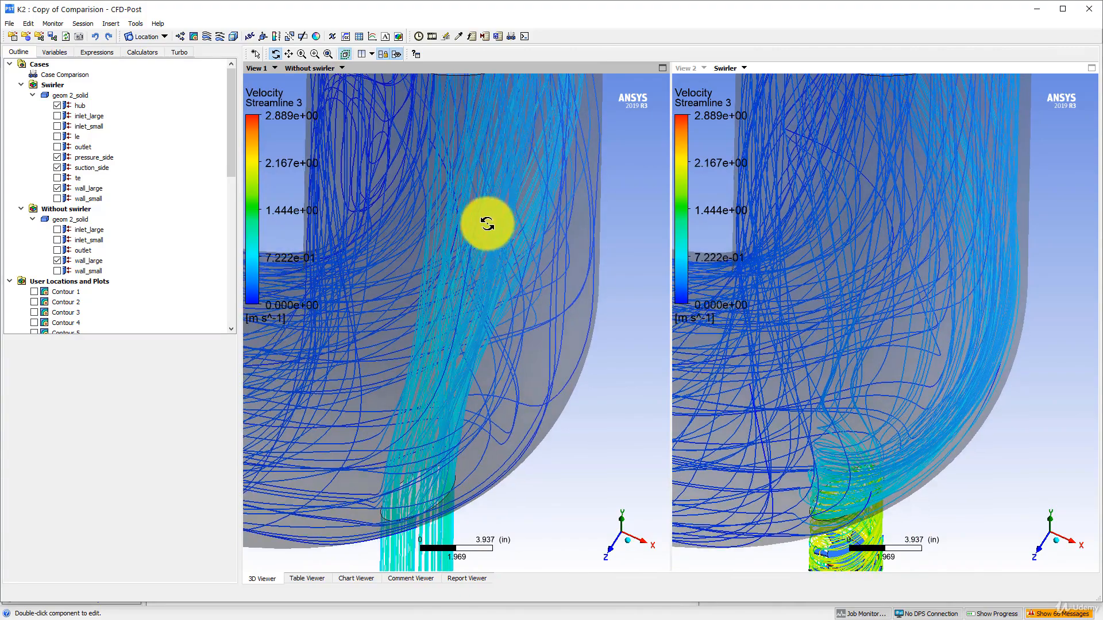
pyautogui.moveTo(488, 140); pyautogui.dragTo(431, 228)
pyautogui.moveTo(438, 157); pyautogui.dragTo(456, 217)
pyautogui.moveTo(858, 333); pyautogui.dragTo(906, 271)
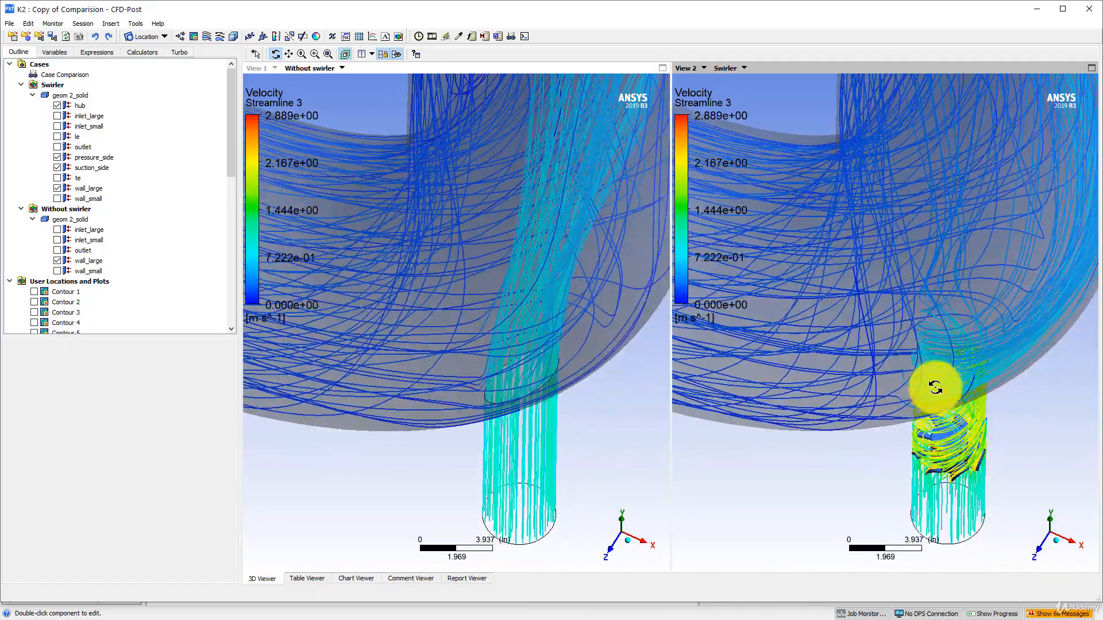
pyautogui.moveTo(940, 394); pyautogui.dragTo(869, 344)
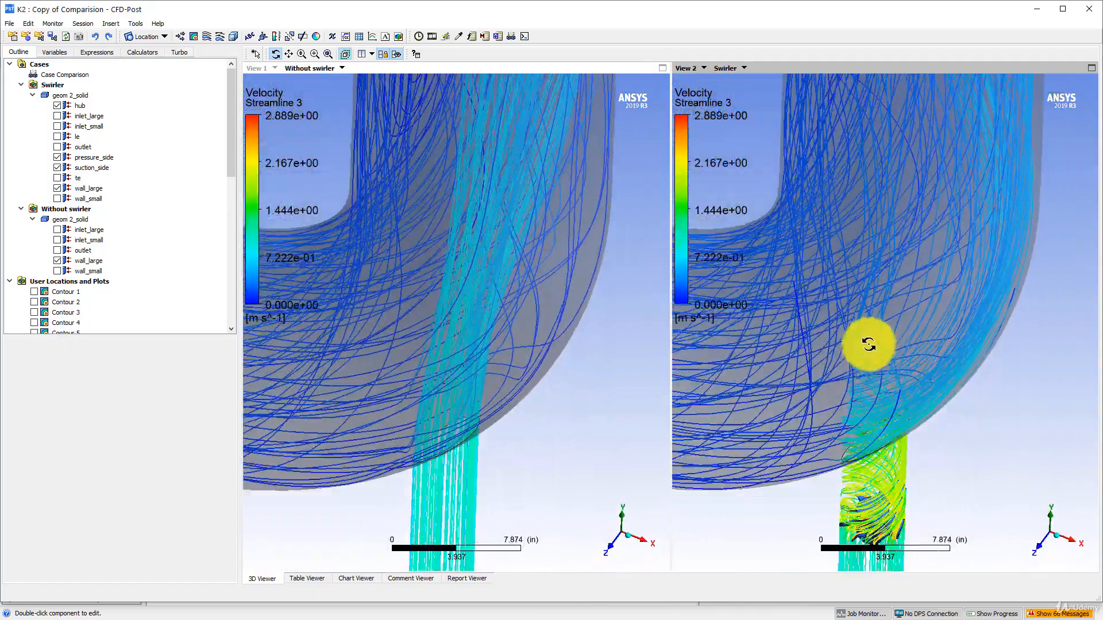
pyautogui.scroll(-3, 869, 344)
pyautogui.keyDown('ctrl'); pyautogui.moveTo(867, 364); pyautogui.dragTo(861, 393, button='middle'); pyautogui.keyUp('ctrl')
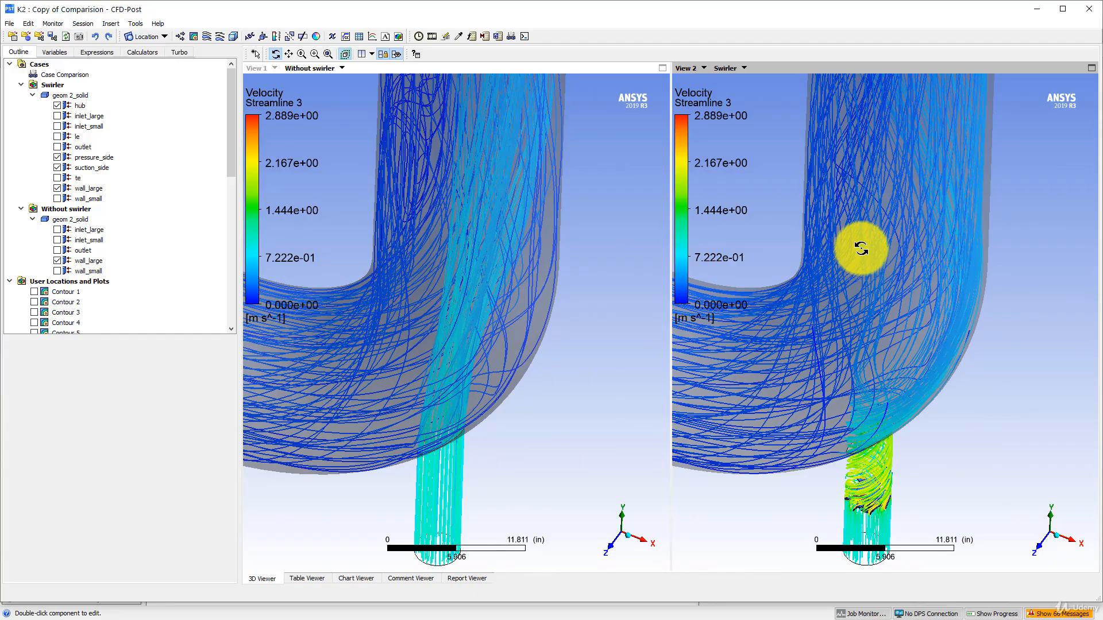
# Step: Examine the swirl produced by the blades inside the small inlet pipe against the straight flow of the case without swirler
pyautogui.scroll(3, 878, 378)
pyautogui.scroll(-2, 869, 402)
pyautogui.moveTo(867, 433); pyautogui.dragTo(838, 435)
pyautogui.keyDown('ctrl'); pyautogui.moveTo(838, 436); pyautogui.dragTo(848, 297, button='middle'); pyautogui.keyUp('ctrl')
pyautogui.moveTo(847, 297); pyautogui.dragTo(847, 383)
pyautogui.scroll(5, 847, 384)
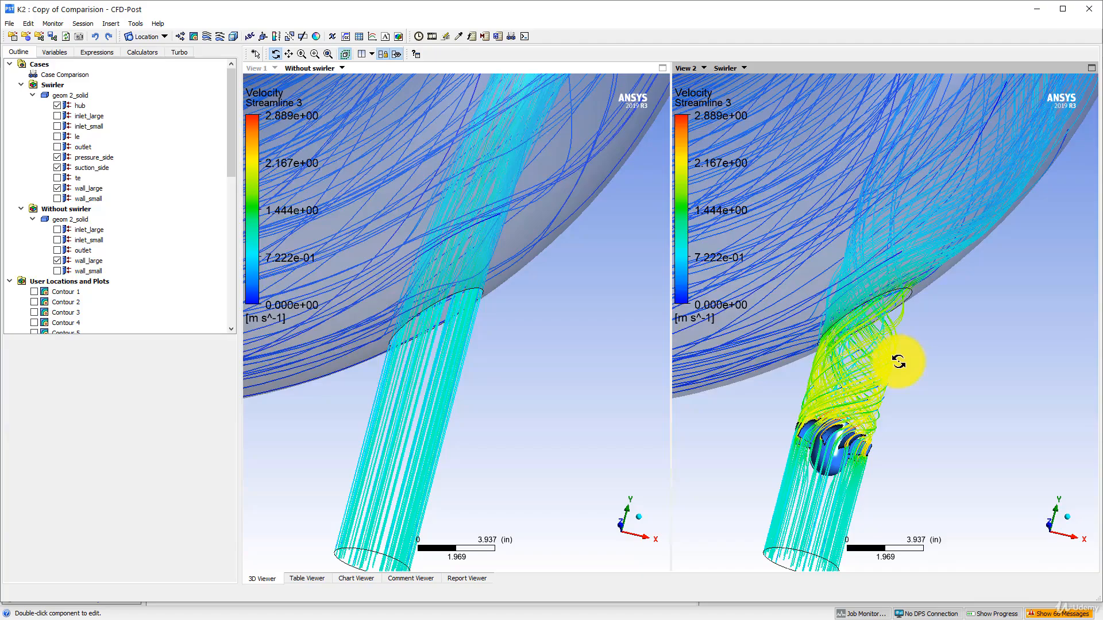
pyautogui.moveTo(866, 378); pyautogui.dragTo(854, 402)
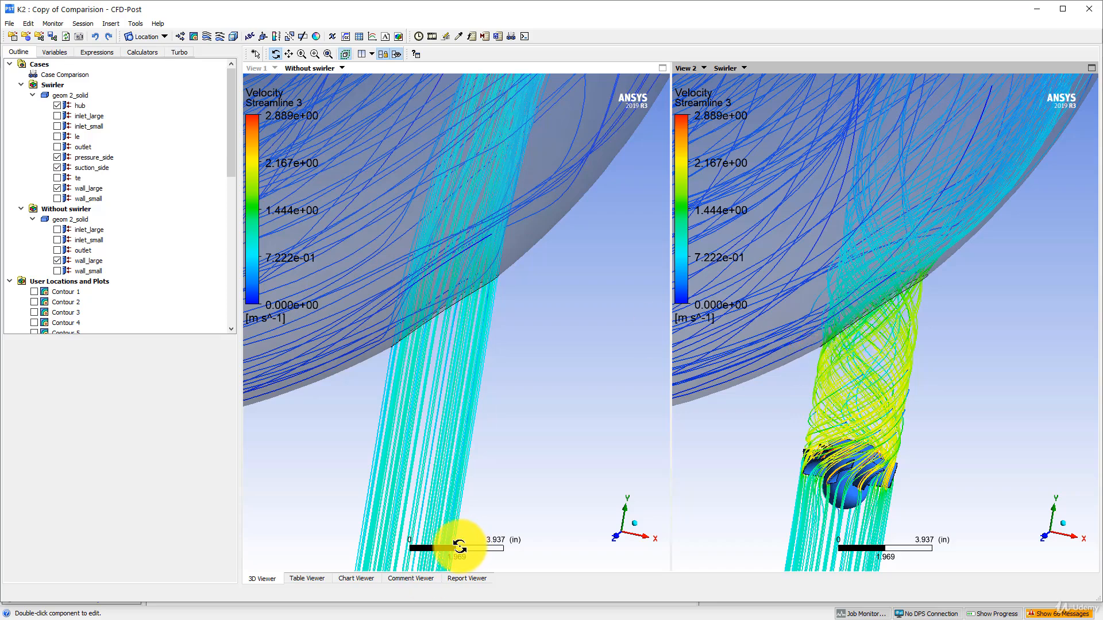
# Step: Switch to Workbench and rename the copied swirler Geometry system as "Swirler 291mm"
pyautogui.hotkey('alt', 'Tab')
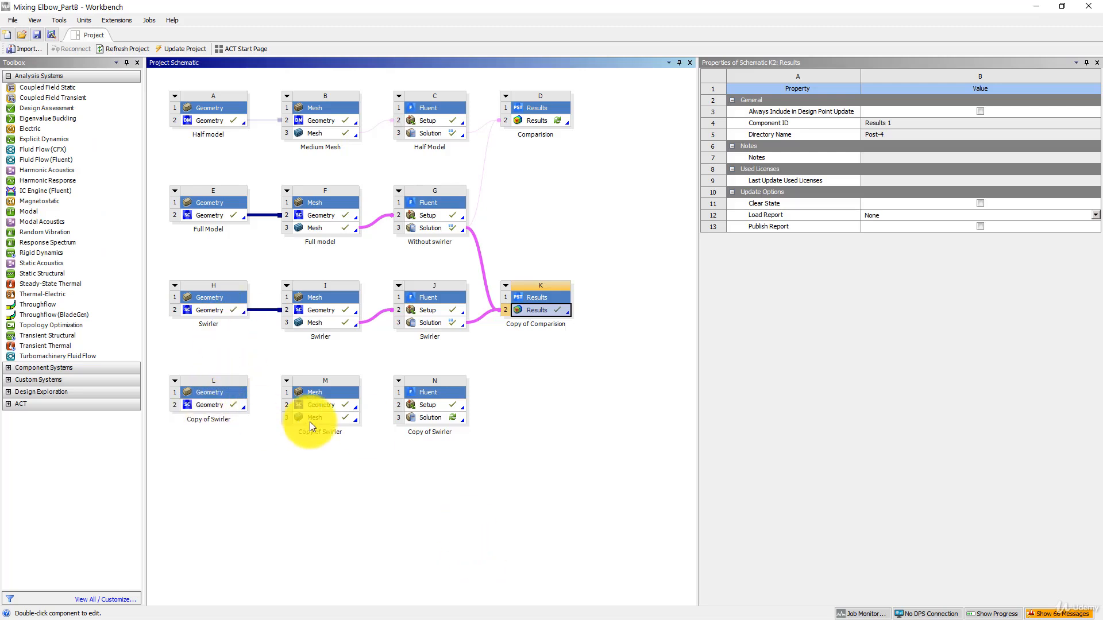
pyautogui.rightClick(216, 391)
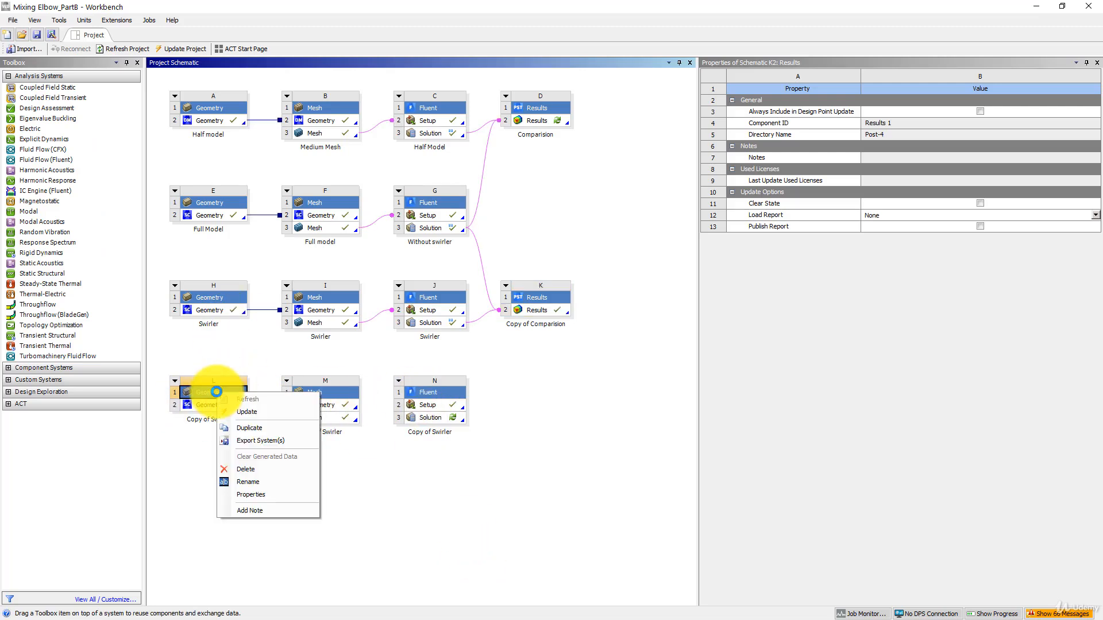
pyautogui.click(247, 480)
pyautogui.write('Swirler ')
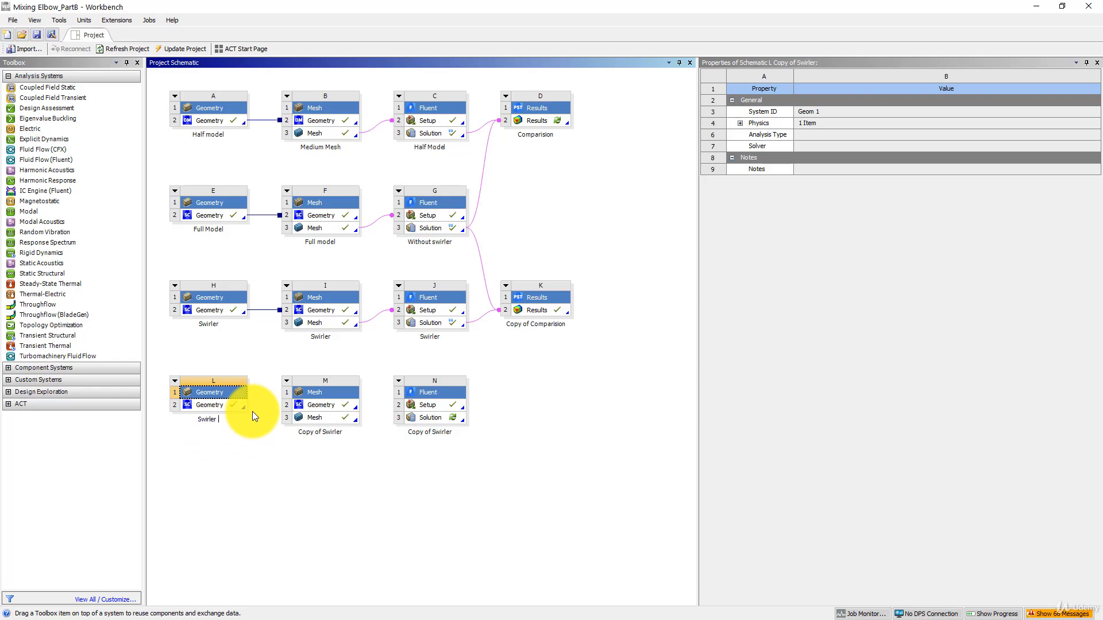
pyautogui.write('291mm')
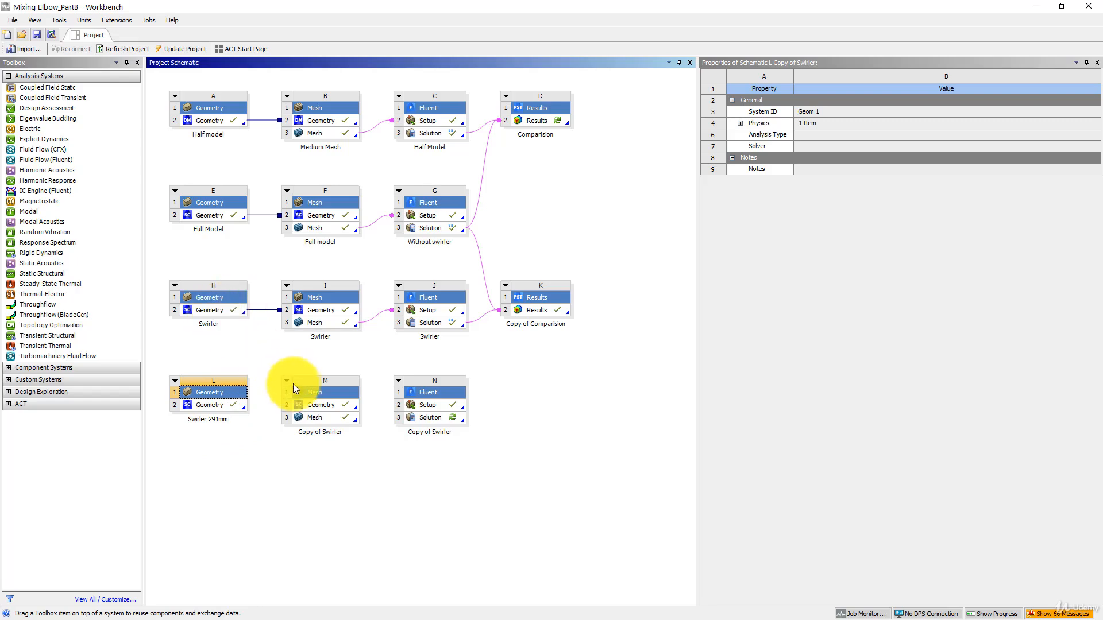
# Step: Rename the copied swirler Mesh system as "Swirler 291 mm"
pyautogui.rightClick(328, 393)
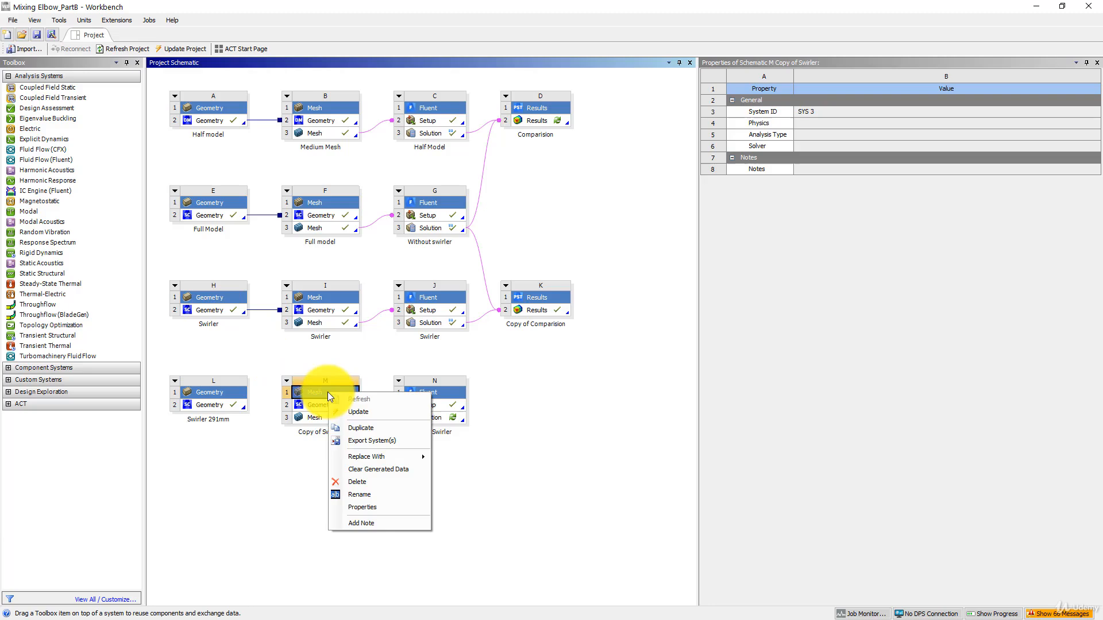
pyautogui.click(355, 497)
pyautogui.write('Swirler 291 mm')
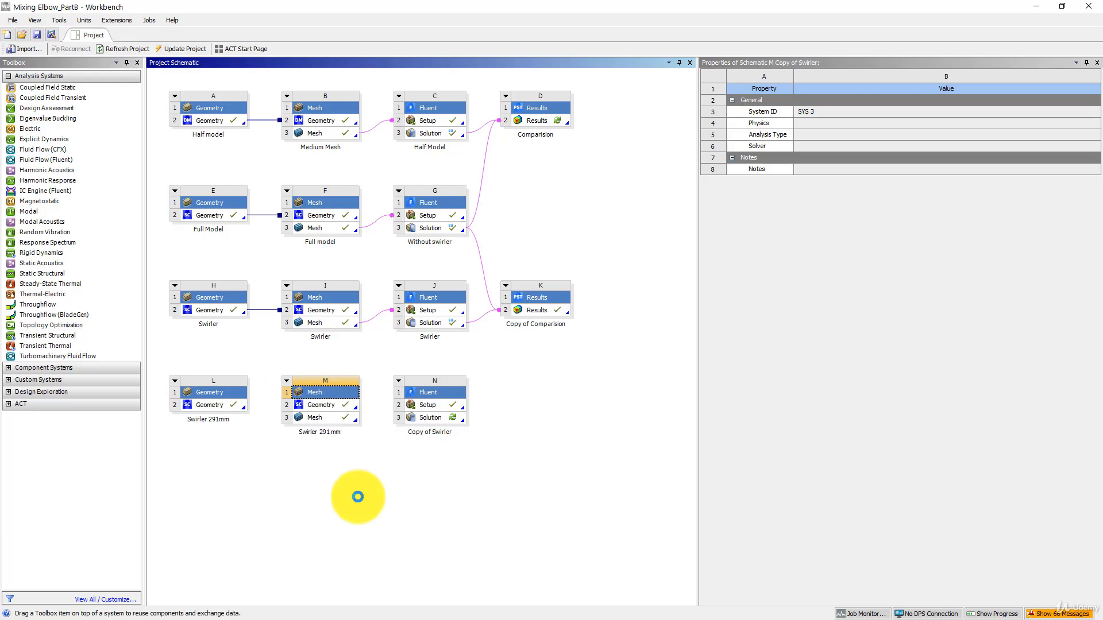
pyautogui.click(357, 496)
# Step: Rename the copied swirler Fluent system as "Swirler 291mm"
pyautogui.rightClick(449, 398)
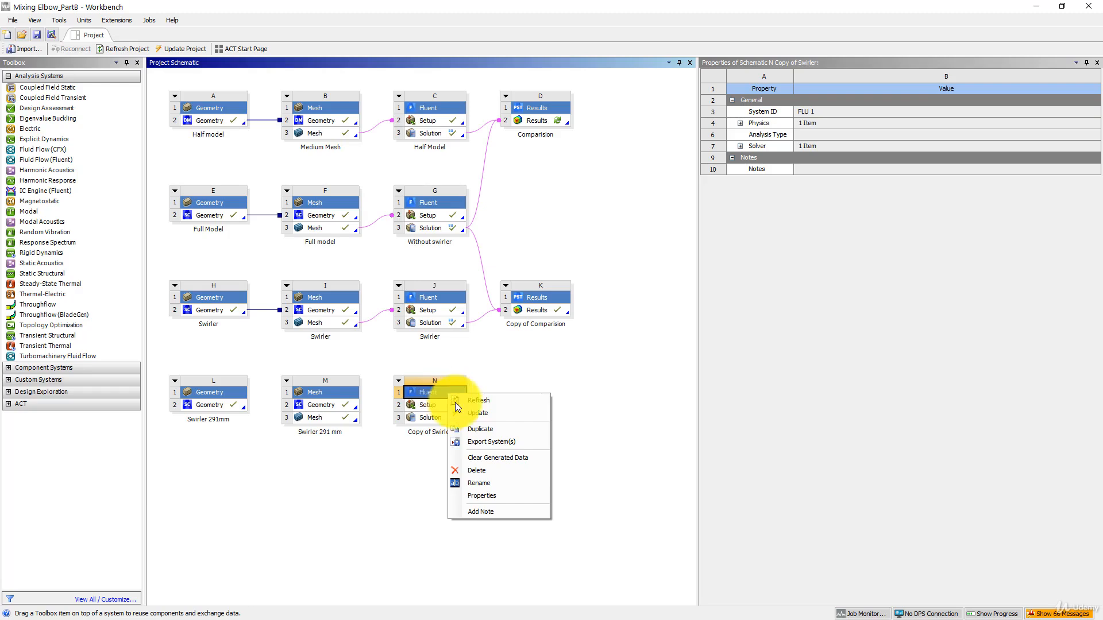
pyautogui.click(481, 481)
pyautogui.write('Swirler 2')
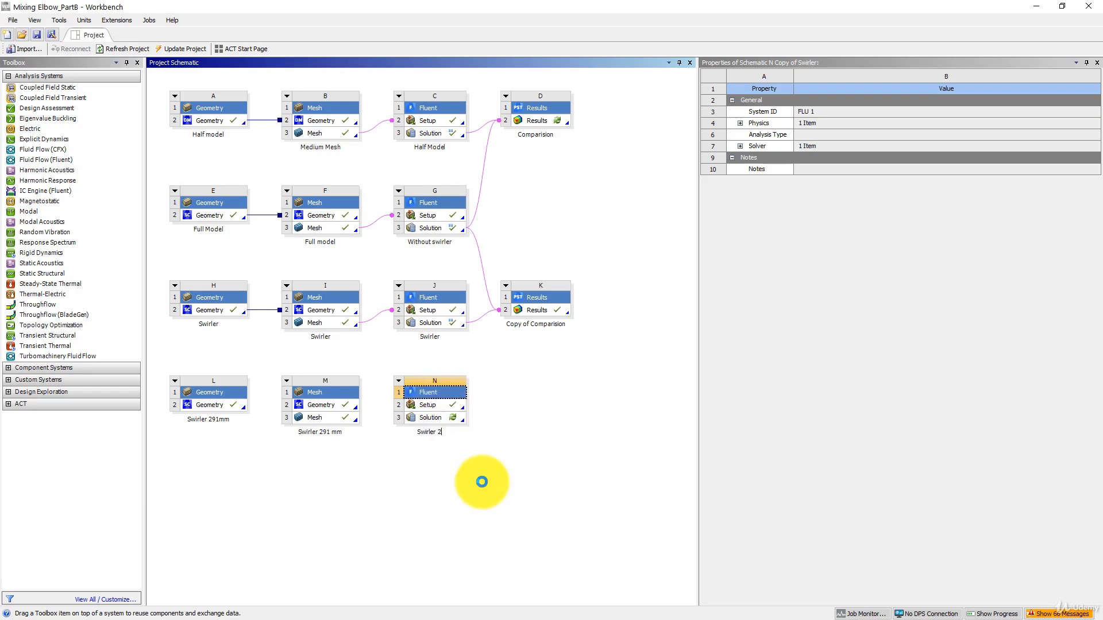
pyautogui.write('91mm')
pyautogui.click(481, 481)
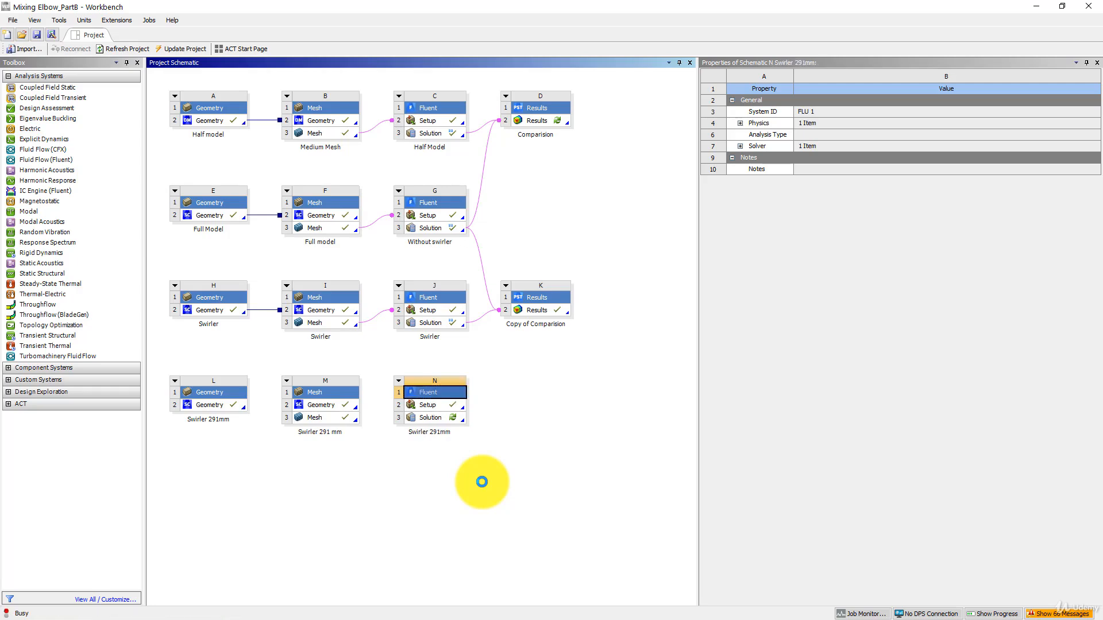
# Step: Open the Swirler 291mm geometry in SpaceClaim and highlight the faces of its Inlet_large, Hub and Suction Side named selections
pyautogui.doubleClick(219, 405)
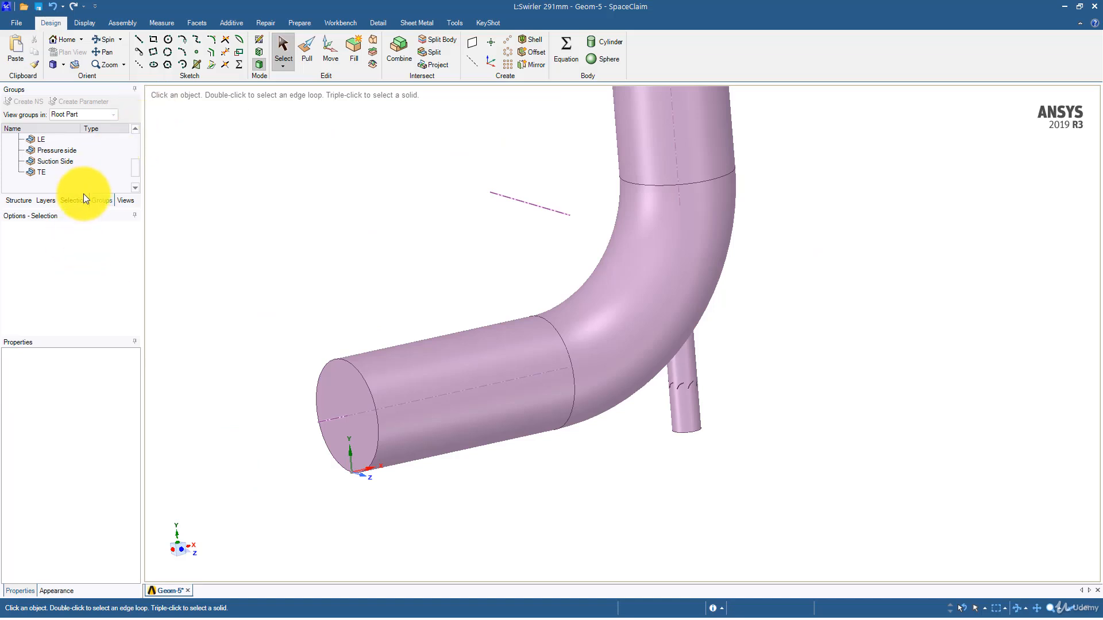
pyautogui.moveTo(81, 208); pyautogui.dragTo(68, 299)
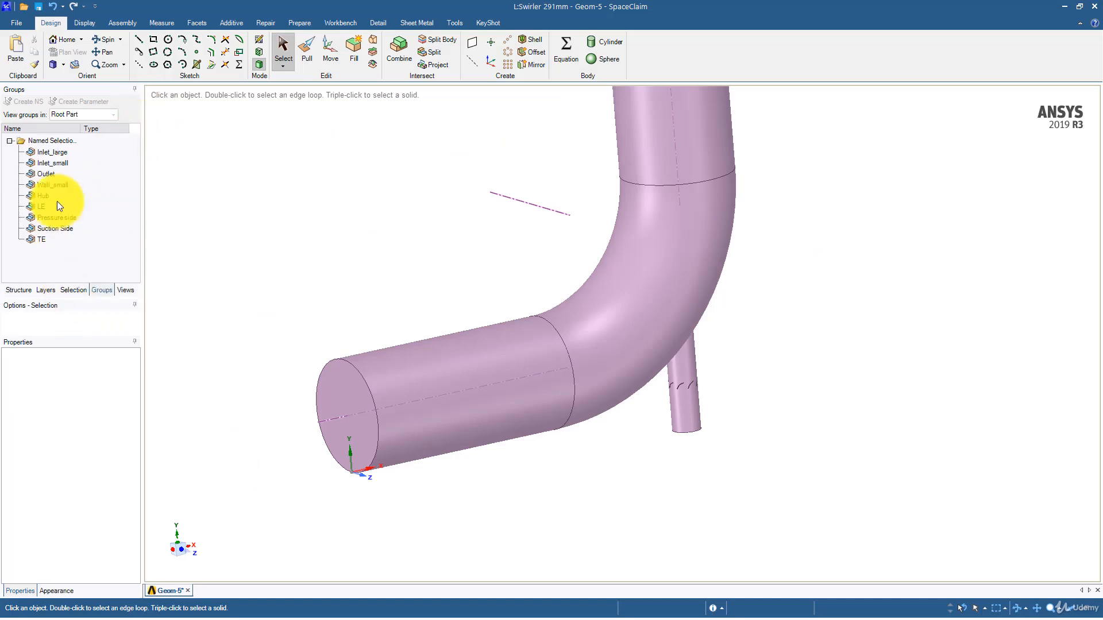
pyautogui.click(53, 156)
pyautogui.click(46, 195)
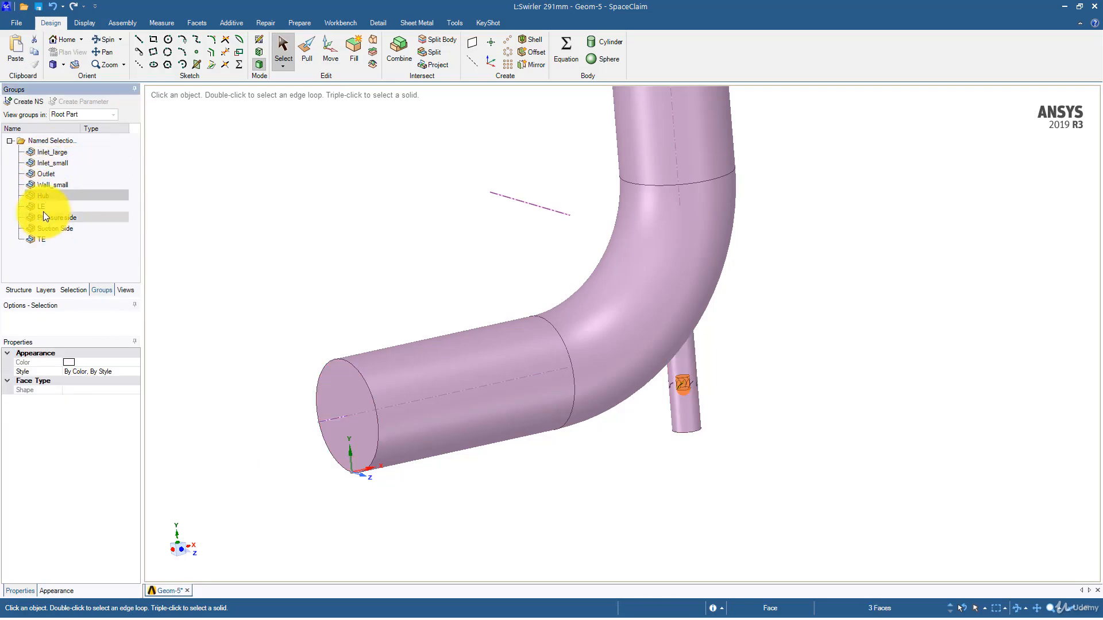
pyautogui.click(44, 228)
# Step: Make the mixing elbow body transparent so the swirler inside the small pipe can be seen, and clear the selection
pyautogui.moveTo(373, 241); pyautogui.dragTo(329, 256, button='middle')
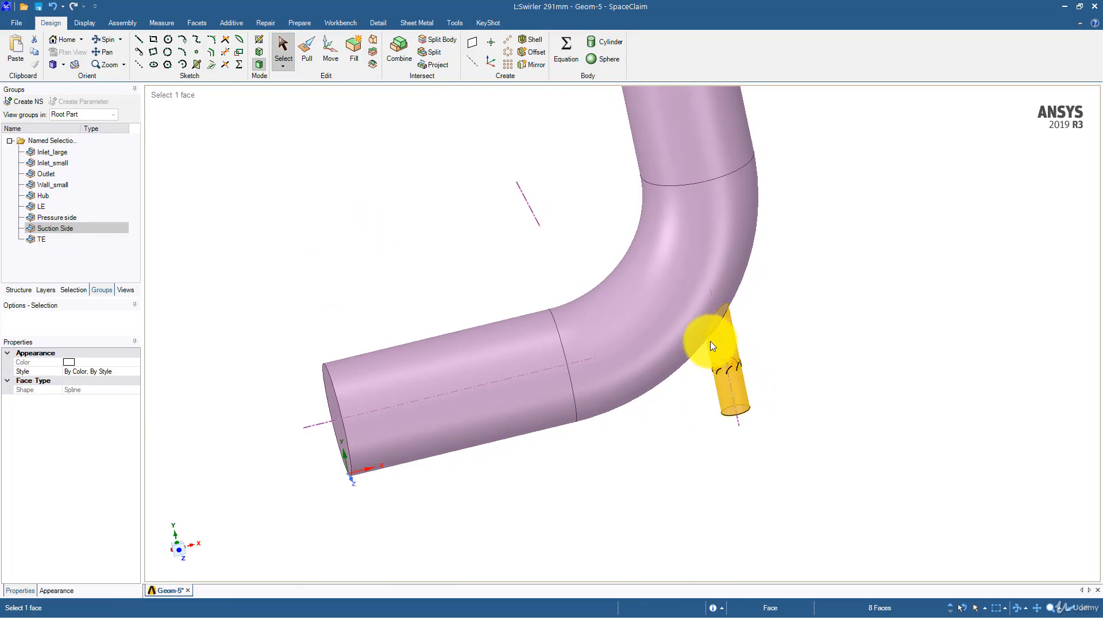
pyautogui.keyDown('shift'); pyautogui.moveTo(671, 424); pyautogui.dragTo(458, 462, button='middle'); pyautogui.keyUp('shift')
pyautogui.scroll(4, 581, 409)
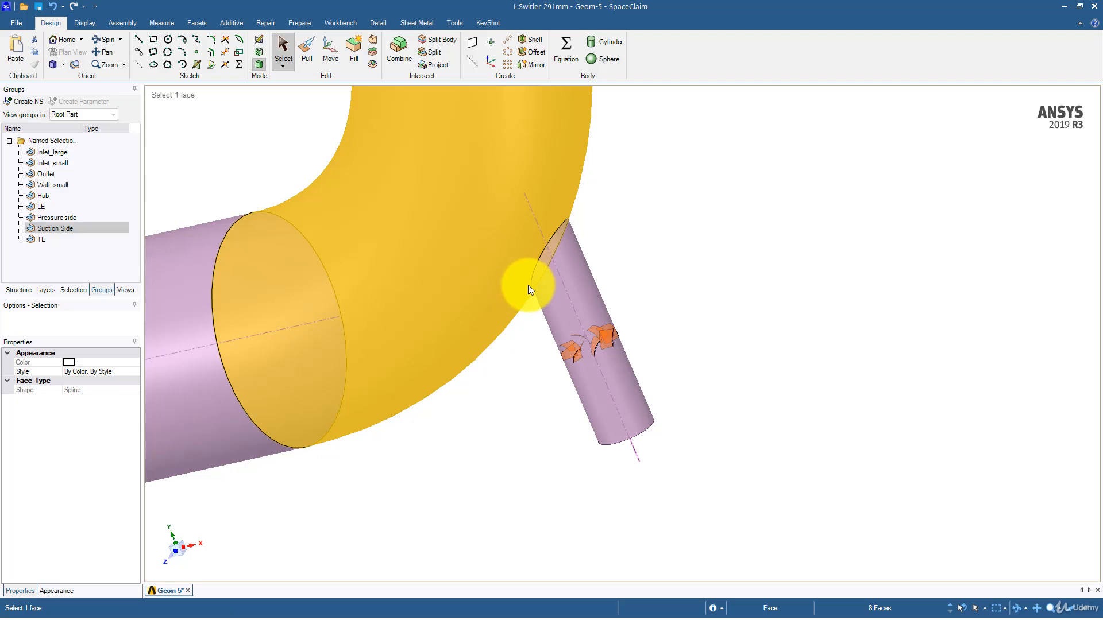
pyautogui.moveTo(527, 288); pyautogui.dragTo(580, 315, button='middle')
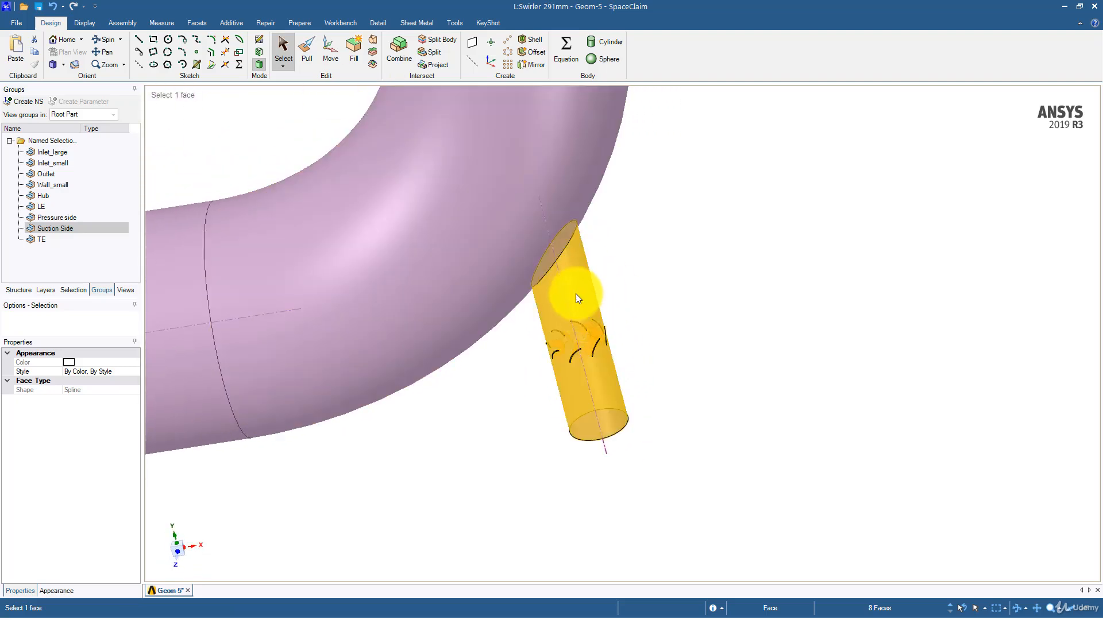
pyautogui.click(577, 288)
pyautogui.rightClick(577, 288)
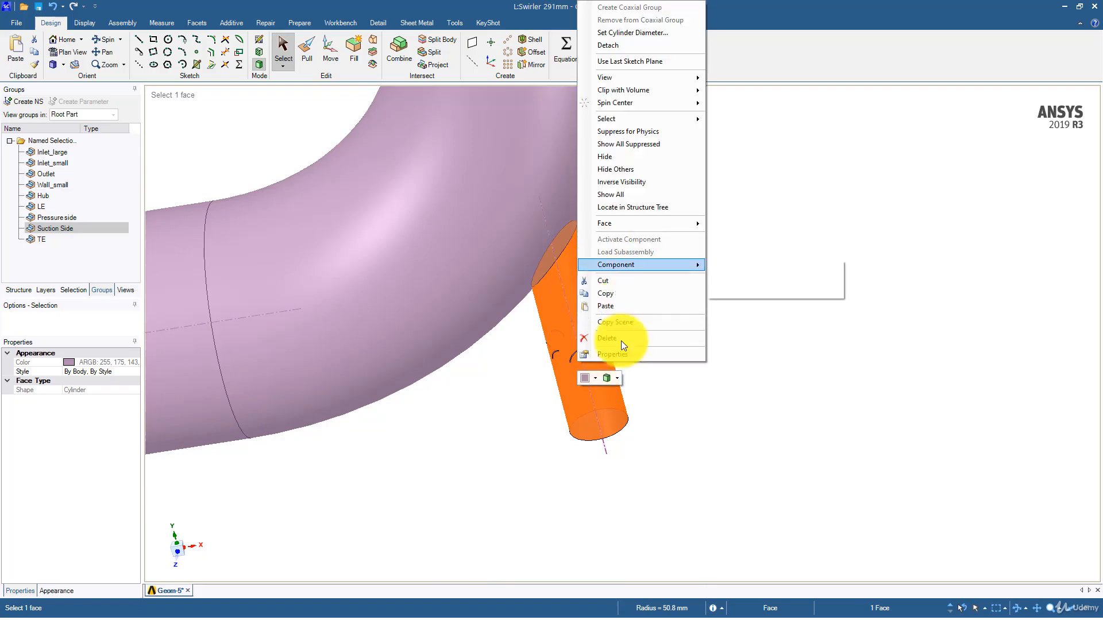
pyautogui.click(616, 378)
pyautogui.click(629, 393)
pyautogui.click(529, 212)
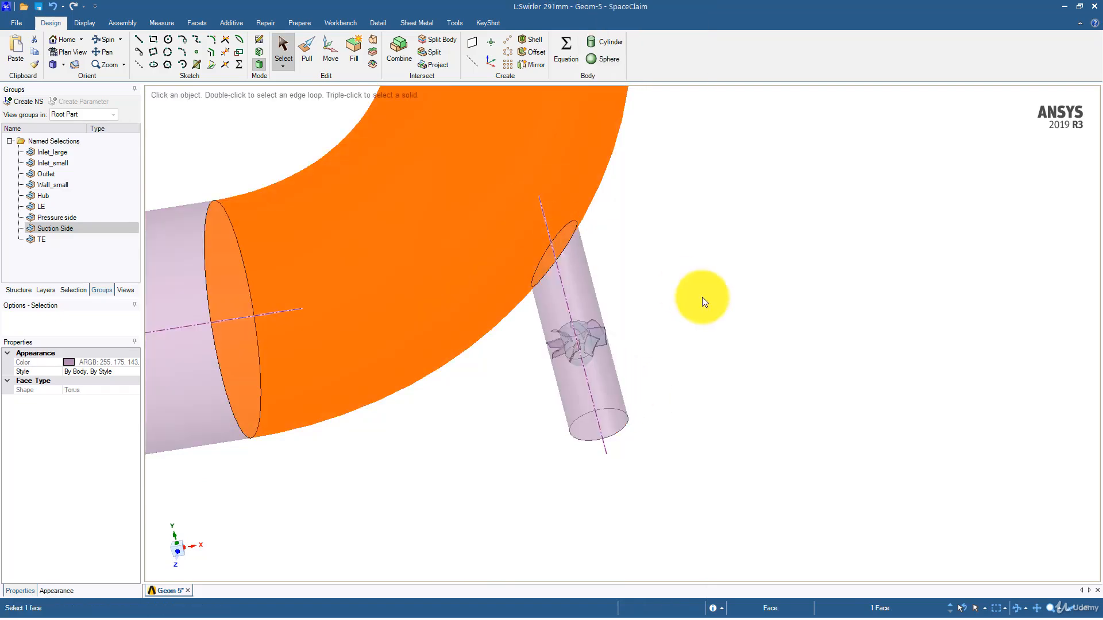
pyautogui.click(701, 298)
# Step: Select all swirler hub and blade faces and move them 100 mm along the small pipe's axis toward the elbow
pyautogui.keyDown('ctrl'); pyautogui.moveTo(707, 312); pyautogui.dragTo(693, 260, button='middle'); pyautogui.keyUp('ctrl')
pyautogui.moveTo(693, 260); pyautogui.dragTo(651, 311, button='middle')
pyautogui.scroll(3, 646, 295)
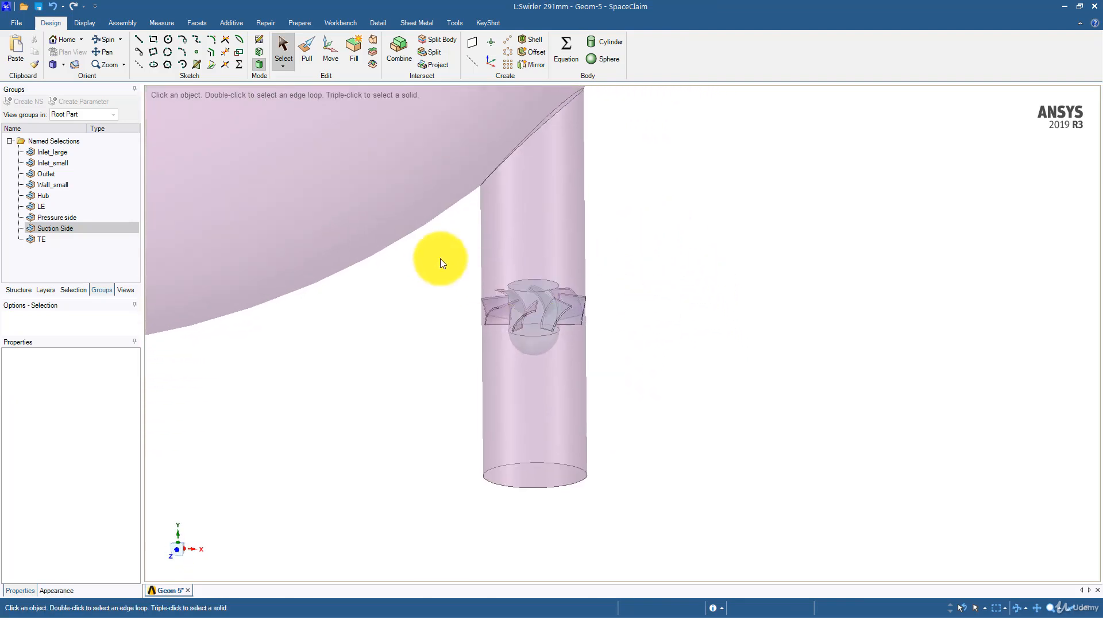
pyautogui.moveTo(436, 253); pyautogui.dragTo(666, 359)
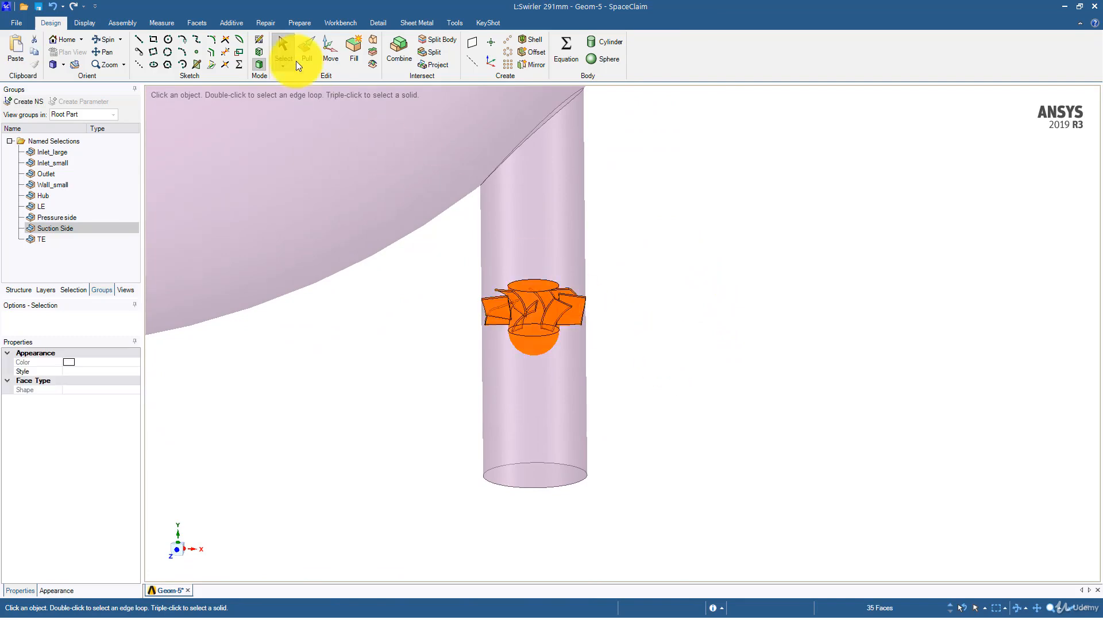
pyautogui.click(323, 47)
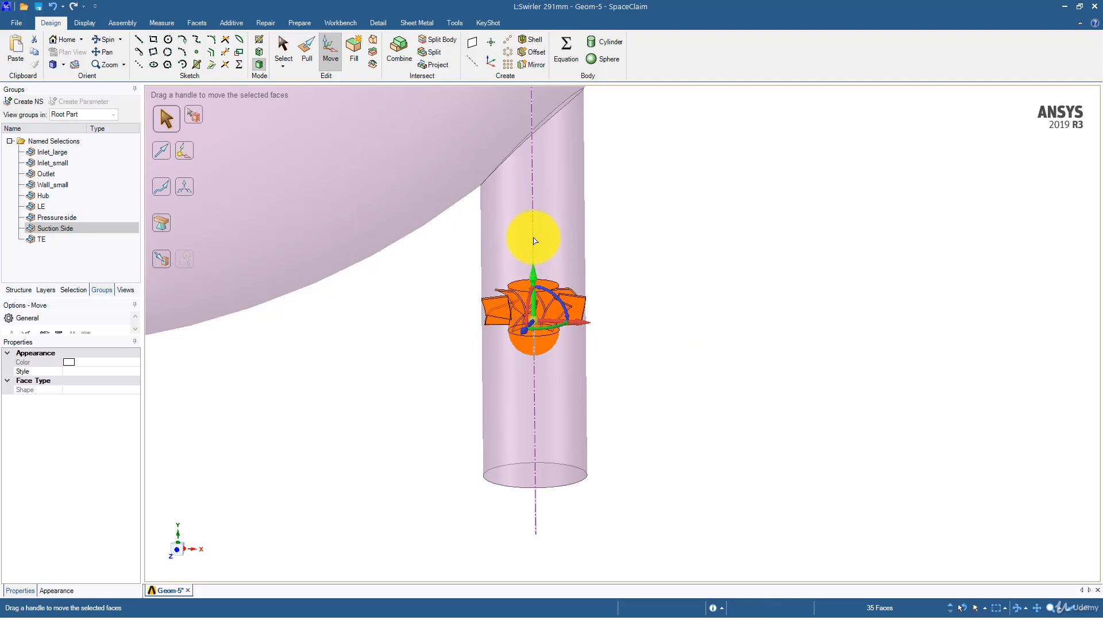
pyautogui.moveTo(534, 275)
pyautogui.mouseDown()
pyautogui.moveTo(536, 252)
pyautogui.moveTo(533, 268)
pyautogui.mouseUp()
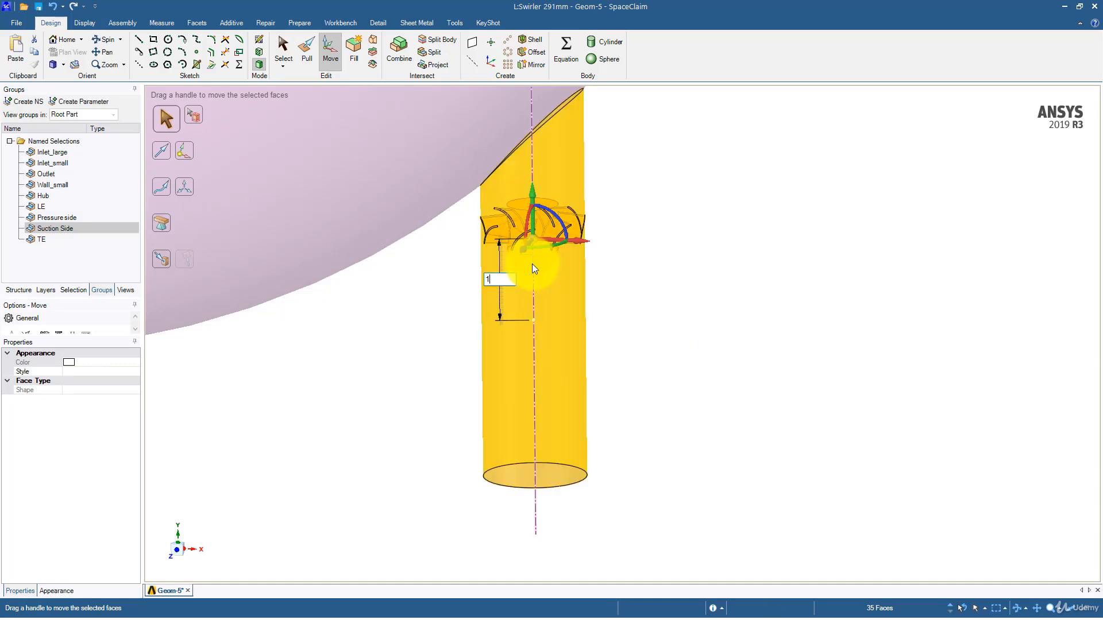
pyautogui.write('100')
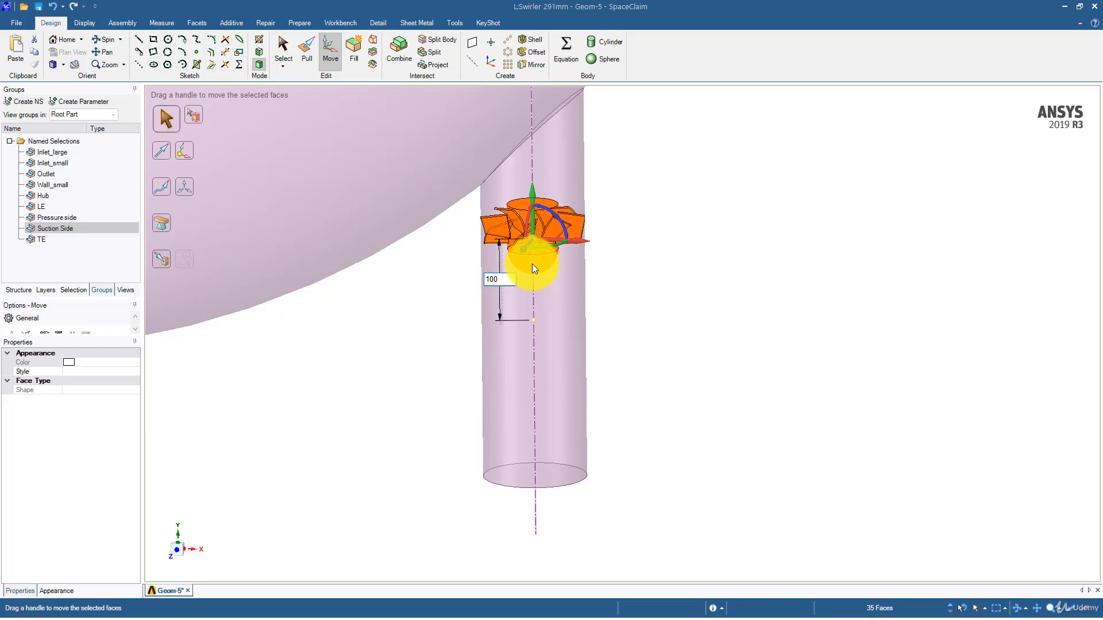
pyautogui.press('Escape')
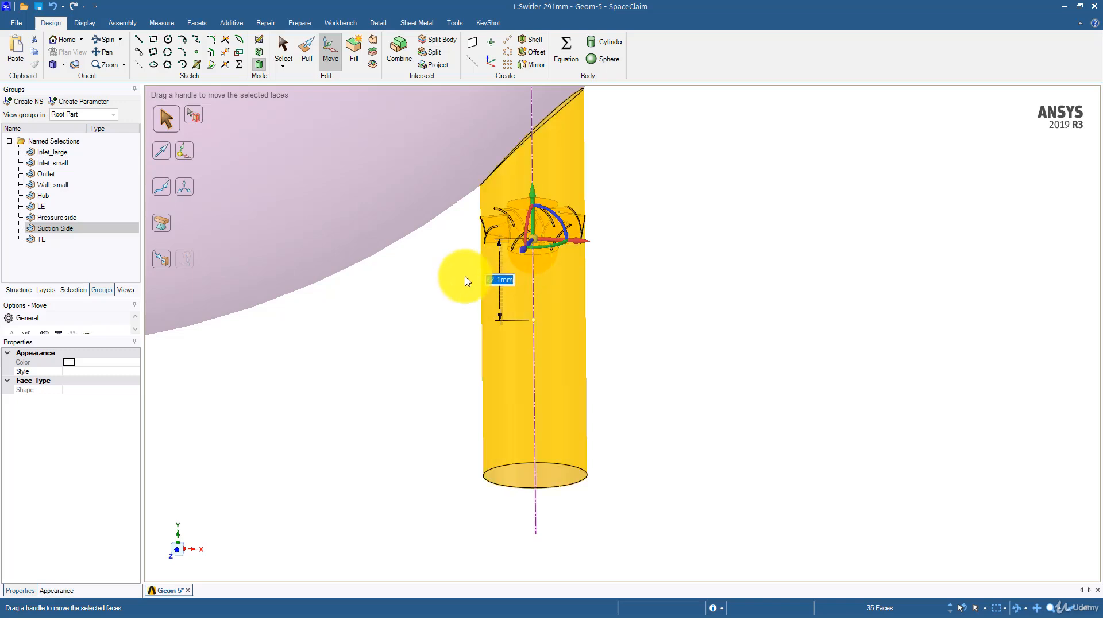
# Step: Check the moved swirler's position near the elbow junction and close SpaceClaim to return to the Workbench project
pyautogui.moveTo(406, 295)
pyautogui.mouseDown(button='middle')
pyautogui.moveTo(418, 267)
pyautogui.moveTo(455, 251)
pyautogui.moveTo(439, 260)
pyautogui.moveTo(403, 336)
pyautogui.moveTo(451, 358)
pyautogui.moveTo(399, 371)
pyautogui.moveTo(411, 298)
pyautogui.mouseUp(button='middle')
pyautogui.scroll(4, 441, 262)
pyautogui.click(440, 355)
pyautogui.scroll(-1, 408, 360)
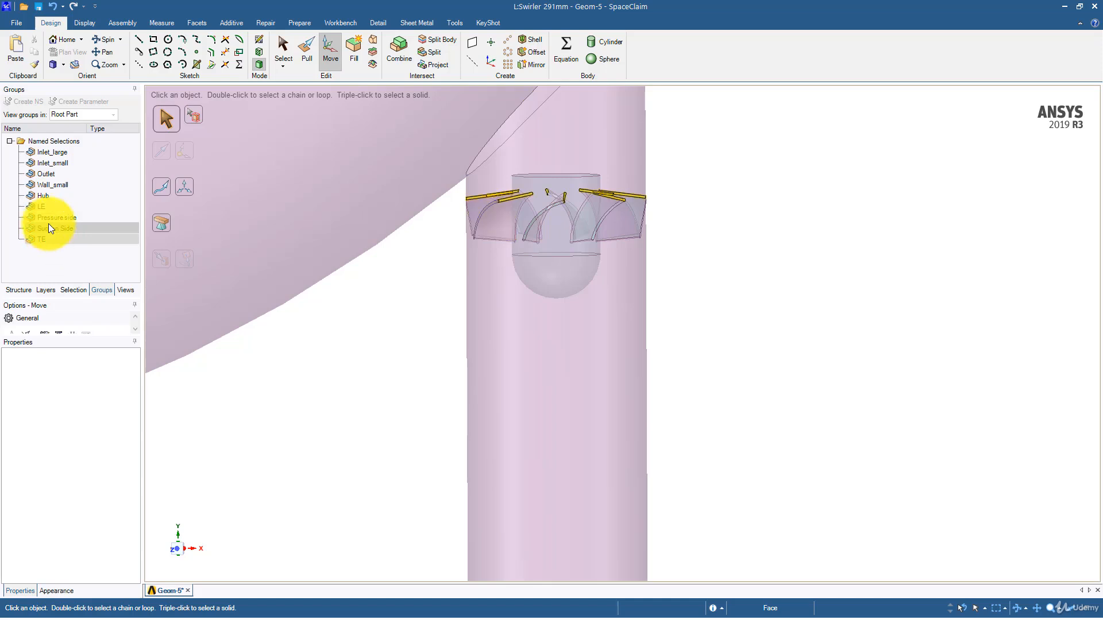
pyautogui.click(20, 288)
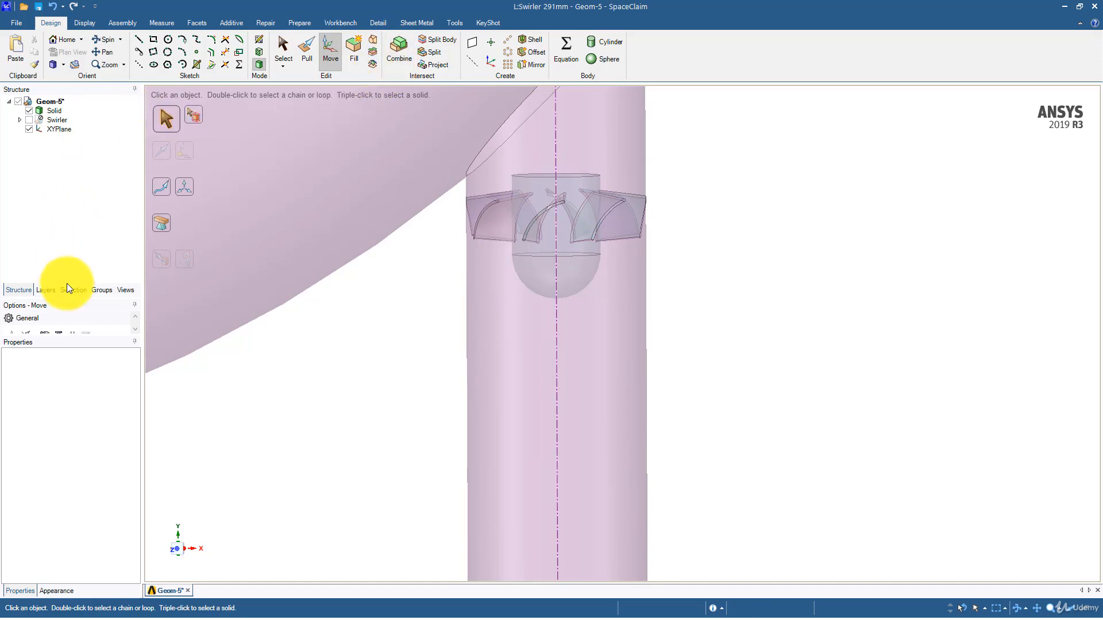
pyautogui.scroll(-5, 376, 318)
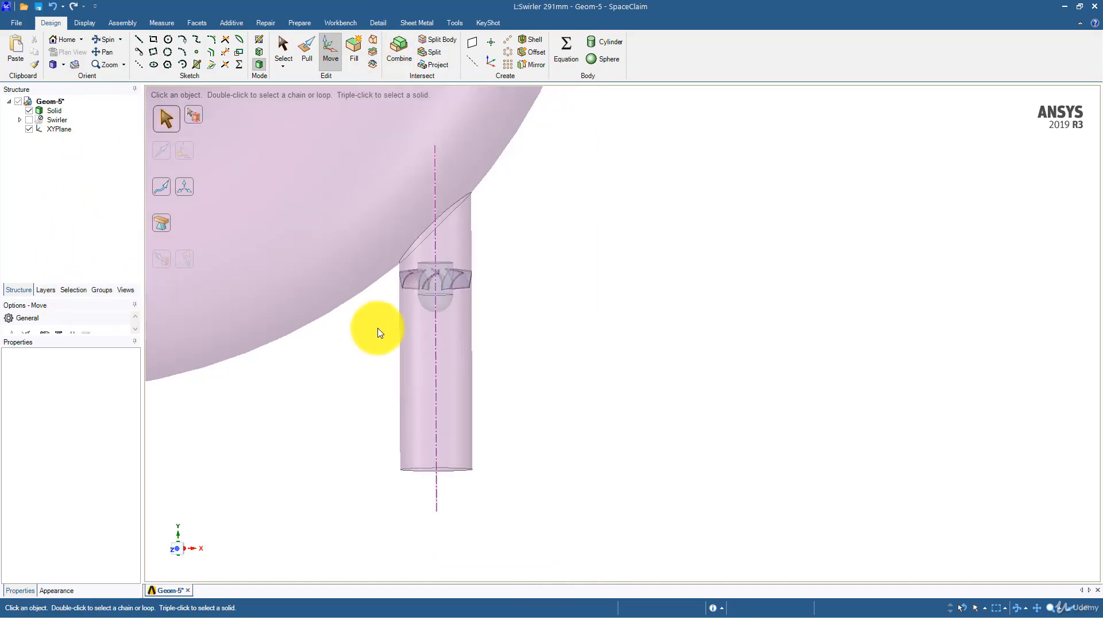
pyautogui.click(1091, 11)
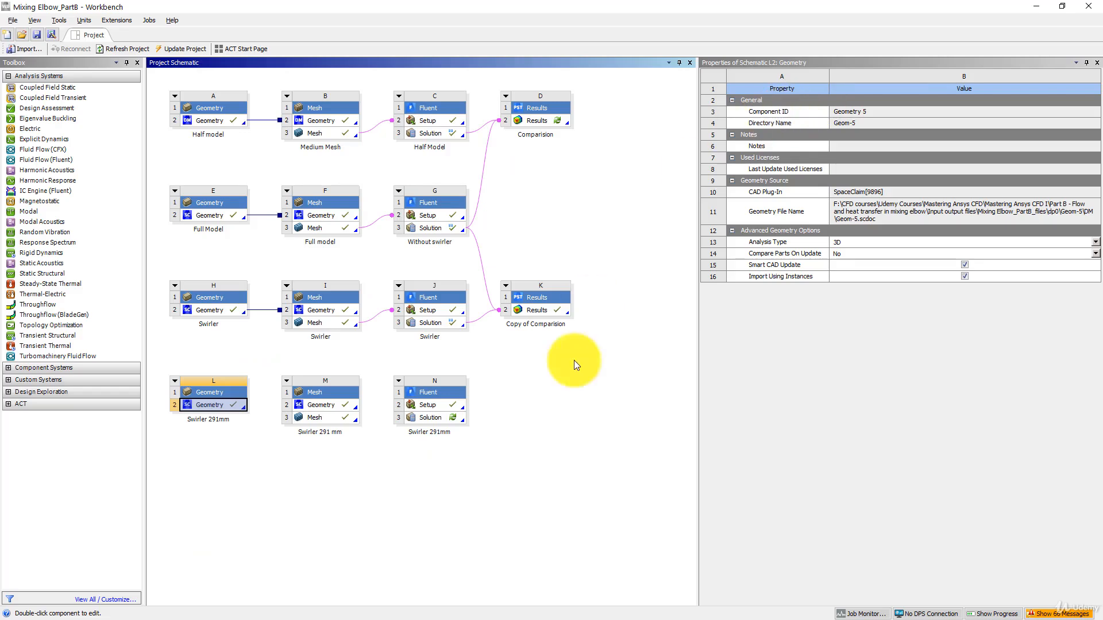
# Step: Share the Swirler 291mm geometry with the Swirler 291 mm mesh system, confirm replacing its existing geometry, and open the mesh
pyautogui.moveTo(216, 406); pyautogui.dragTo(322, 409)
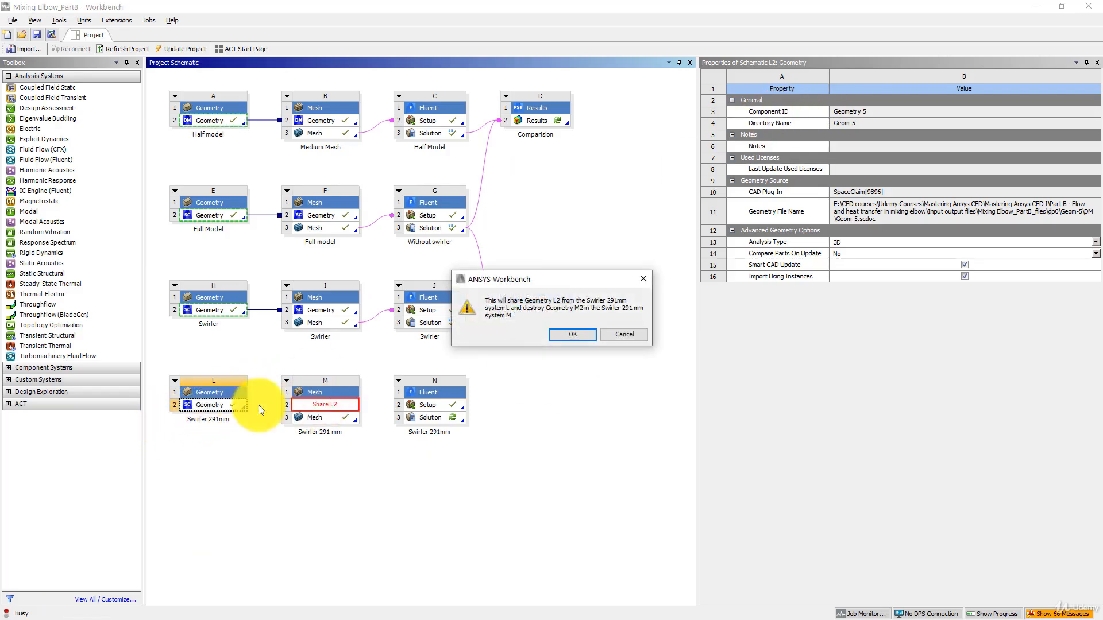
pyautogui.click(570, 335)
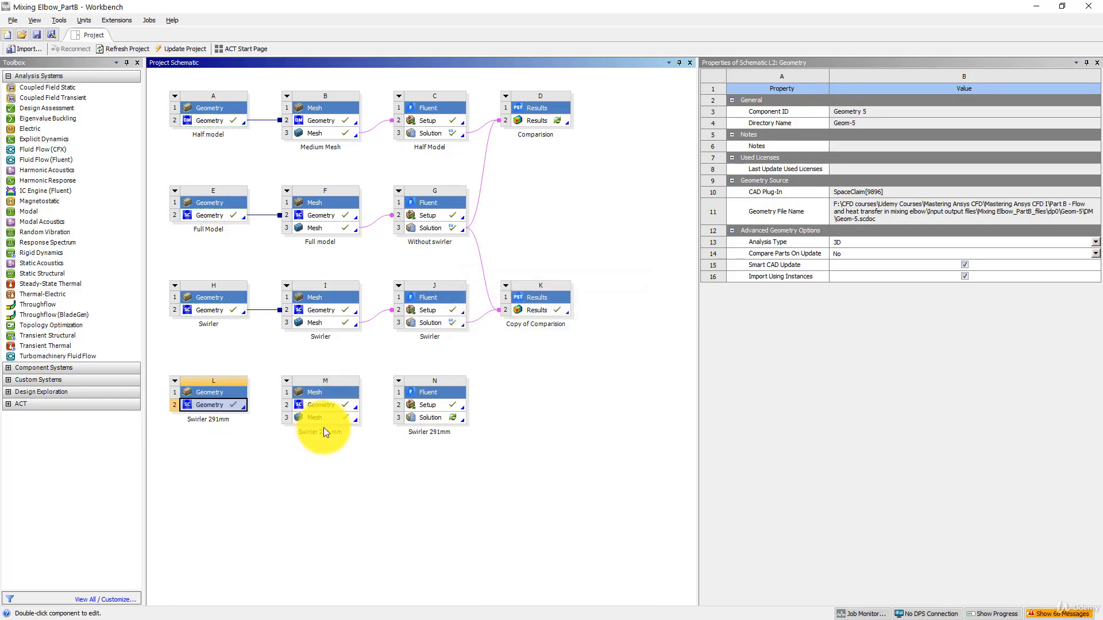
pyautogui.doubleClick(331, 419)
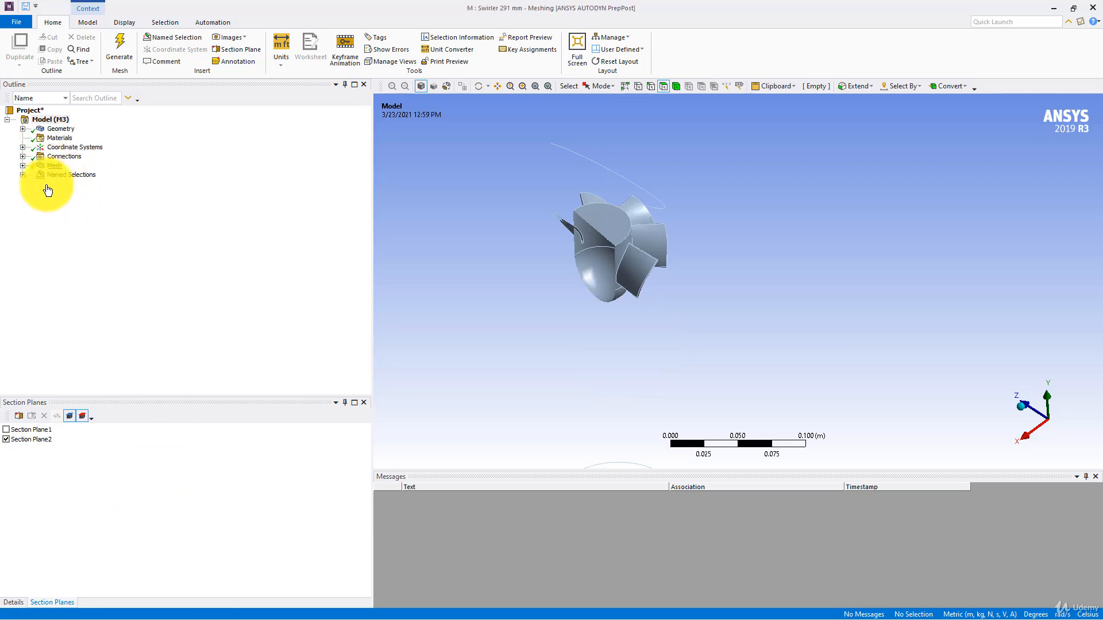
# Step: Turn off Section Plane2 and list the mesh's existing methods, inflations and sizings together with its details
pyautogui.click(7, 439)
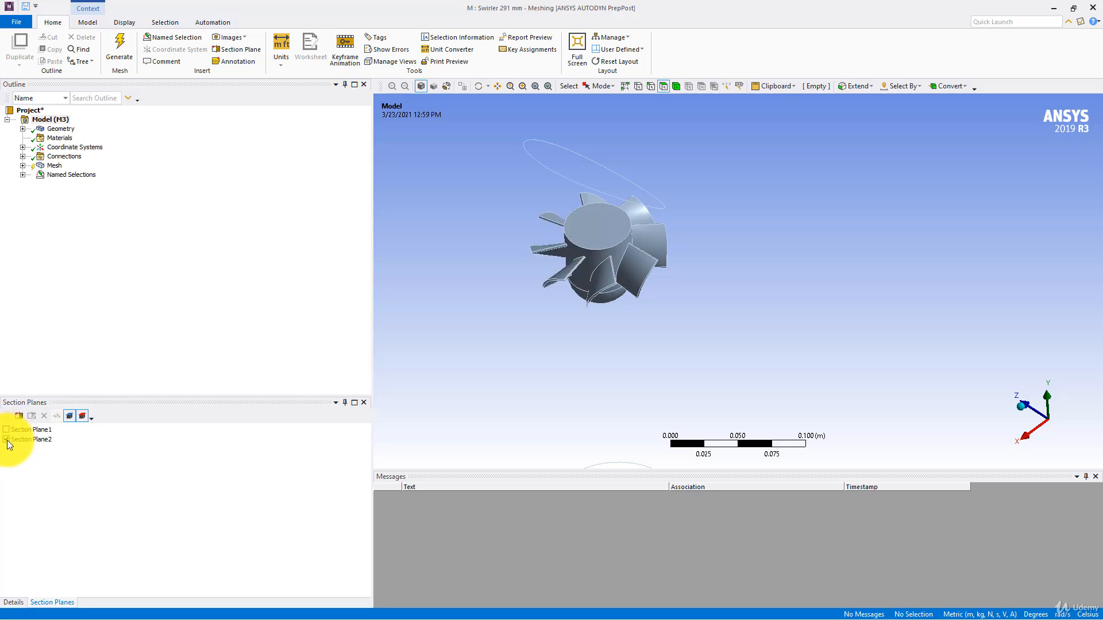
pyautogui.click(14, 602)
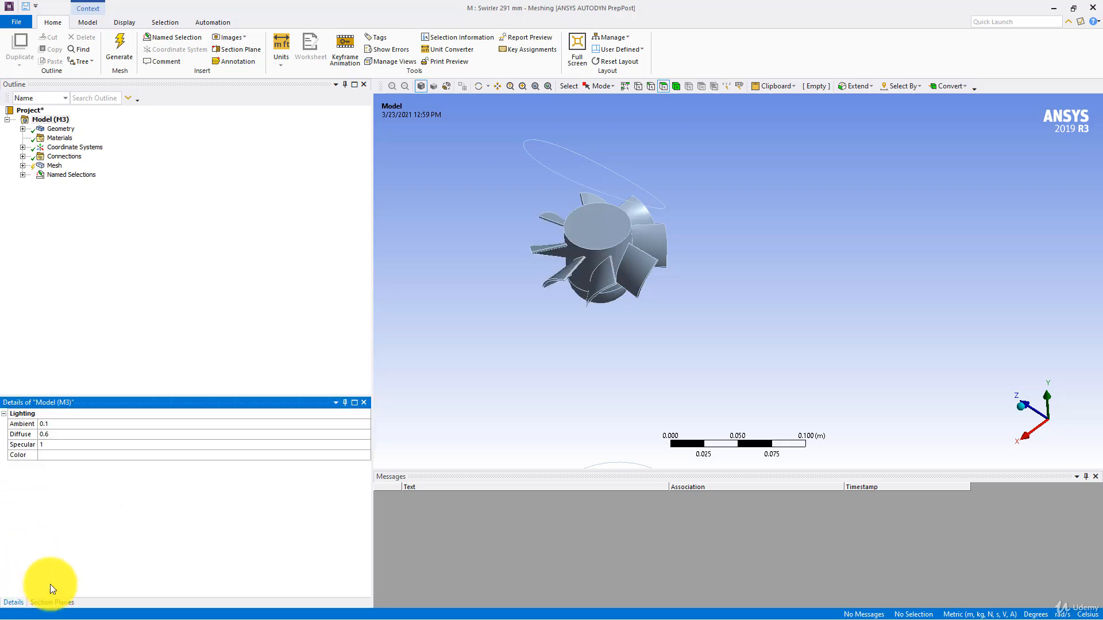
pyautogui.click(23, 166)
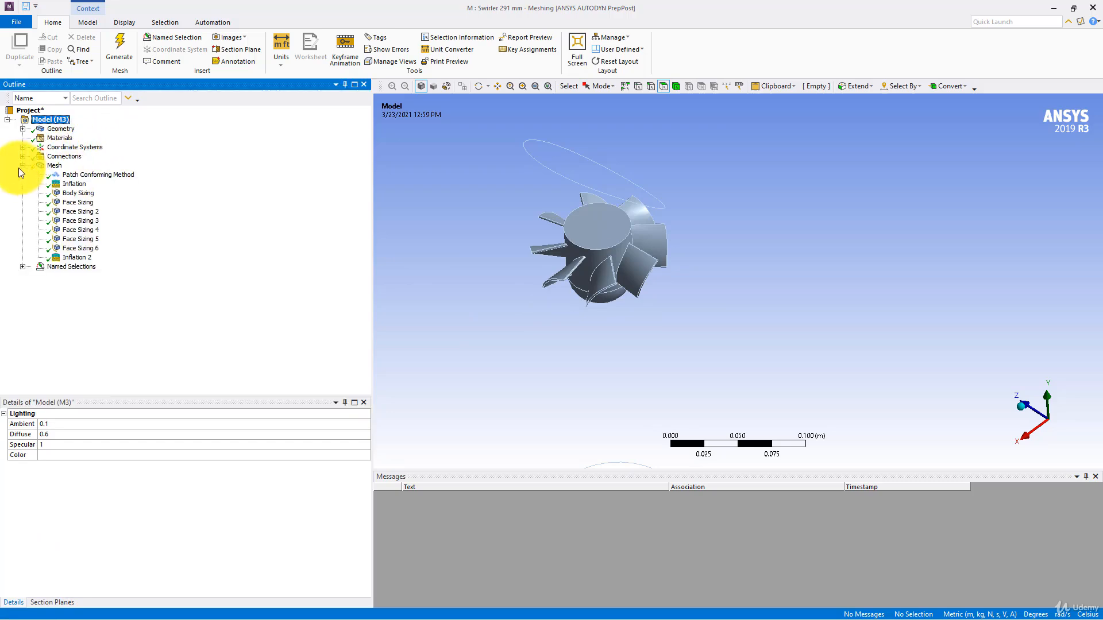
pyautogui.click(51, 168)
# Step: Check the scope of the Wall_small named selection and generate the mesh for the relocated swirler
pyautogui.moveTo(595, 242); pyautogui.dragTo(598, 229, button='middle')
pyautogui.click(22, 267)
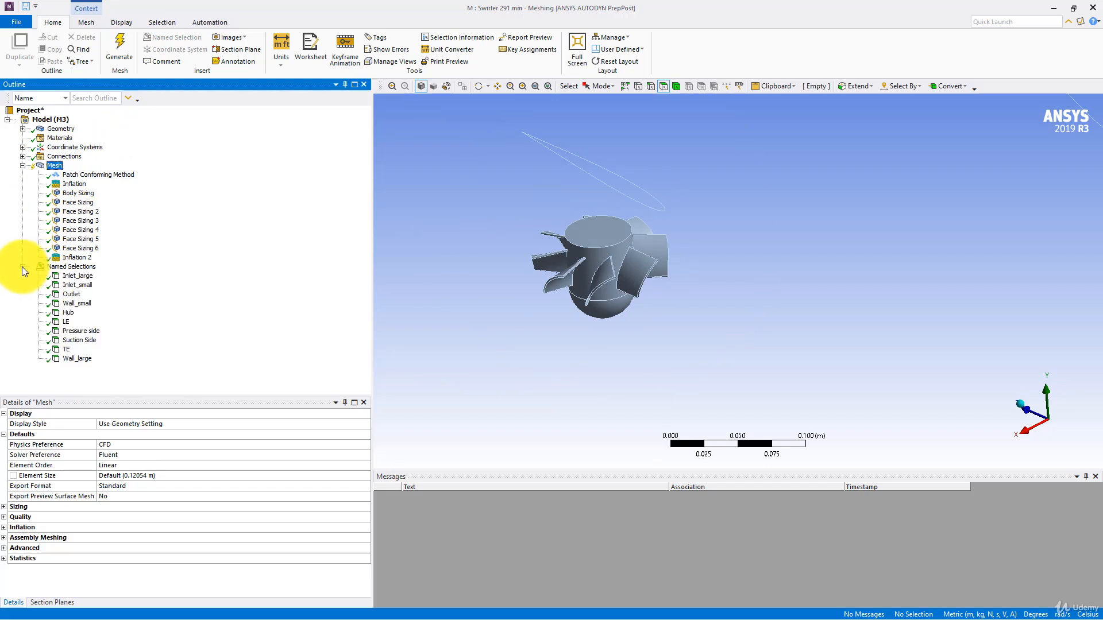
pyautogui.click(76, 303)
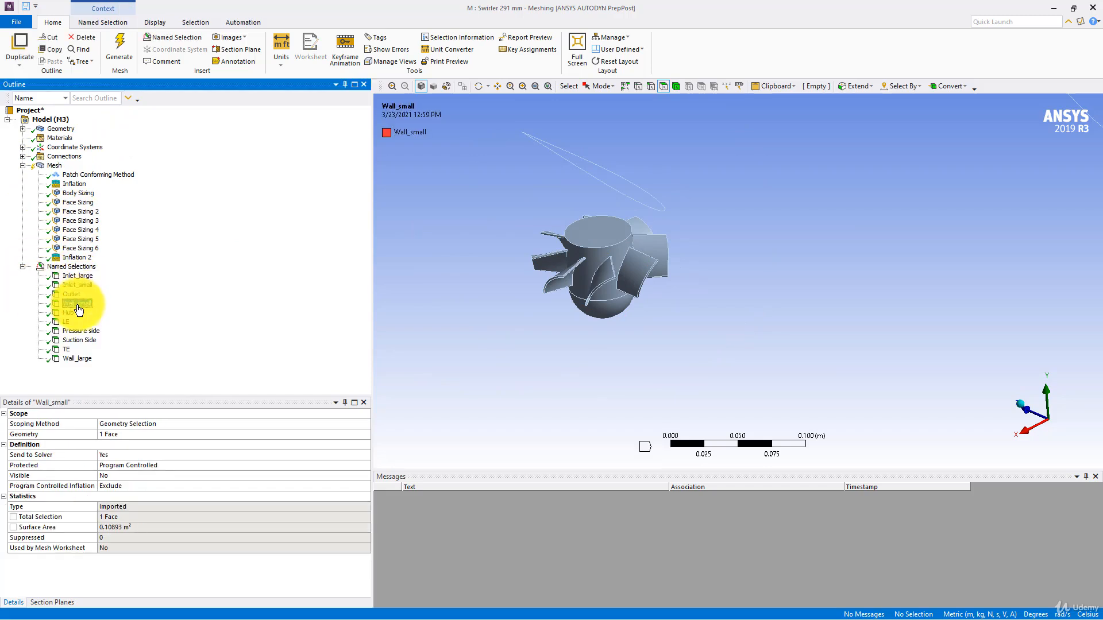
pyautogui.click(117, 42)
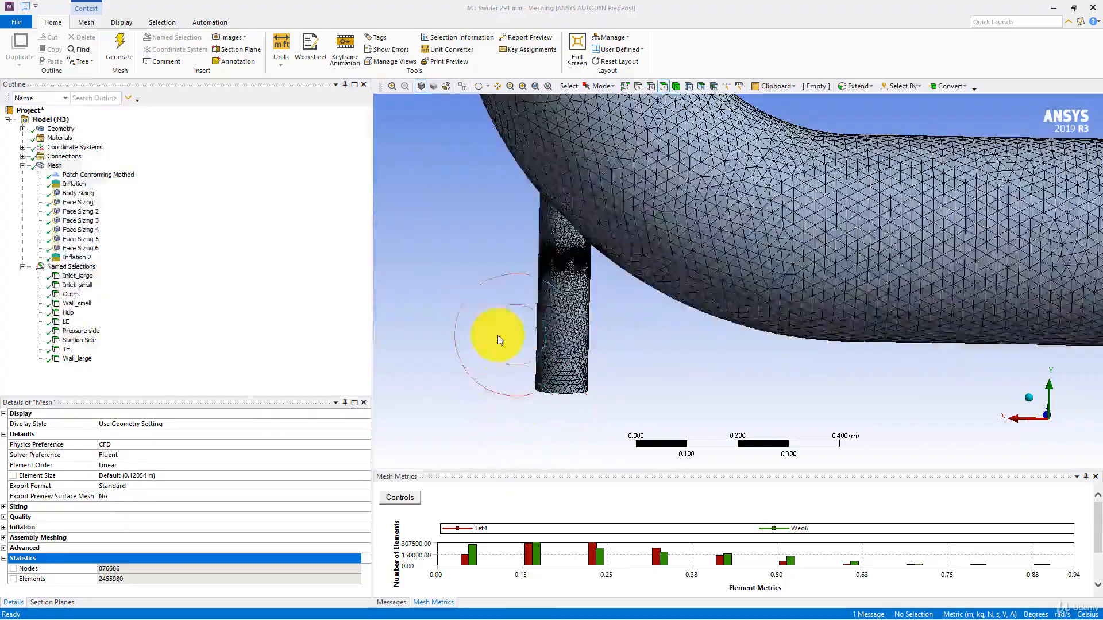
# Step: Inspect the generated mesh at close range around the swirler blades where the small pipe joins the elbow
pyautogui.moveTo(500, 337); pyautogui.dragTo(517, 384, button='middle')
pyautogui.scroll(5, 521, 376)
pyautogui.keyDown('ctrl'); pyautogui.moveTo(570, 332); pyautogui.dragTo(620, 205, button='middle'); pyautogui.keyUp('ctrl')
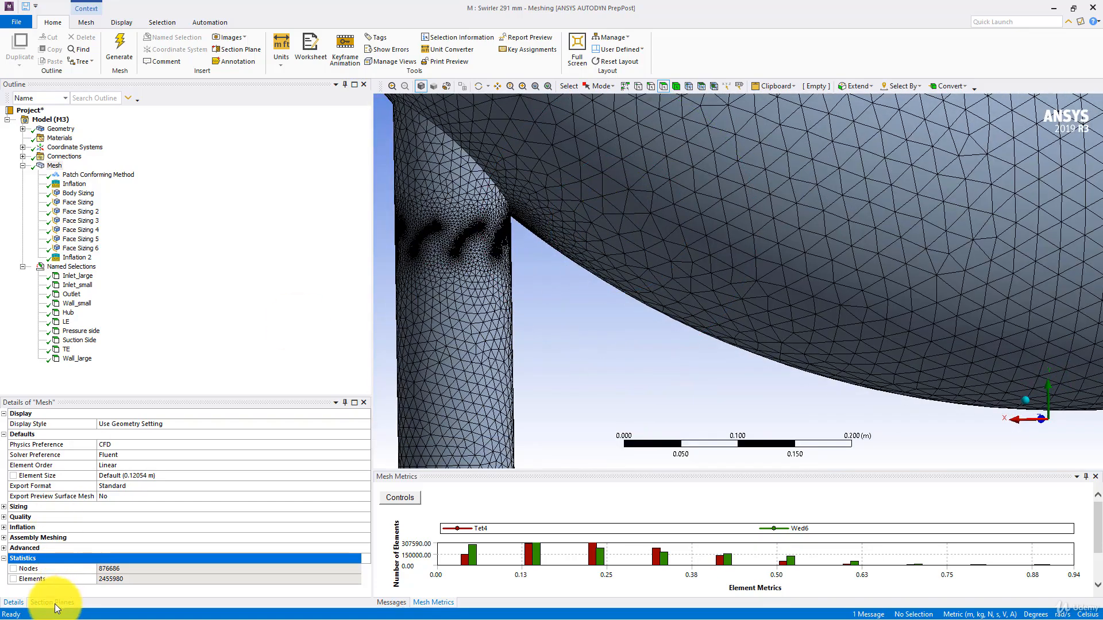
pyautogui.click(51, 602)
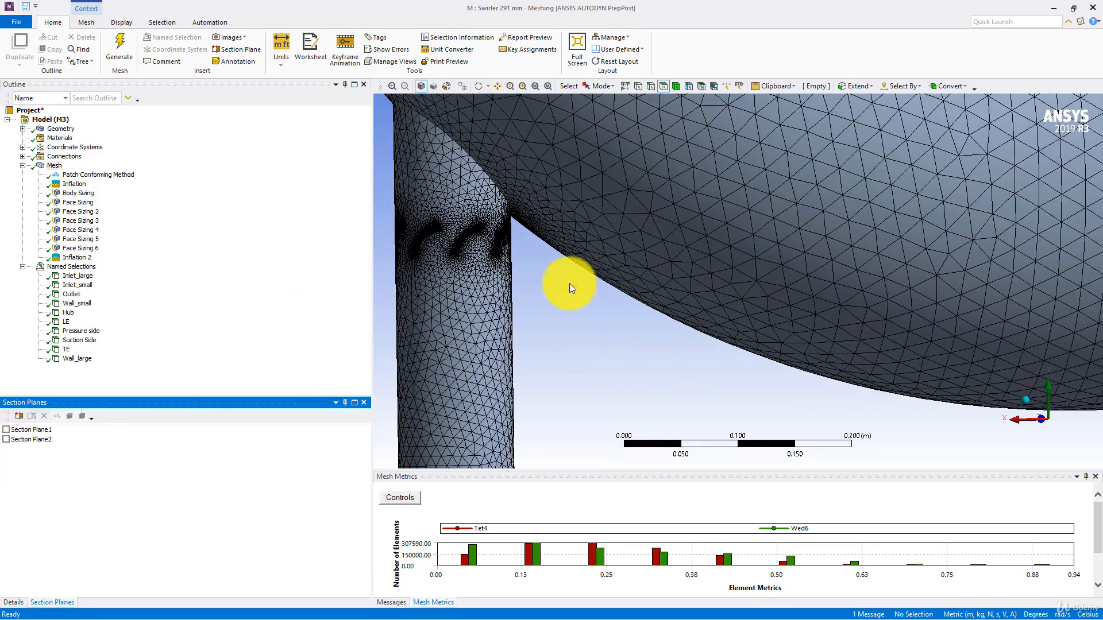
pyautogui.moveTo(576, 289); pyautogui.dragTo(670, 305, button='middle')
pyautogui.scroll(5, 669, 301)
pyautogui.keyDown('ctrl'); pyautogui.moveTo(733, 332); pyautogui.dragTo(591, 341, button='middle'); pyautogui.keyUp('ctrl')
pyautogui.scroll(3, 590, 333)
pyautogui.keyDown('ctrl'); pyautogui.moveTo(587, 294); pyautogui.dragTo(788, 209, button='middle'); pyautogui.keyUp('ctrl')
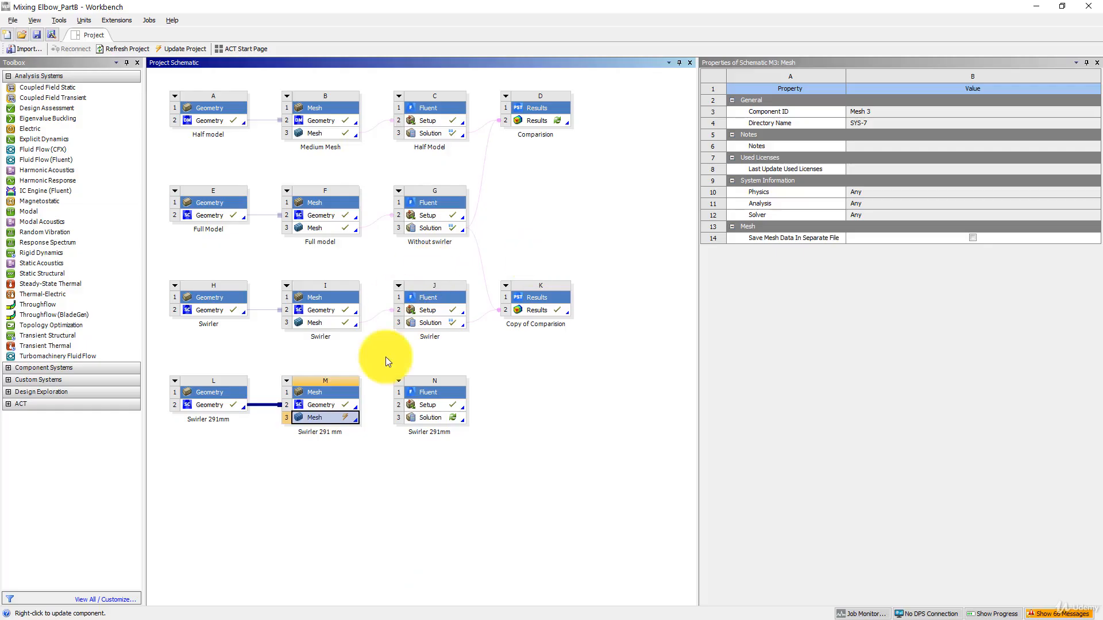
# Step: Update the Swirler 291 mm mesh in the project and link it to the Setup of the Swirler 291mm Fluent system
pyautogui.rightClick(330, 418)
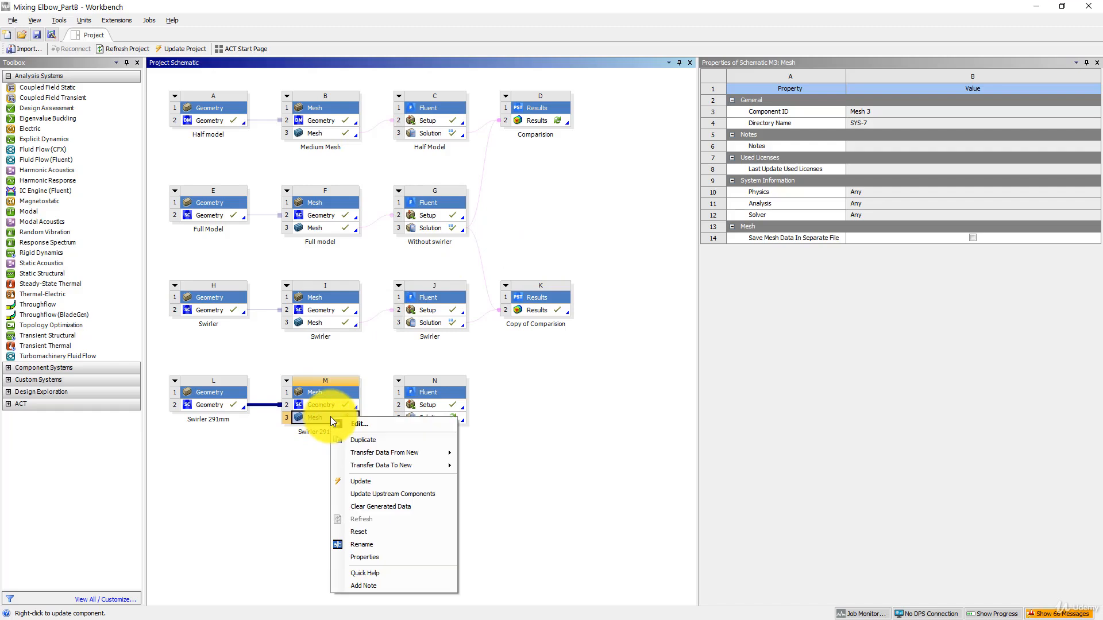
pyautogui.click(360, 482)
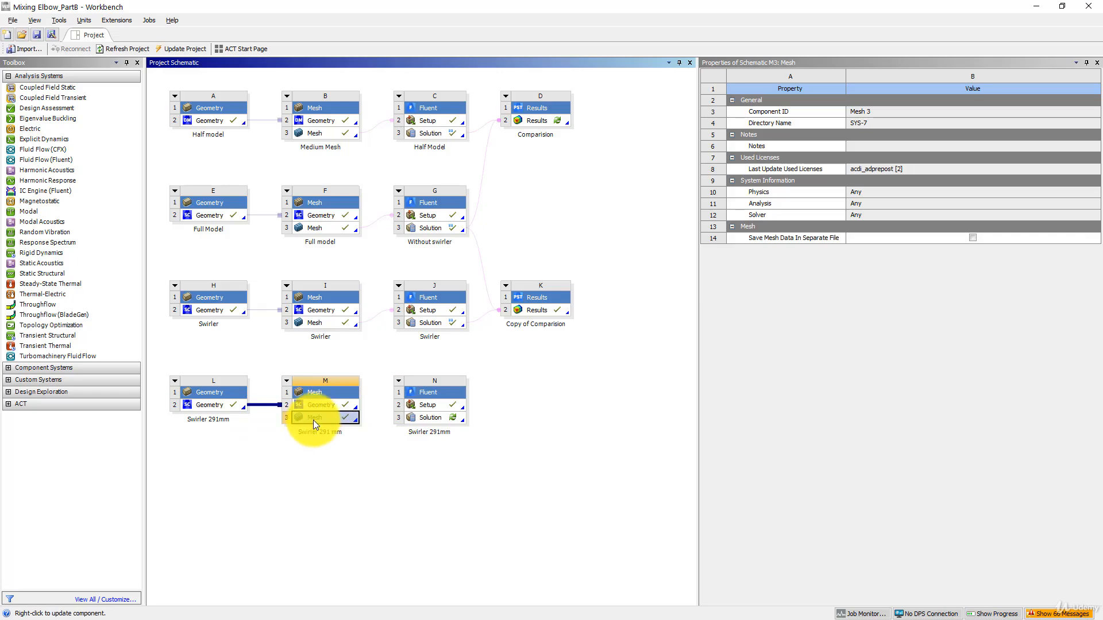
pyautogui.moveTo(311, 418); pyautogui.dragTo(447, 411)
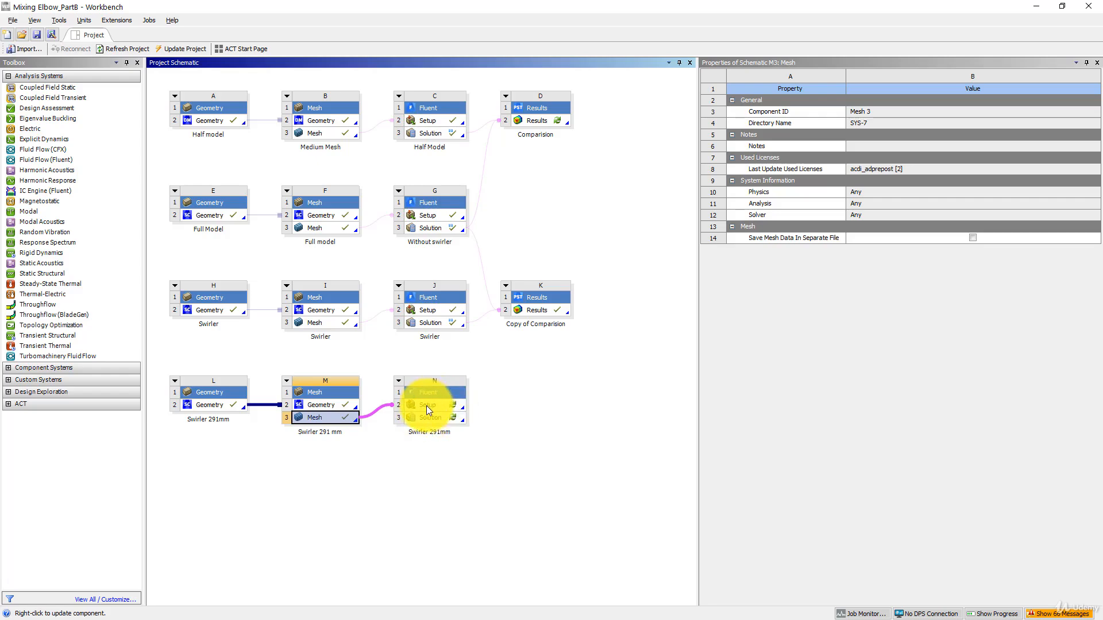
# Step: Try to update the solution of the Swirler 291mm Fluent system directly from the project schematic
pyautogui.rightClick(433, 405)
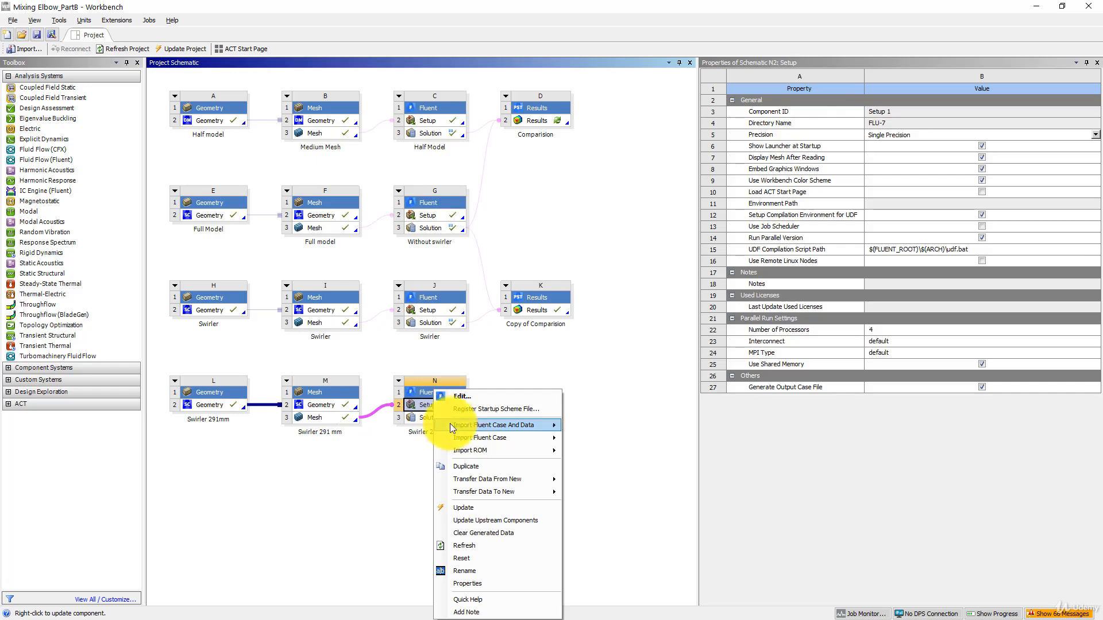
pyautogui.click(380, 498)
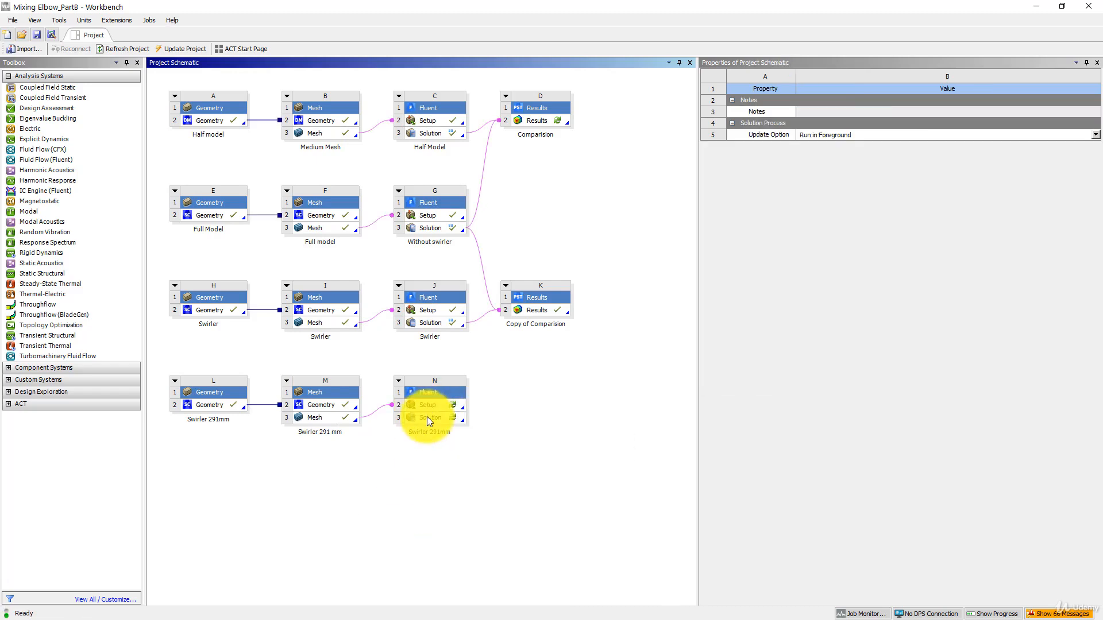
pyautogui.rightClick(427, 418)
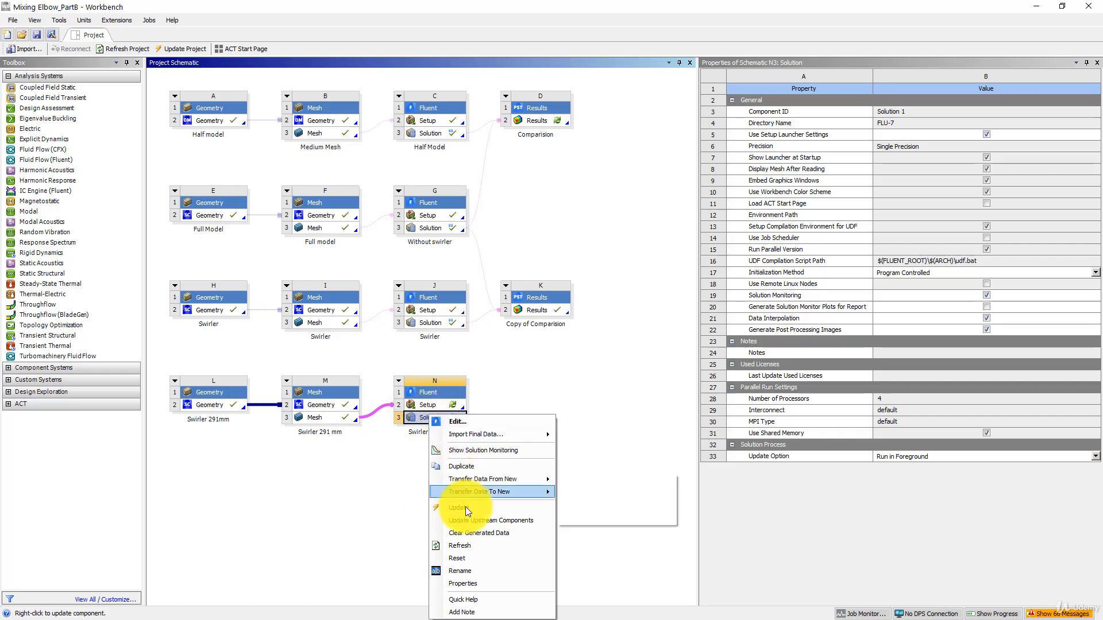
pyautogui.click(459, 518)
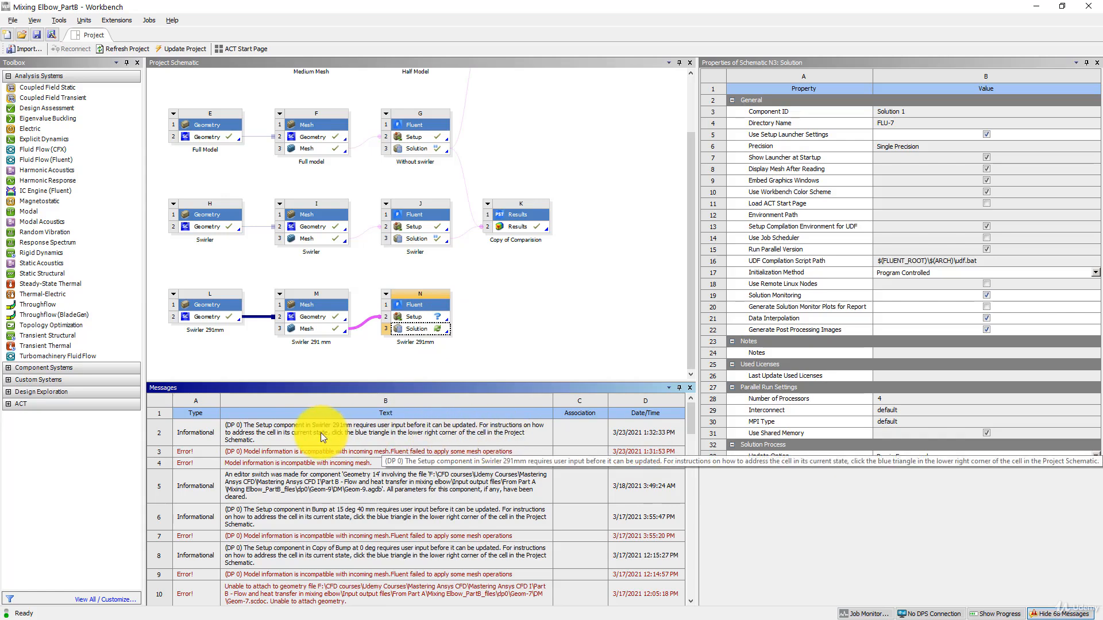
# Step: Open the Swirler 291mm Setup in Fluent and bring up its recorded mesh operations and incoming zones
pyautogui.click(446, 319)
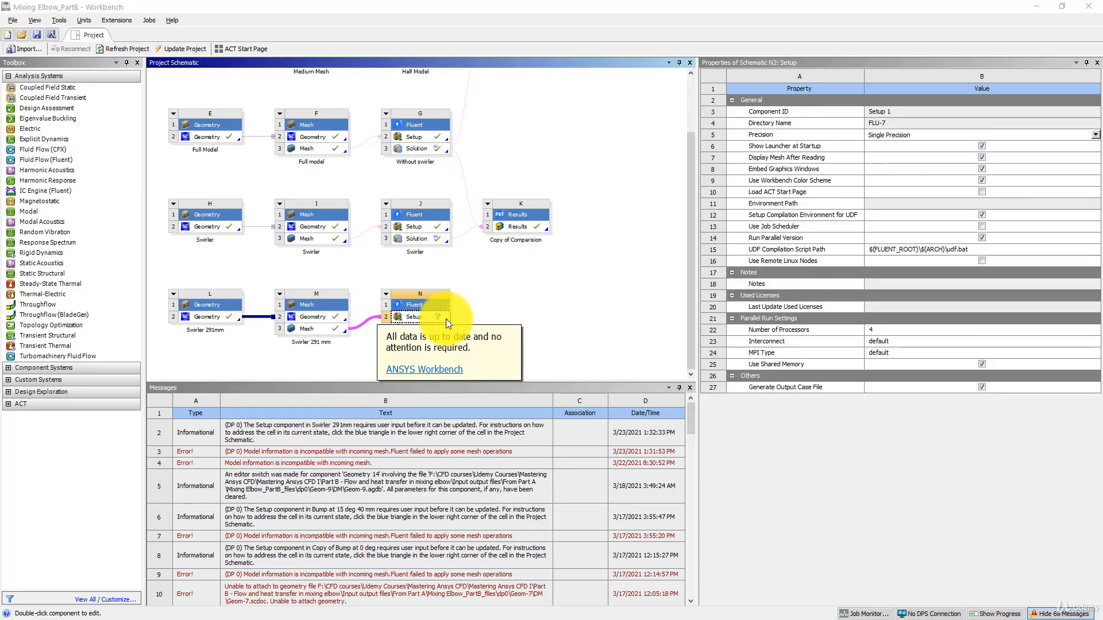
pyautogui.doubleClick(446, 319)
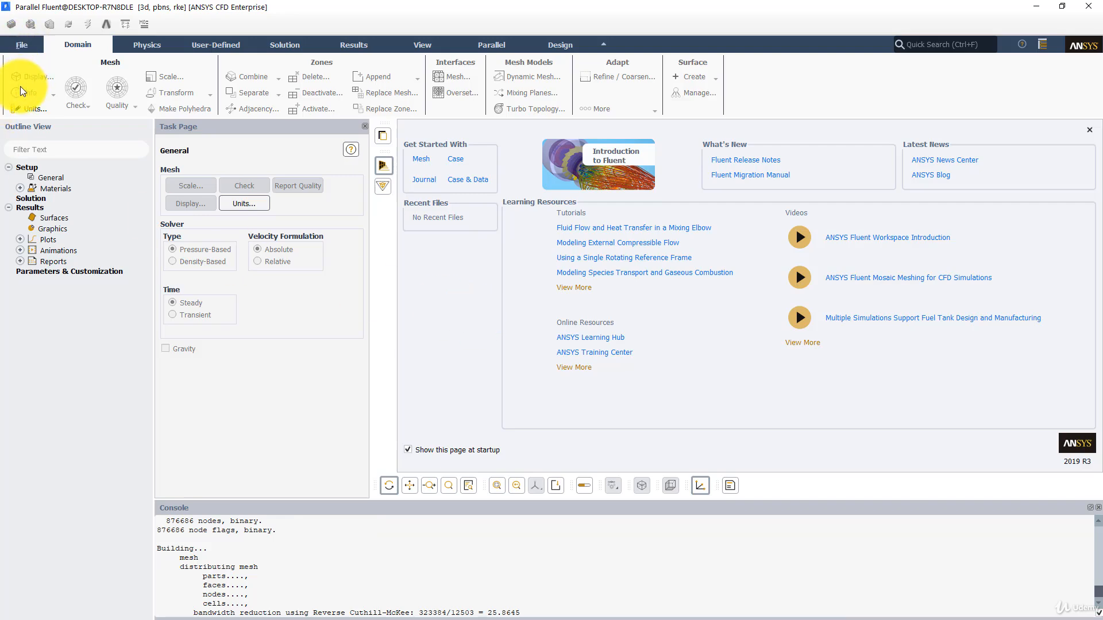
pyautogui.click(25, 49)
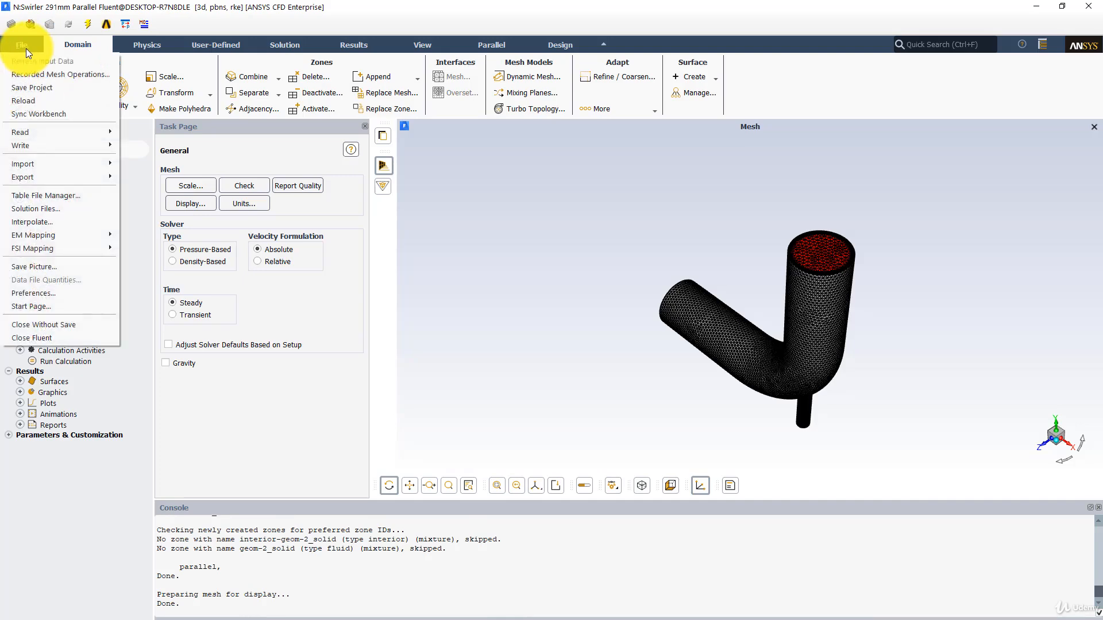
pyautogui.click(39, 75)
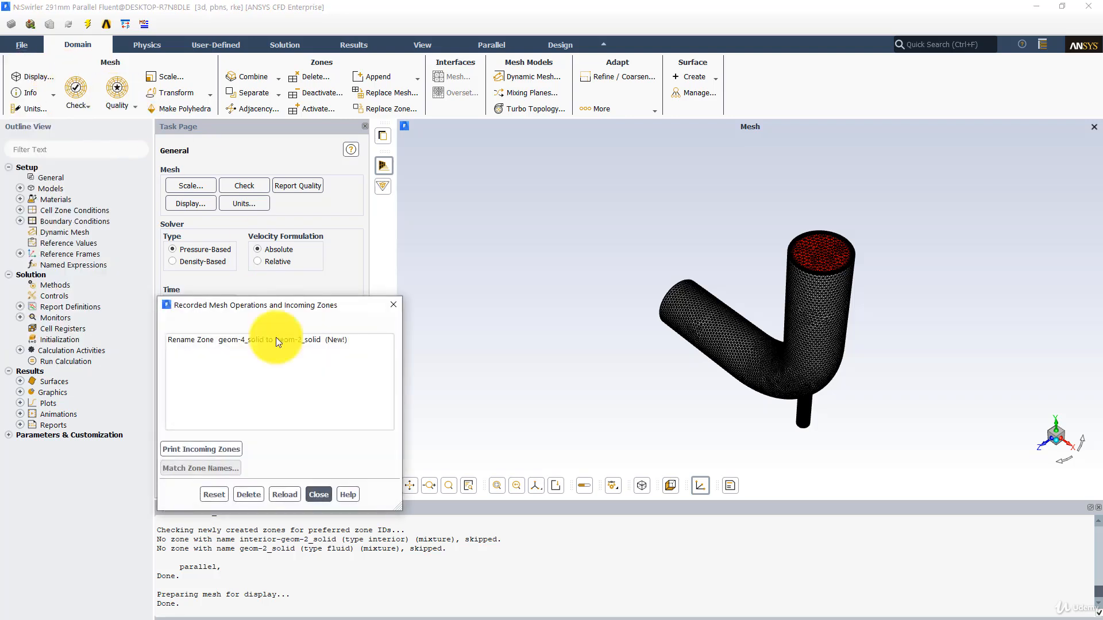
# Step: Print the incoming zones, check the details of the geom-4_solid to geom-2_solid zone renaming, and close the recorded mesh operations
pyautogui.click(208, 446)
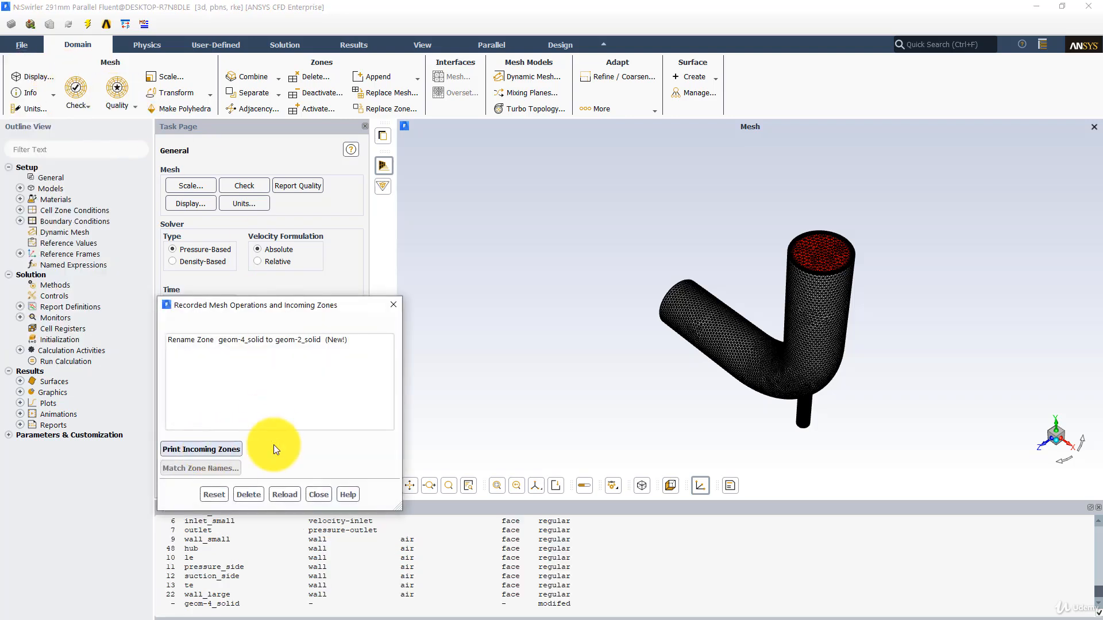
pyautogui.click(308, 340)
pyautogui.moveTo(318, 306); pyautogui.dragTo(468, 258)
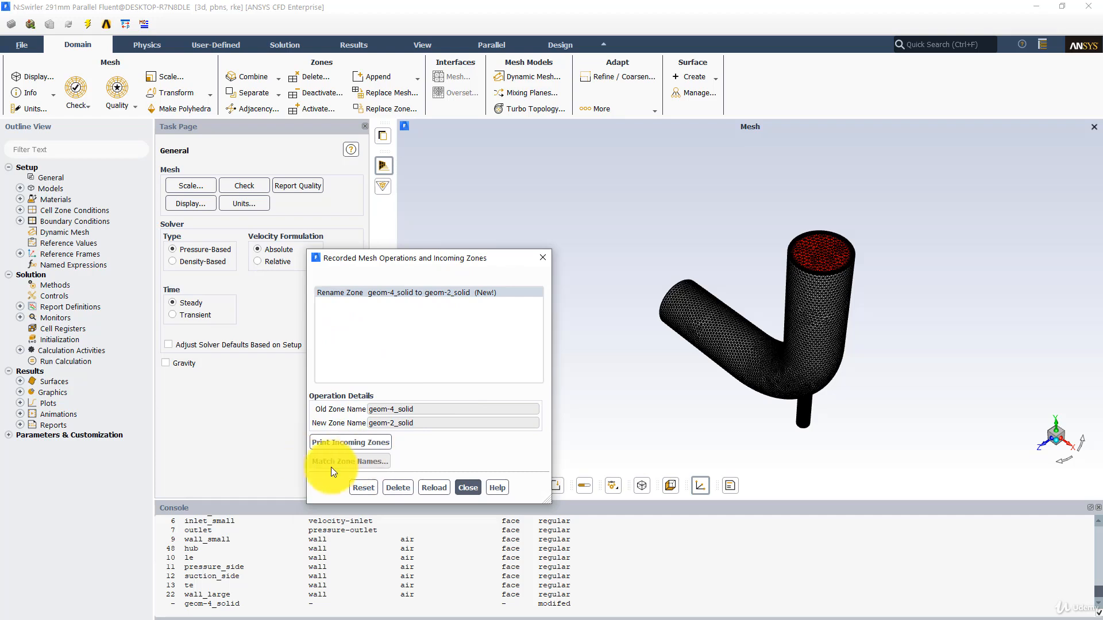
pyautogui.click(466, 489)
# Step: Start the Swirler 291mm calculation with 400 iterations and confirm the prompt
pyautogui.click(60, 360)
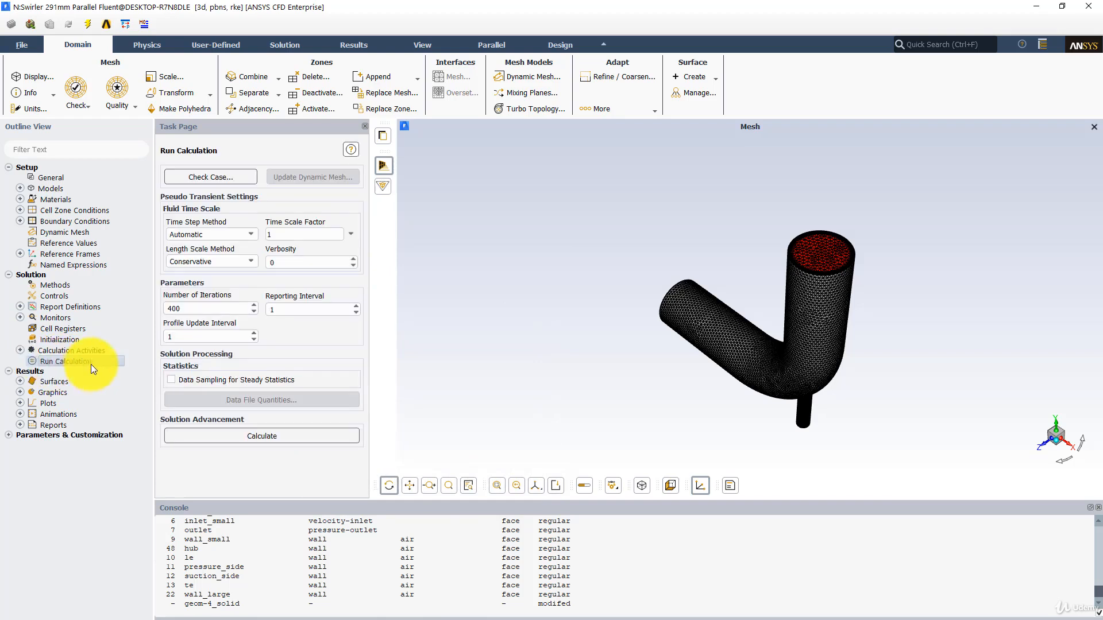
pyautogui.click(202, 435)
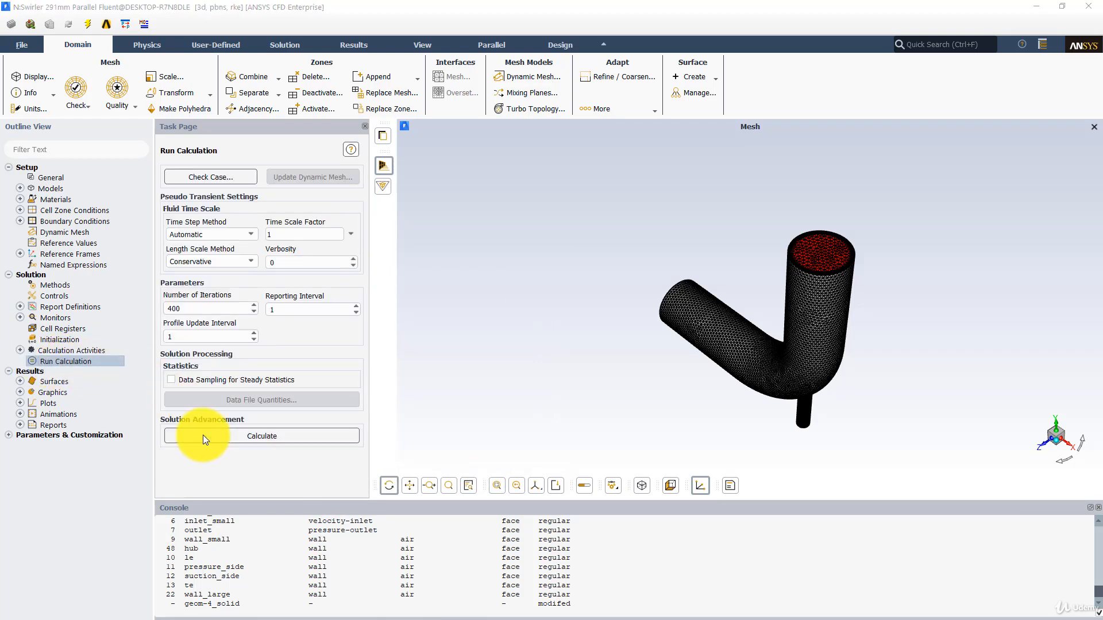
pyautogui.click(632, 356)
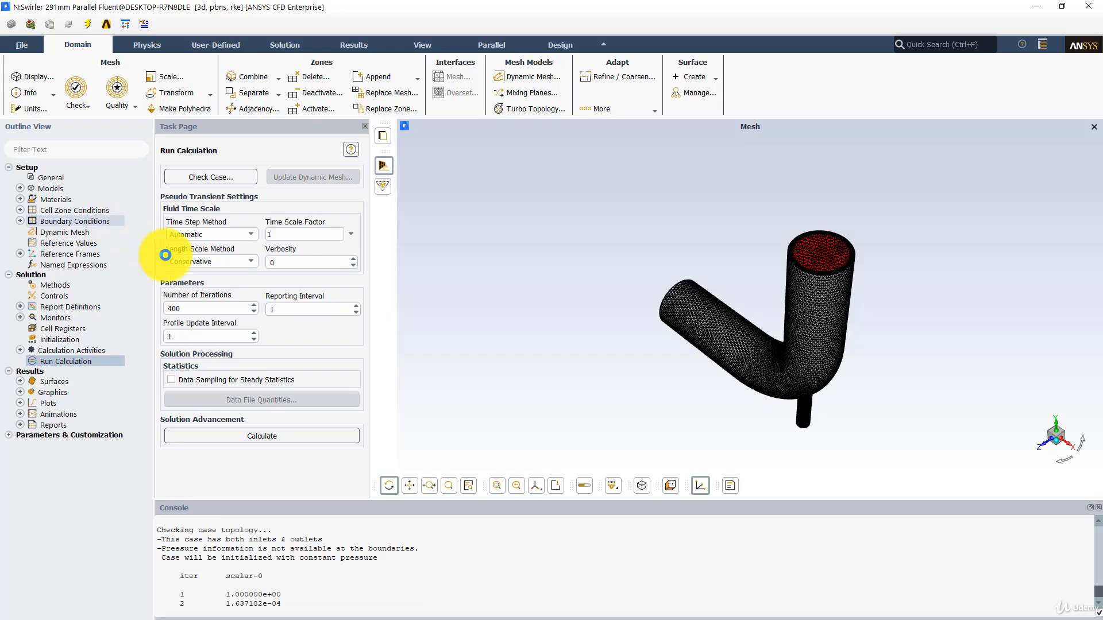
pyautogui.click(185, 309)
pyautogui.doubleClick(205, 306)
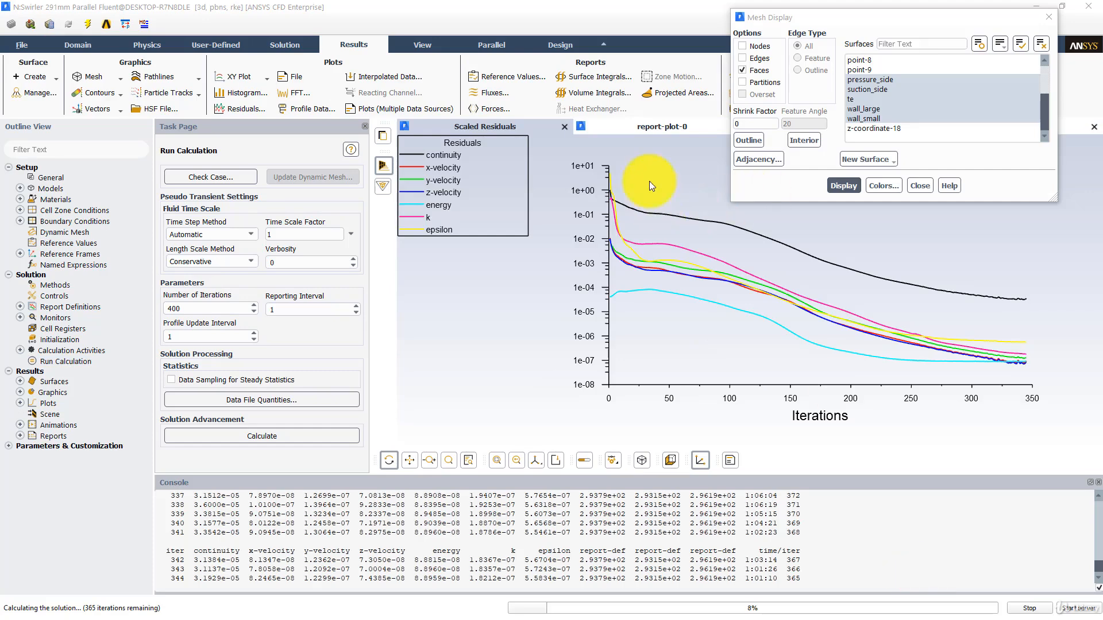
# Step: Examine the convergence of the temperature monitors in report-plot-0, report-def-1-rplot and report-def-2-rplot
pyautogui.moveTo(919, 19); pyautogui.dragTo(361, 192)
pyautogui.click(683, 127)
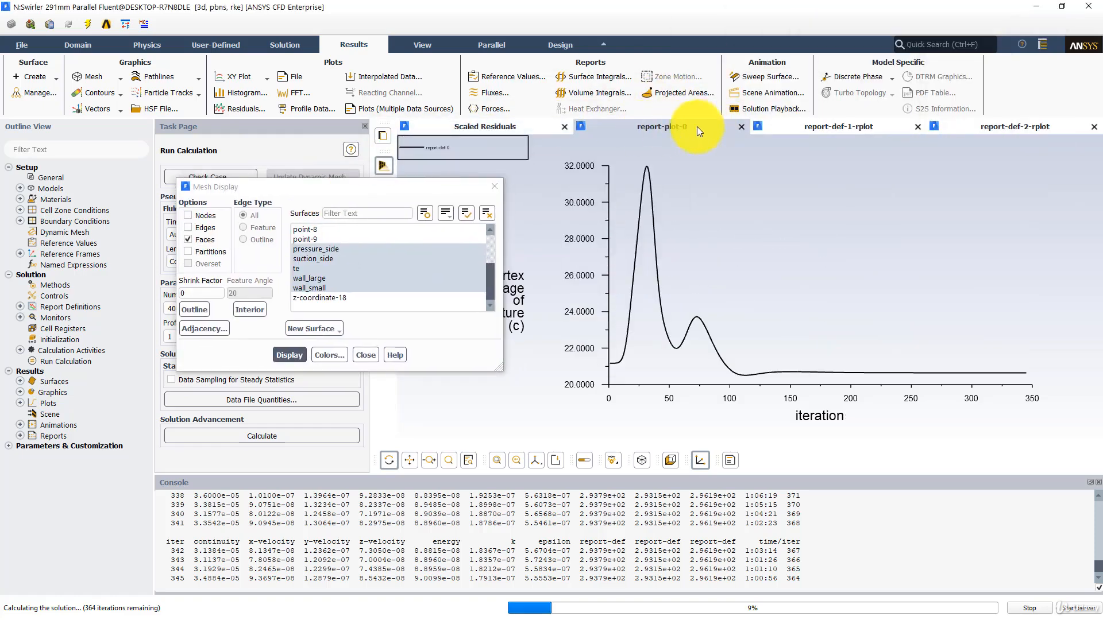
pyautogui.click(845, 126)
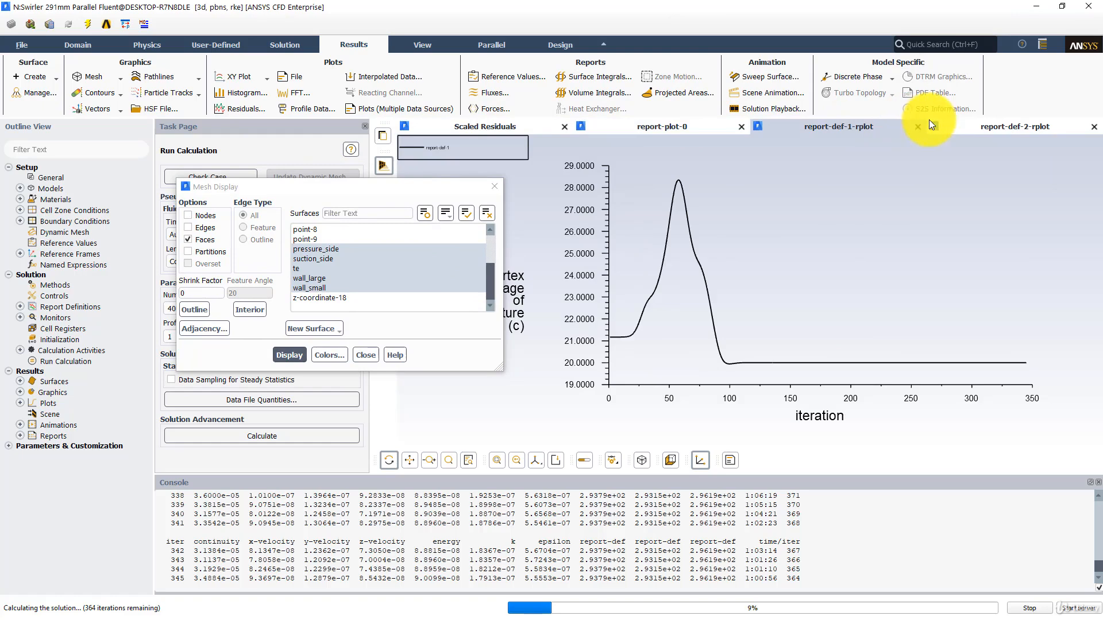
pyautogui.click(990, 130)
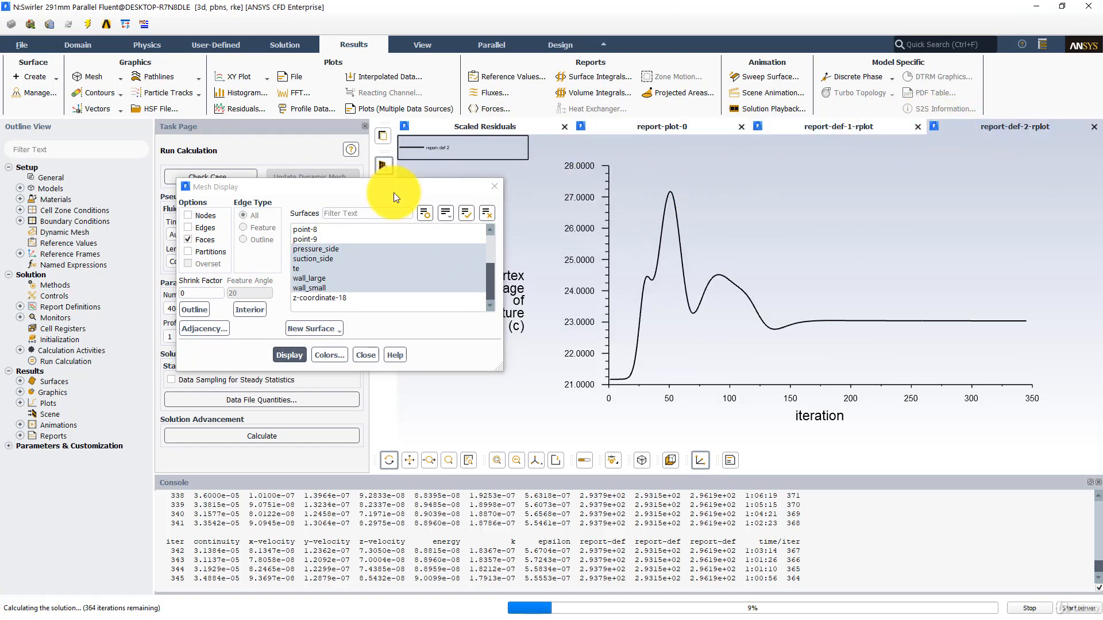
# Step: Stop the running calculation and move the Mesh Display dialog off the Run Calculation settings
pyautogui.moveTo(394, 189); pyautogui.dragTo(360, 152)
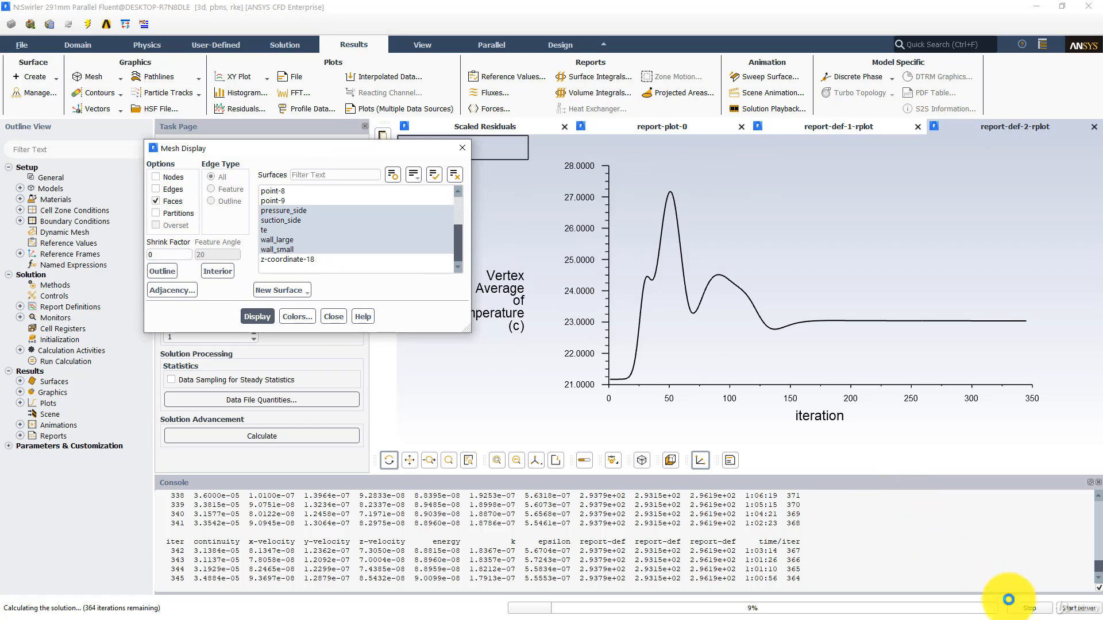
pyautogui.click(1025, 608)
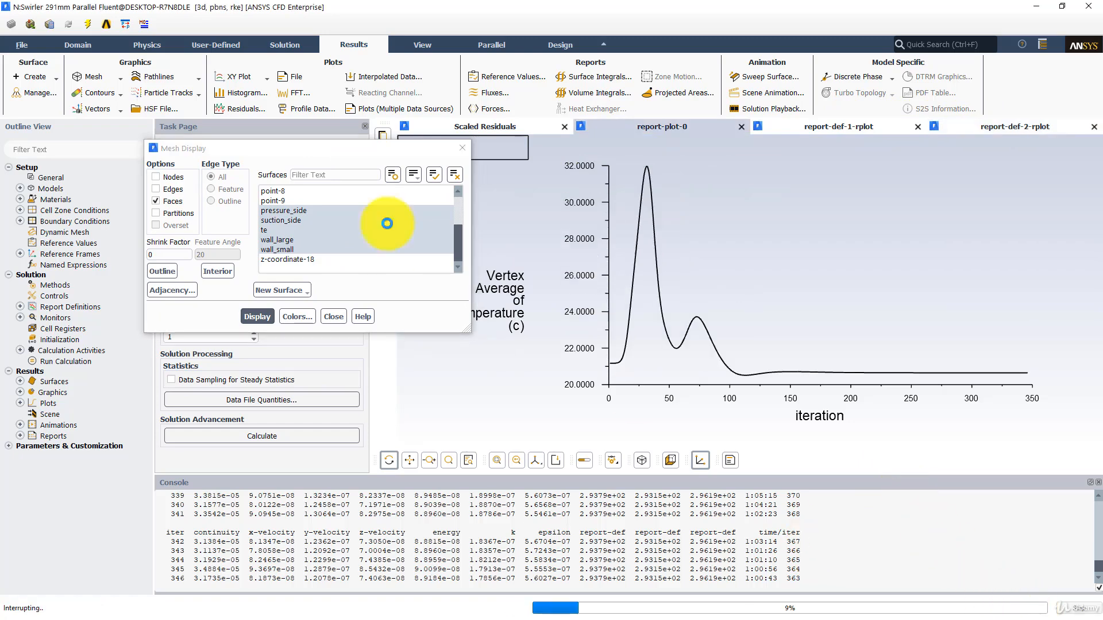
pyautogui.moveTo(249, 150); pyautogui.dragTo(680, 167)
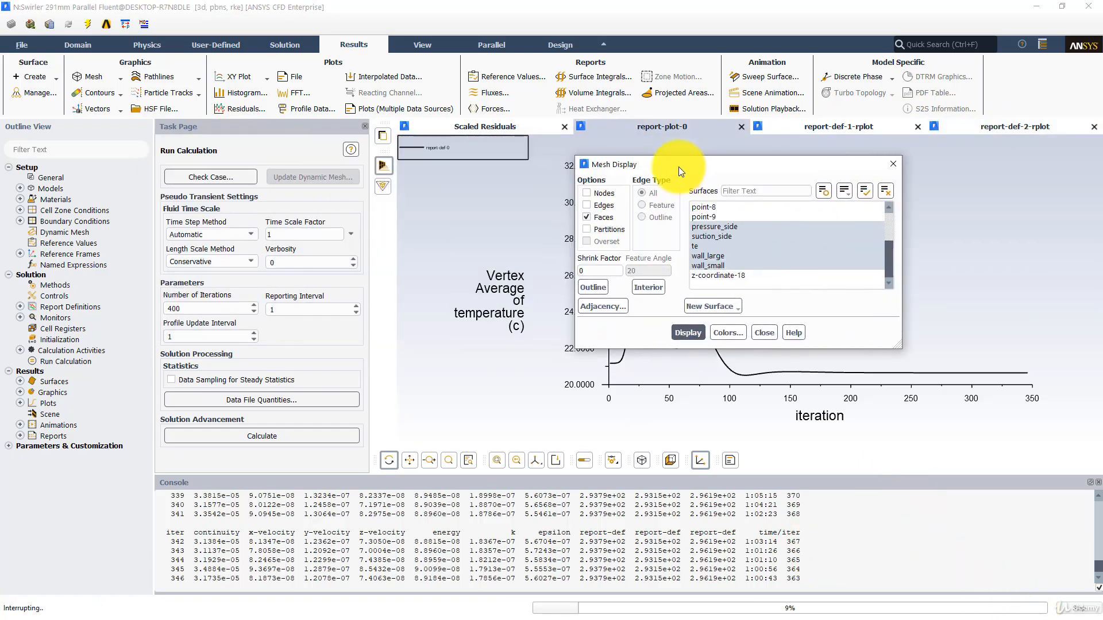
# Step: Dismiss the calculation message and close the Mesh Display dialog
pyautogui.click(571, 343)
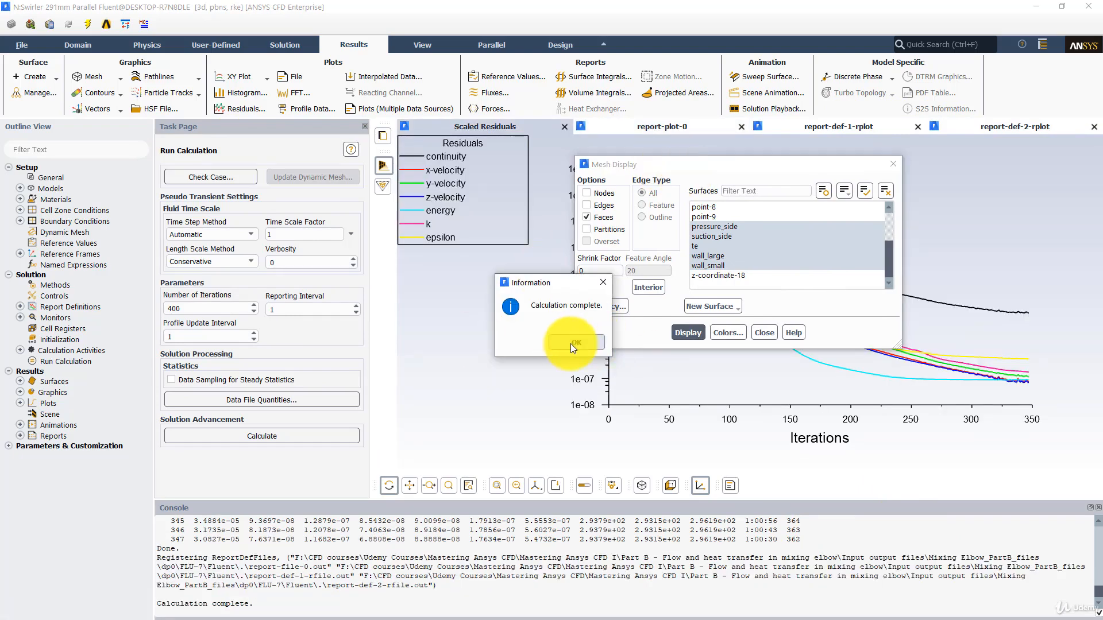
pyautogui.click(559, 340)
pyautogui.click(892, 164)
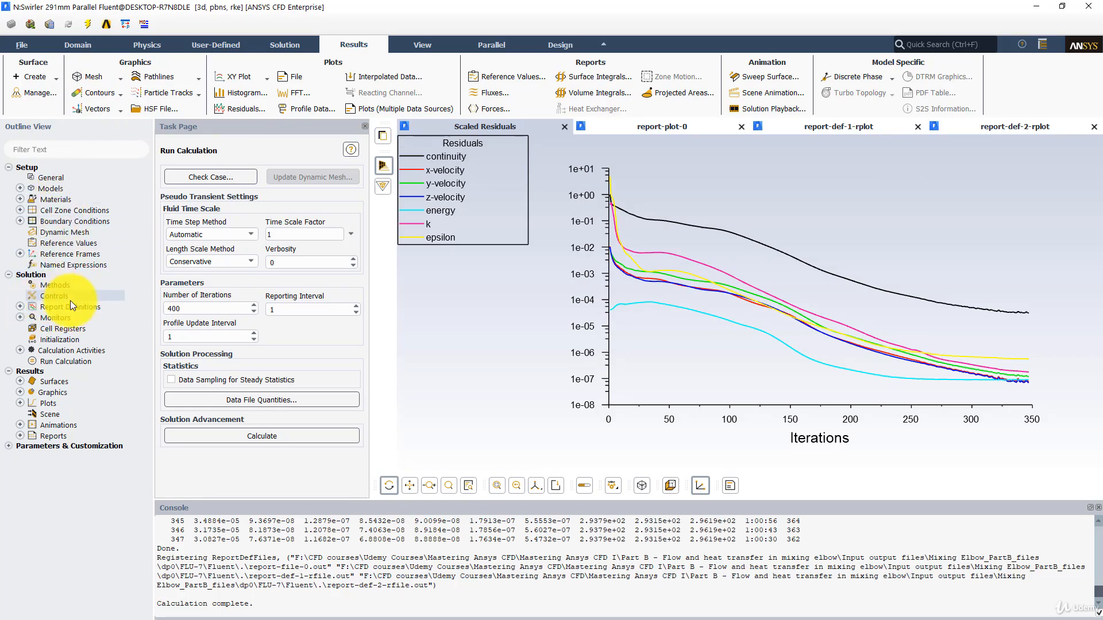
# Step: Set the momentum spatial discretization to Second Order Upwind in the solution methods
pyautogui.click(67, 285)
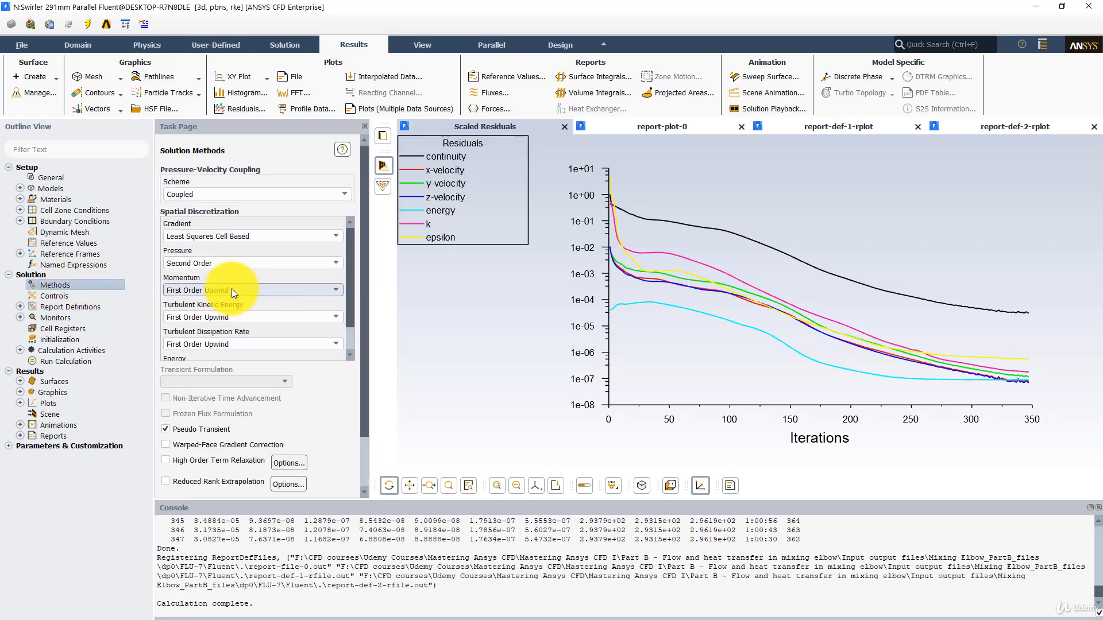
pyautogui.click(267, 289)
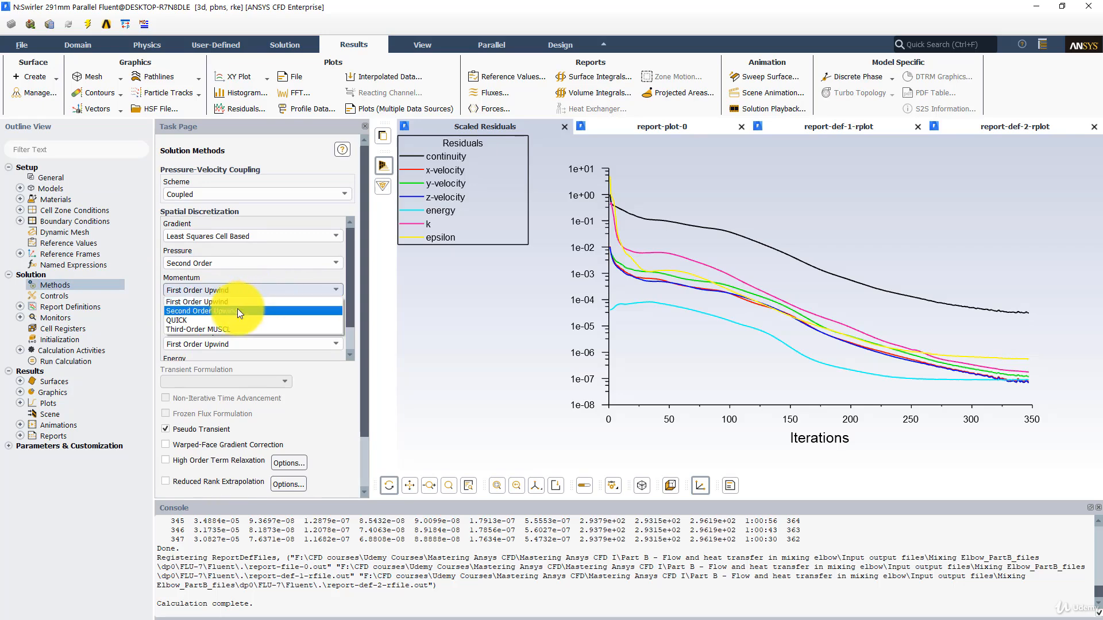
pyautogui.click(237, 310)
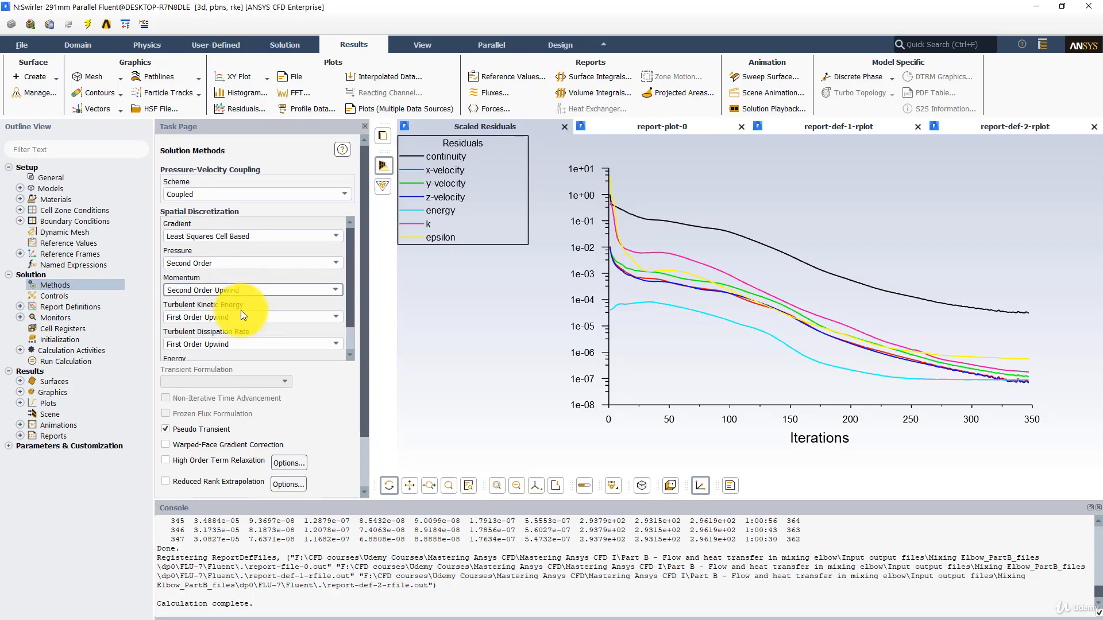
# Step: Restart the calculation with 400 iterations and confirm the prompt
pyautogui.click(84, 361)
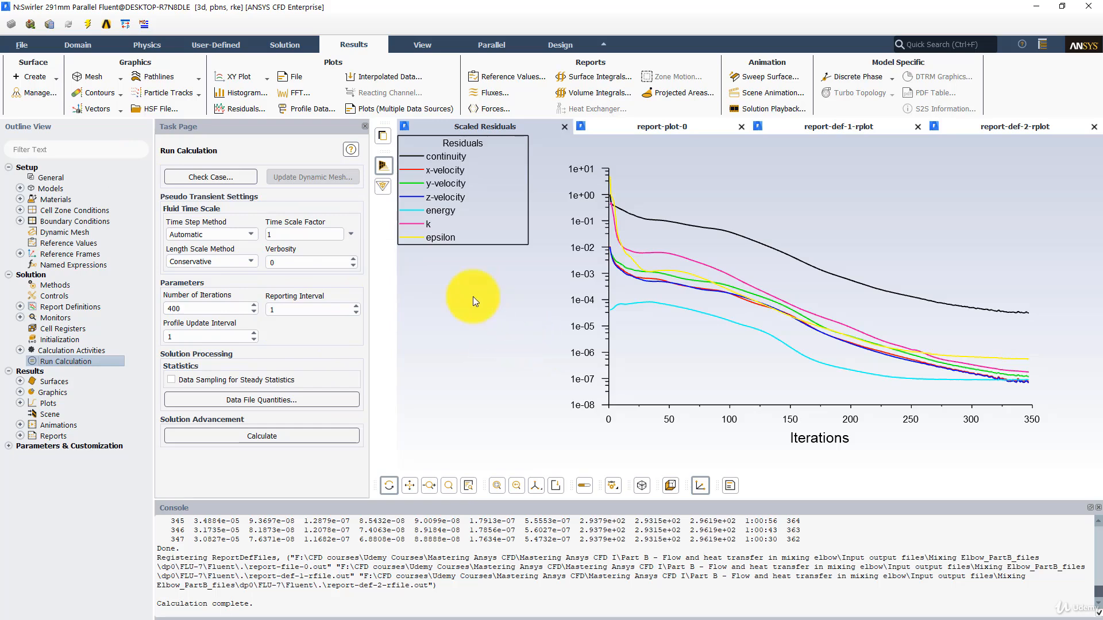
pyautogui.click(318, 439)
pyautogui.click(256, 377)
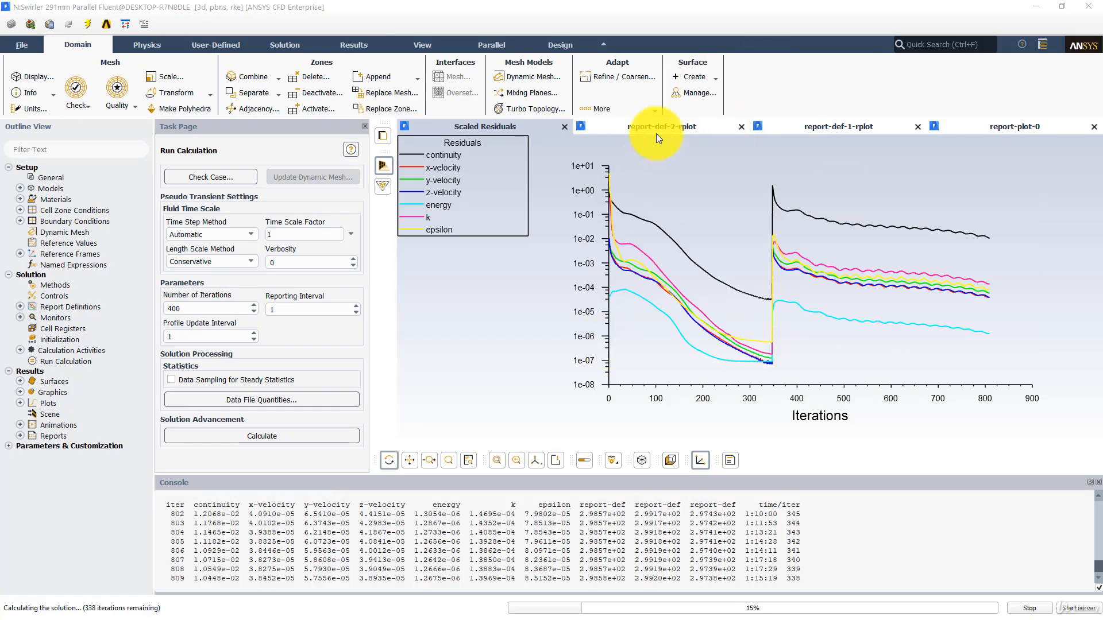
# Step: Check the three temperature monitors and the scaled residuals, and stop the running calculation
pyautogui.click(612, 126)
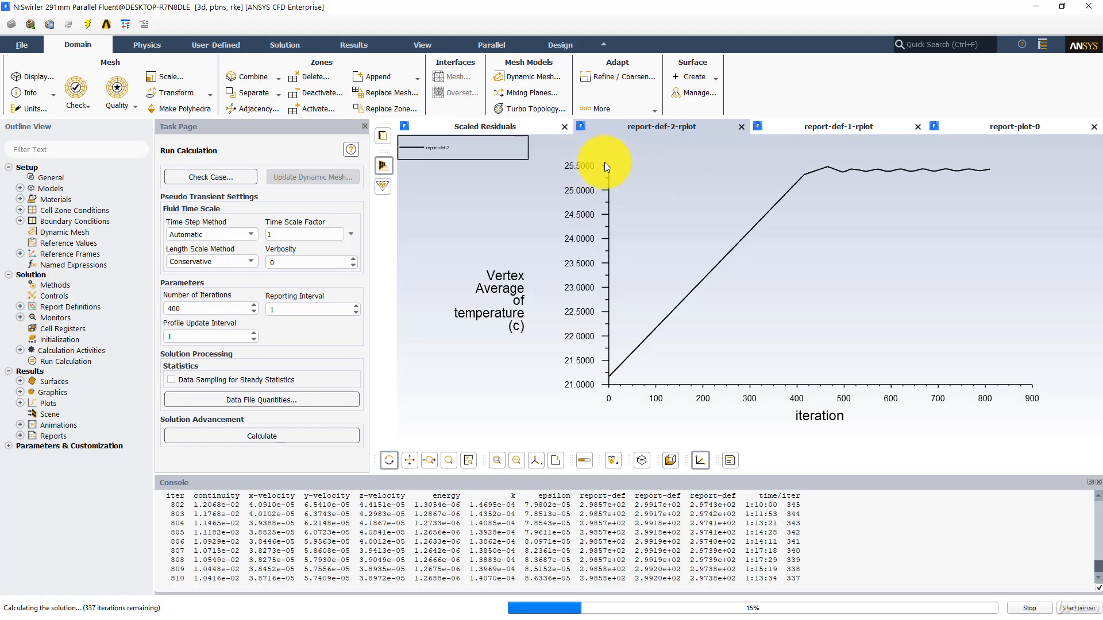
pyautogui.click(859, 137)
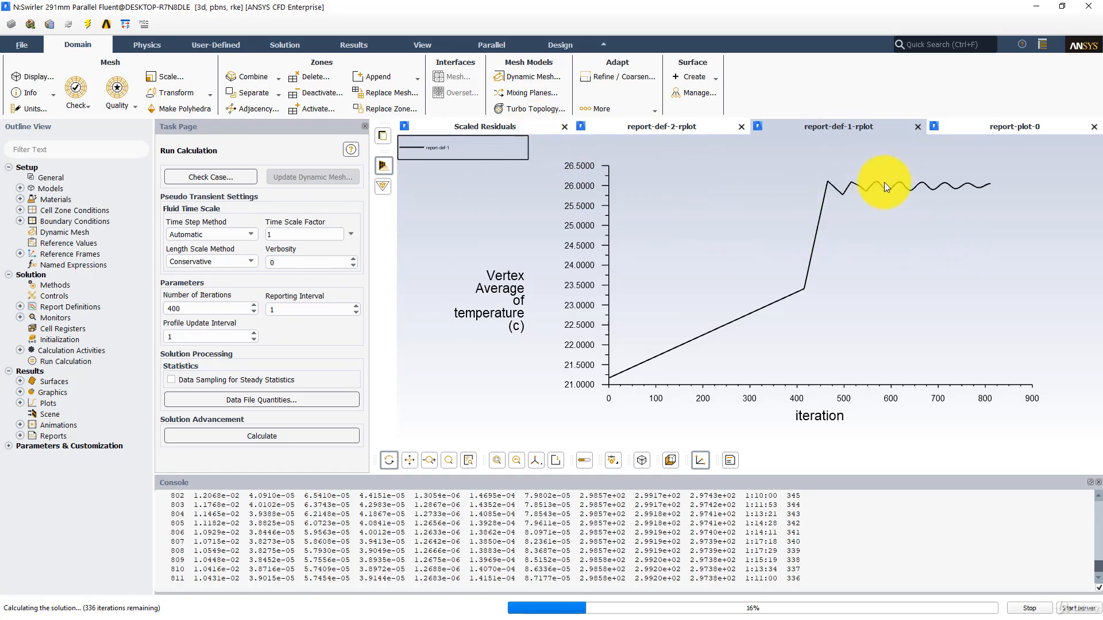
pyautogui.click(830, 127)
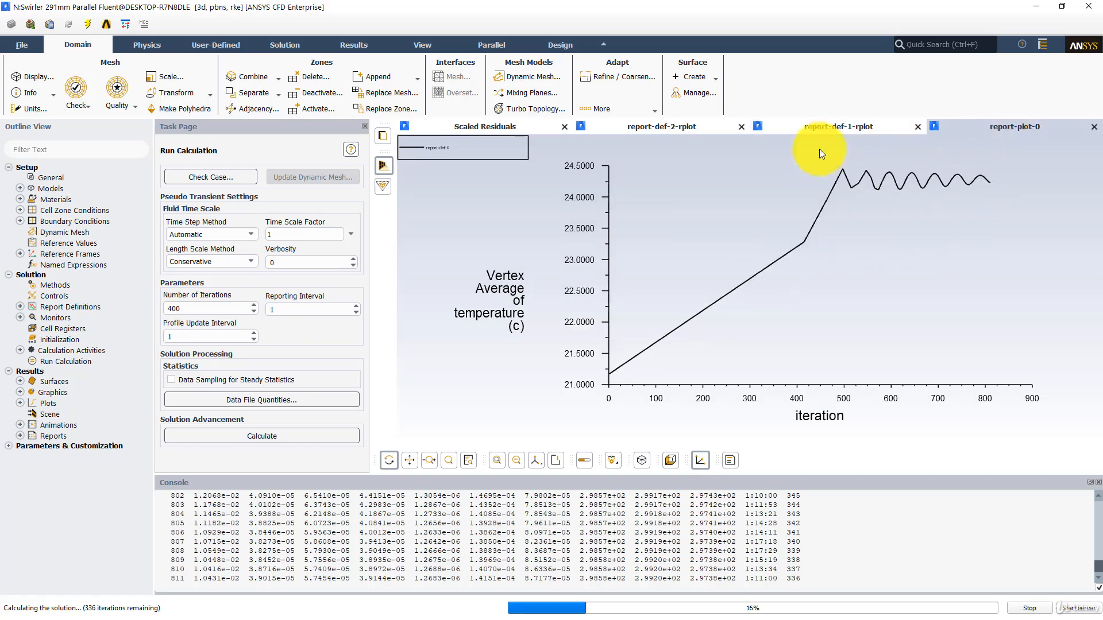
pyautogui.click(525, 129)
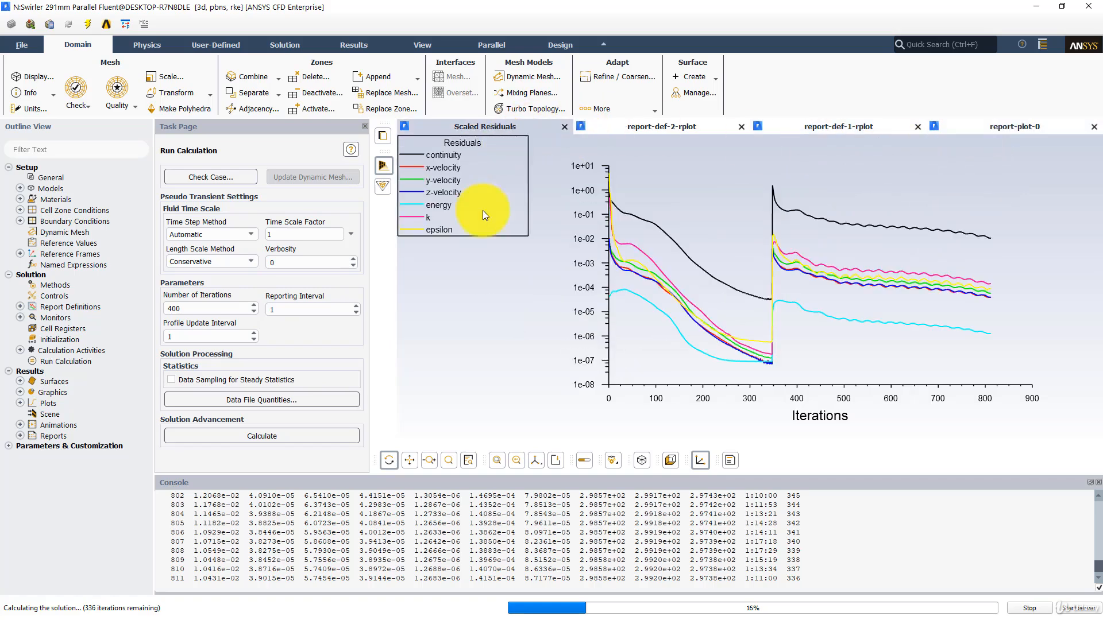
pyautogui.click(1031, 608)
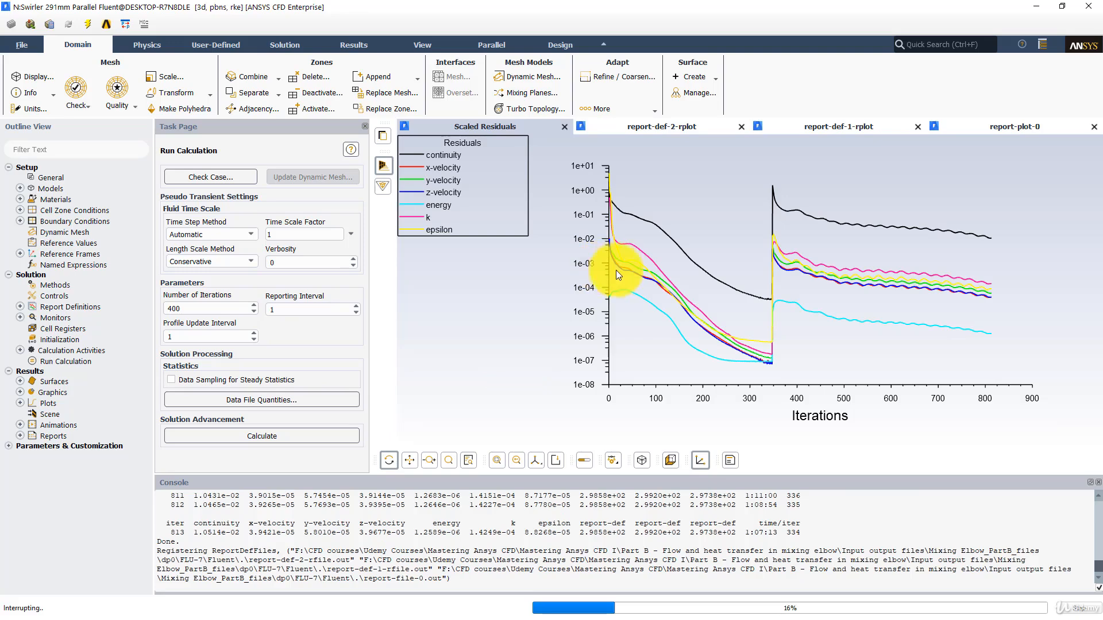
pyautogui.click(584, 337)
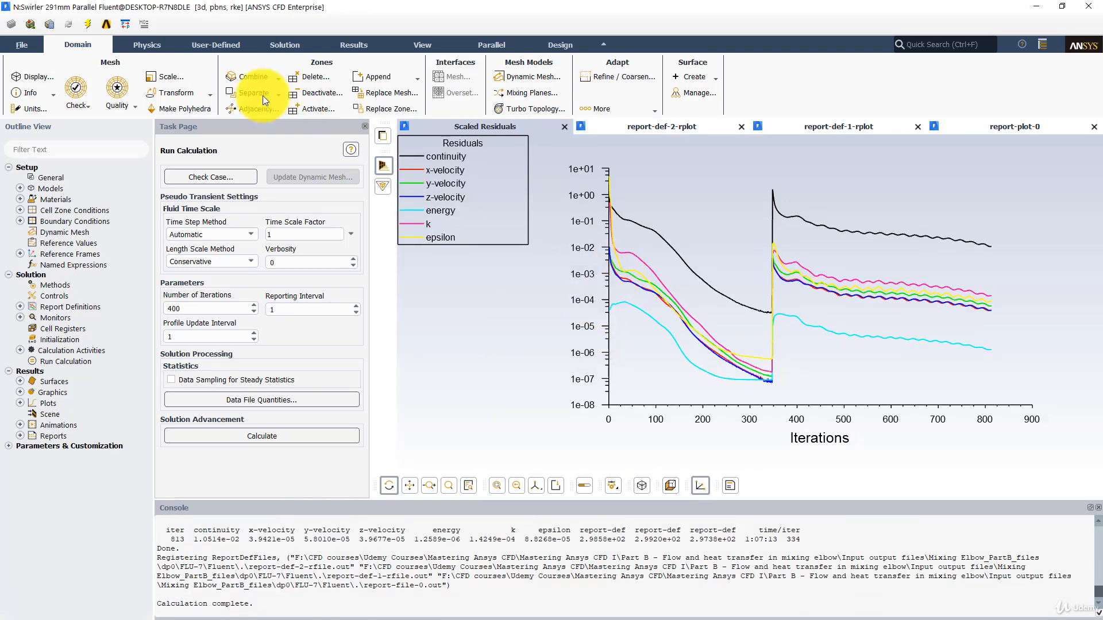
# Step: Display filled static pressure contours on the z-coordinate-18 surface
pyautogui.click(356, 45)
pyautogui.click(95, 93)
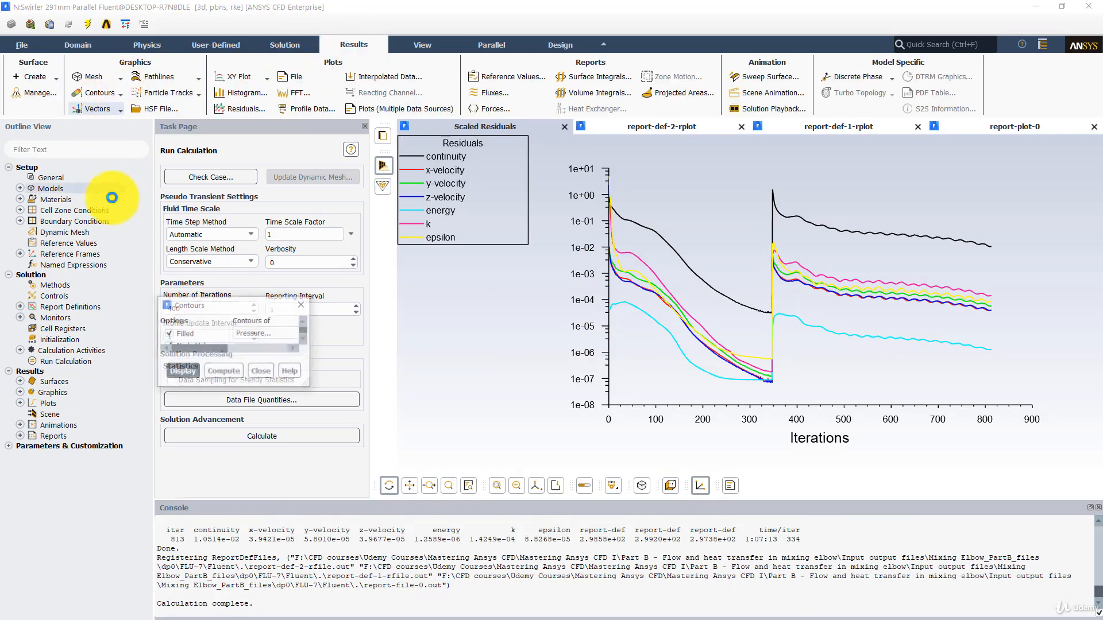
pyautogui.scroll(-3, 301, 465)
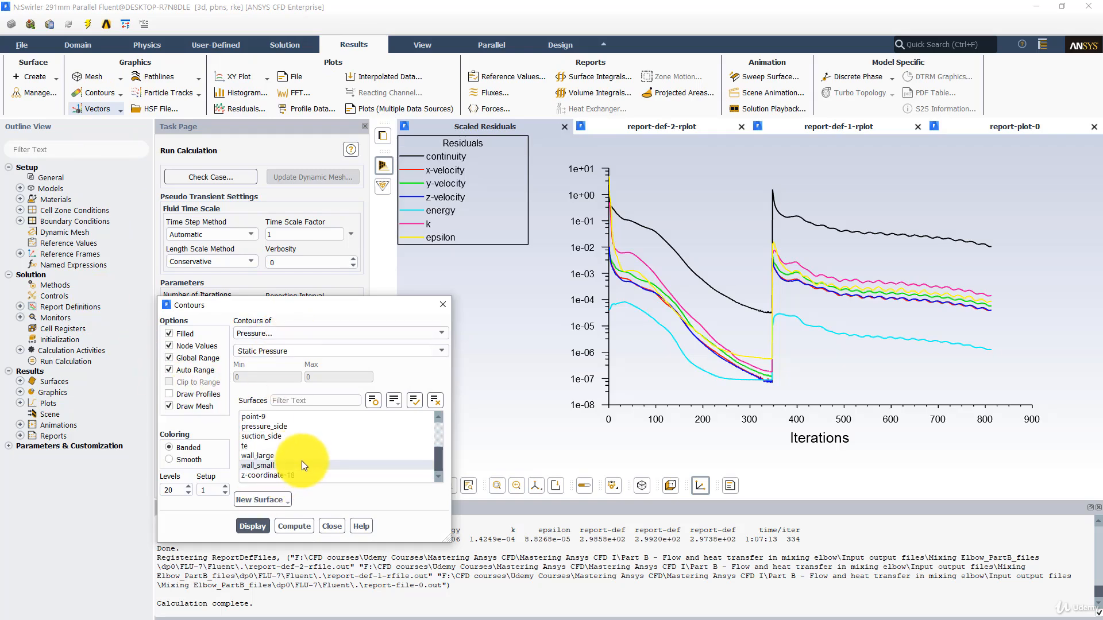
pyautogui.click(279, 476)
pyautogui.click(254, 526)
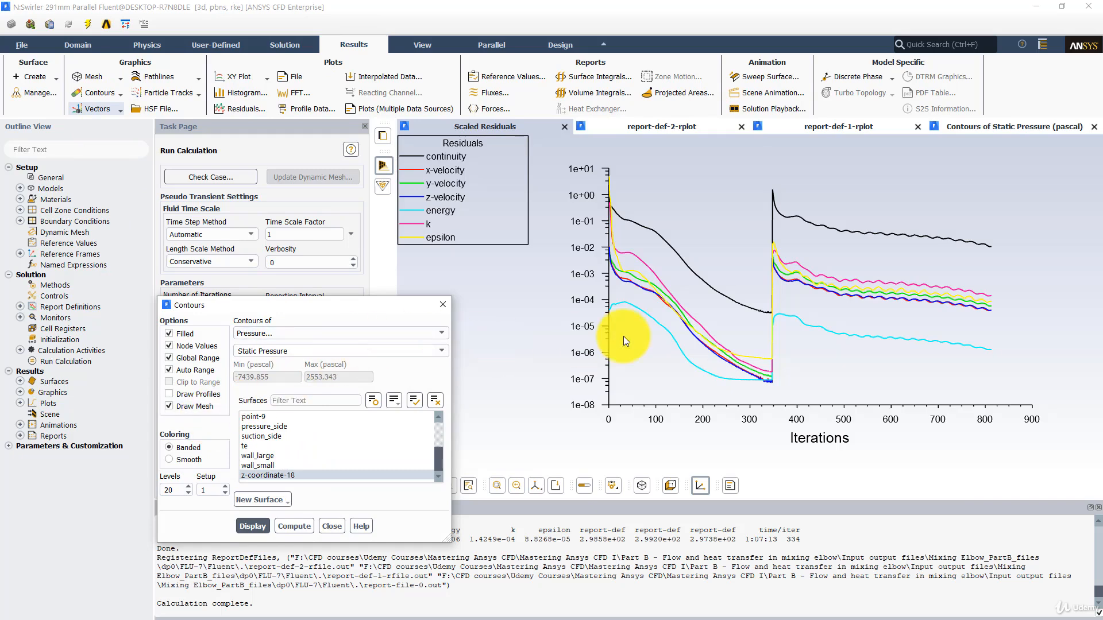
pyautogui.click(973, 127)
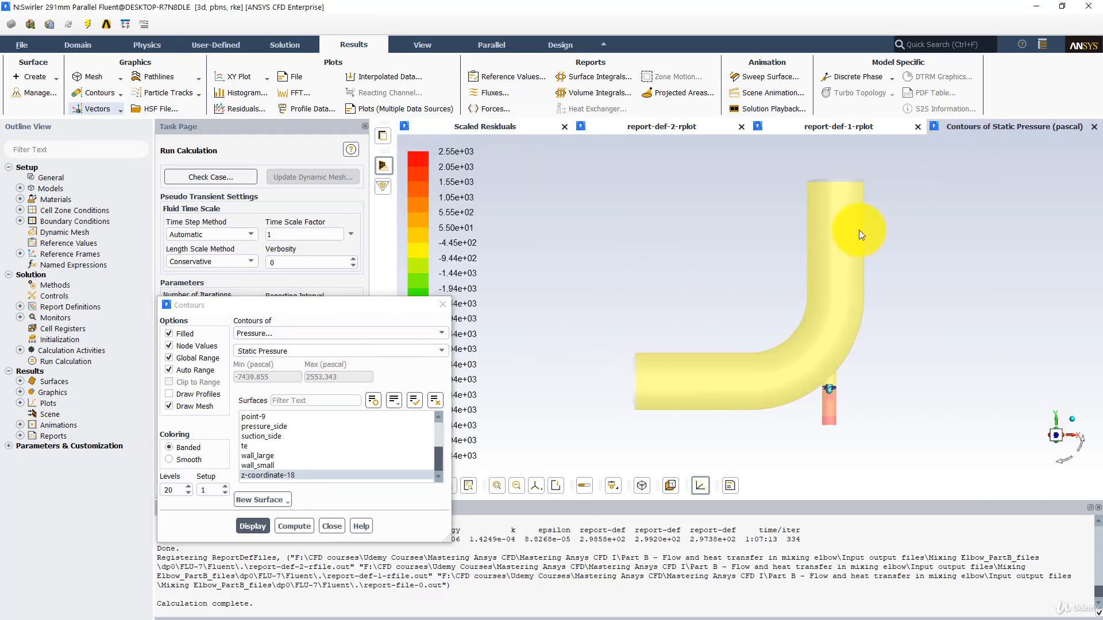
# Step: Turn off the global range and redisplay the static pressure contours around the swirler
pyautogui.scroll(3, 786, 333)
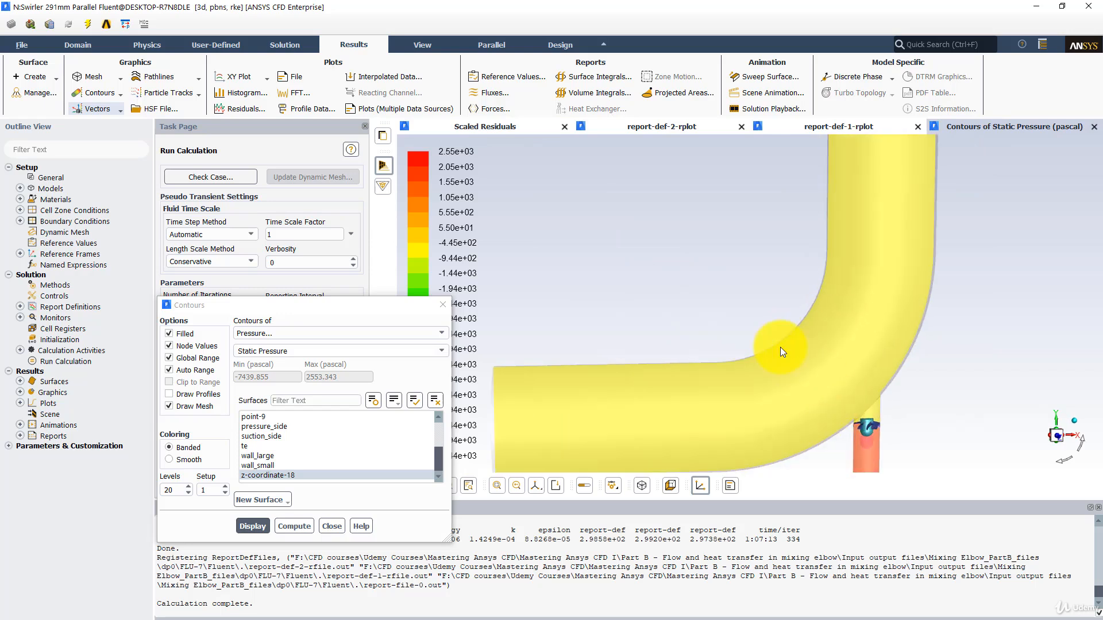
pyautogui.moveTo(780, 346); pyautogui.dragTo(692, 315, button='middle')
pyautogui.moveTo(692, 314); pyautogui.dragTo(607, 355)
pyautogui.scroll(3, 833, 367)
pyautogui.click(195, 360)
pyautogui.click(252, 525)
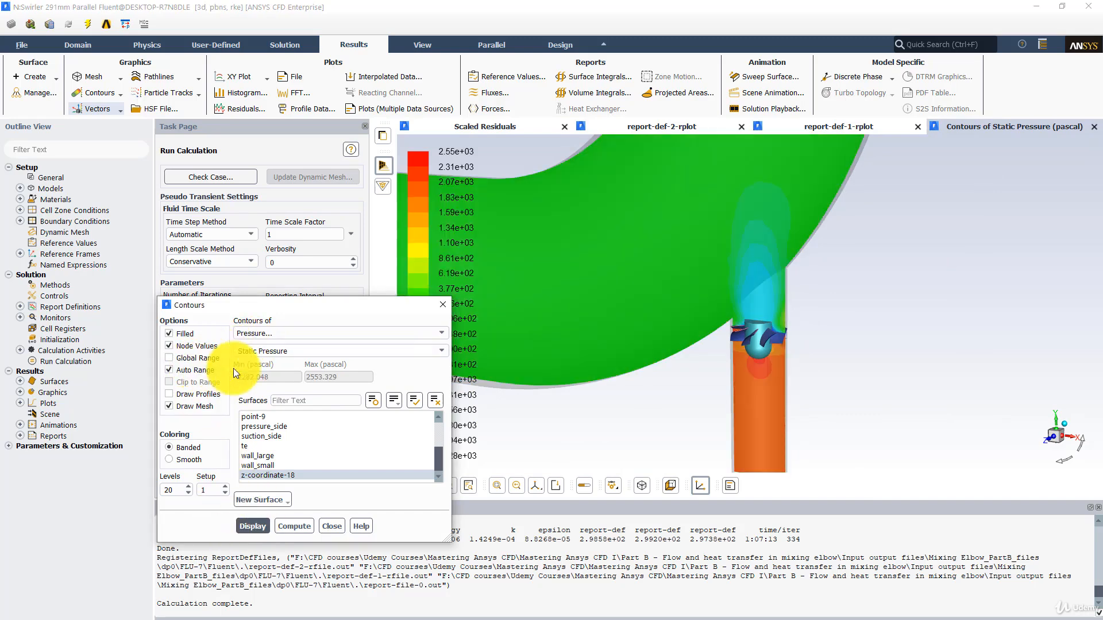
pyautogui.scroll(-5, 666, 309)
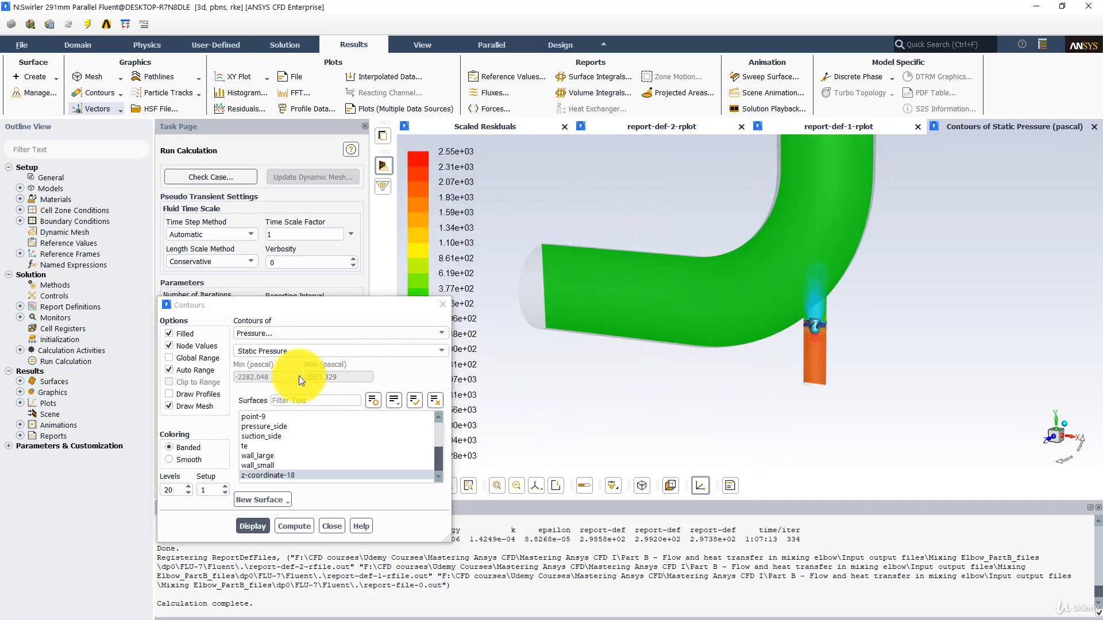
# Step: Display velocity magnitude contours on the z-coordinate-18 surface and inspect the flow from the swirler into the elbow
pyautogui.click(277, 336)
pyautogui.click(262, 367)
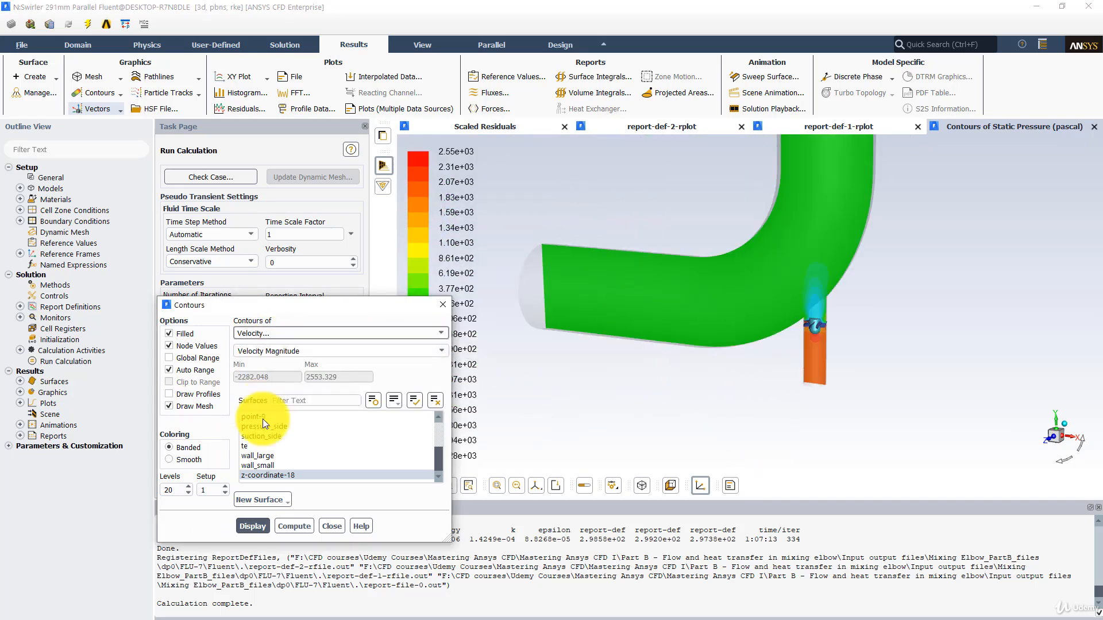
pyautogui.click(257, 525)
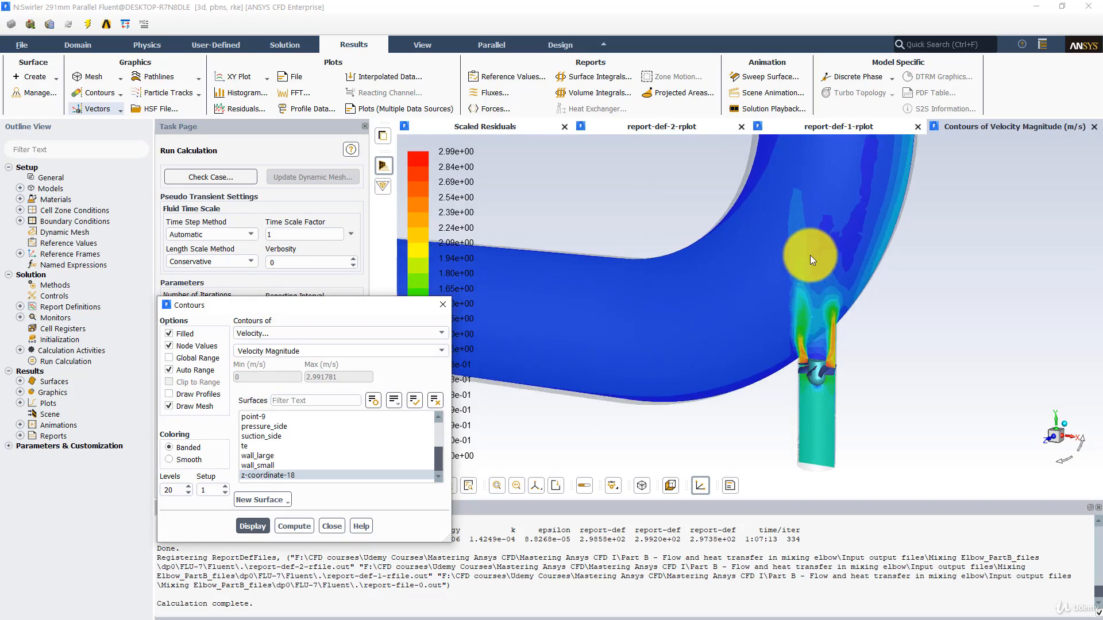
pyautogui.moveTo(792, 278); pyautogui.dragTo(625, 340)
pyautogui.moveTo(720, 317)
pyautogui.mouseDown()
pyautogui.moveTo(757, 321)
pyautogui.moveTo(707, 330)
pyautogui.mouseUp()
# Step: Display static temperature contours on the z-coordinate-18 surface, inspect the elbow, and close the Contours dialog
pyautogui.click(311, 345)
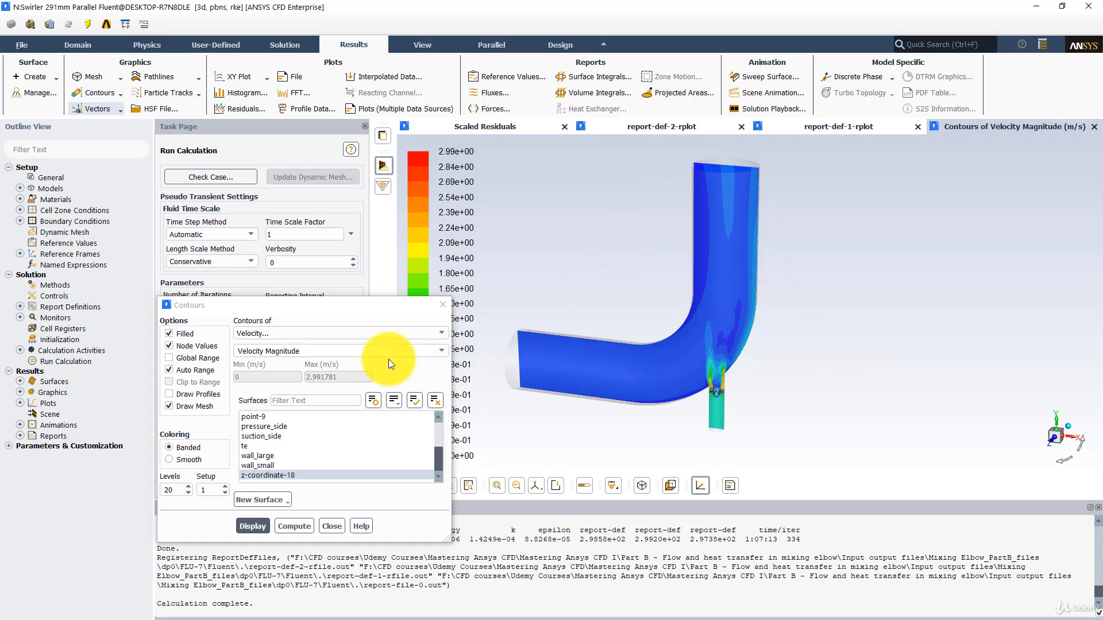
pyautogui.click(440, 332)
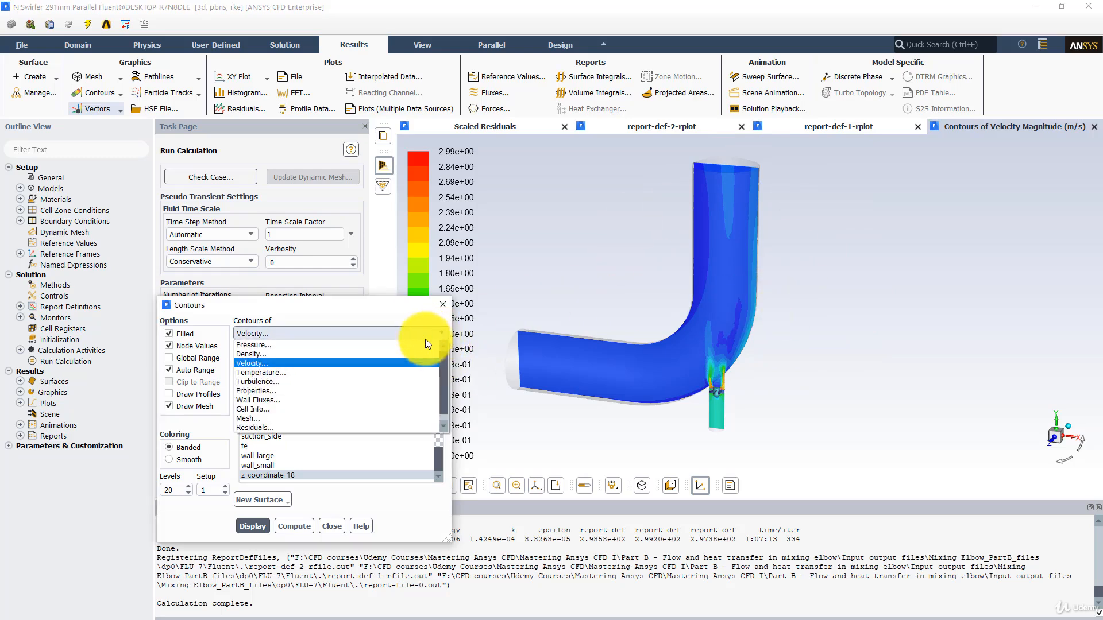
pyautogui.click(270, 372)
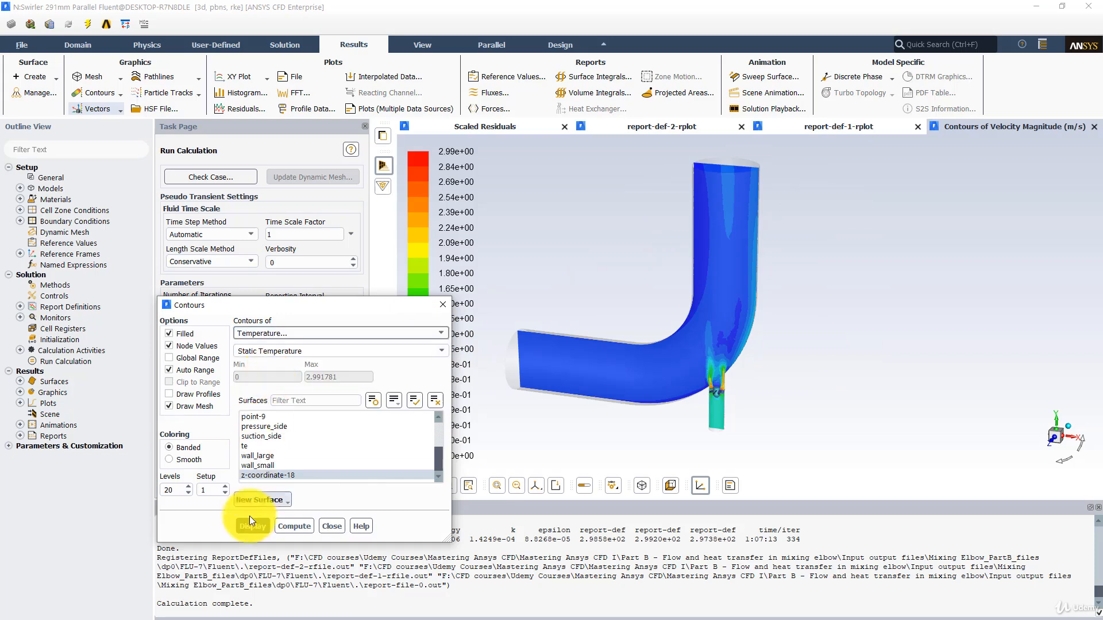
pyautogui.click(248, 526)
pyautogui.moveTo(575, 309); pyautogui.dragTo(701, 452)
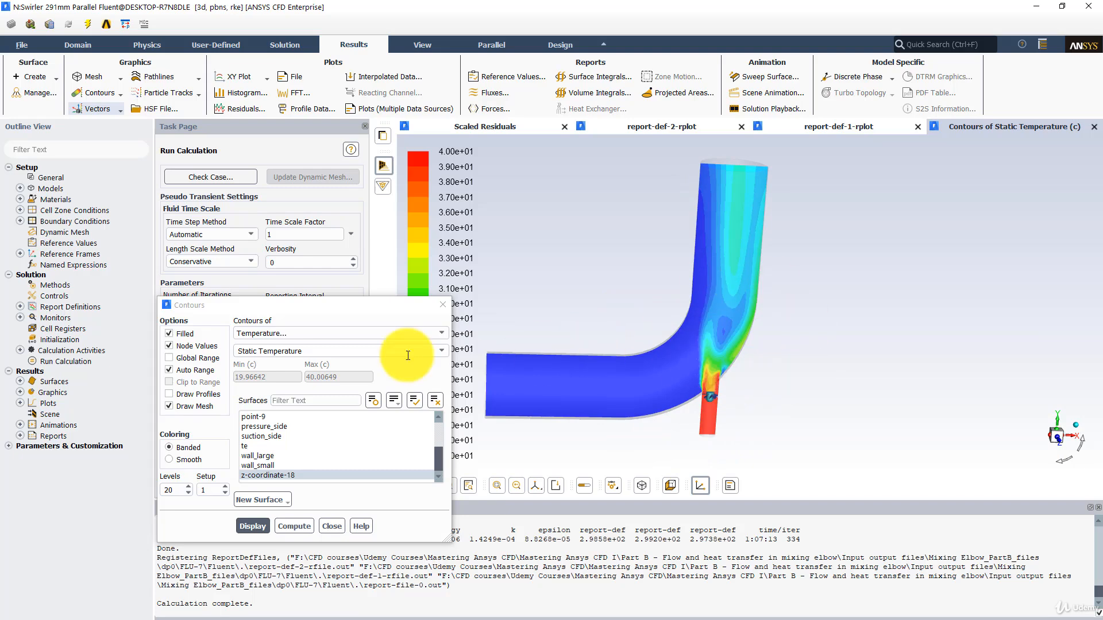
pyautogui.click(441, 308)
pyautogui.click(441, 305)
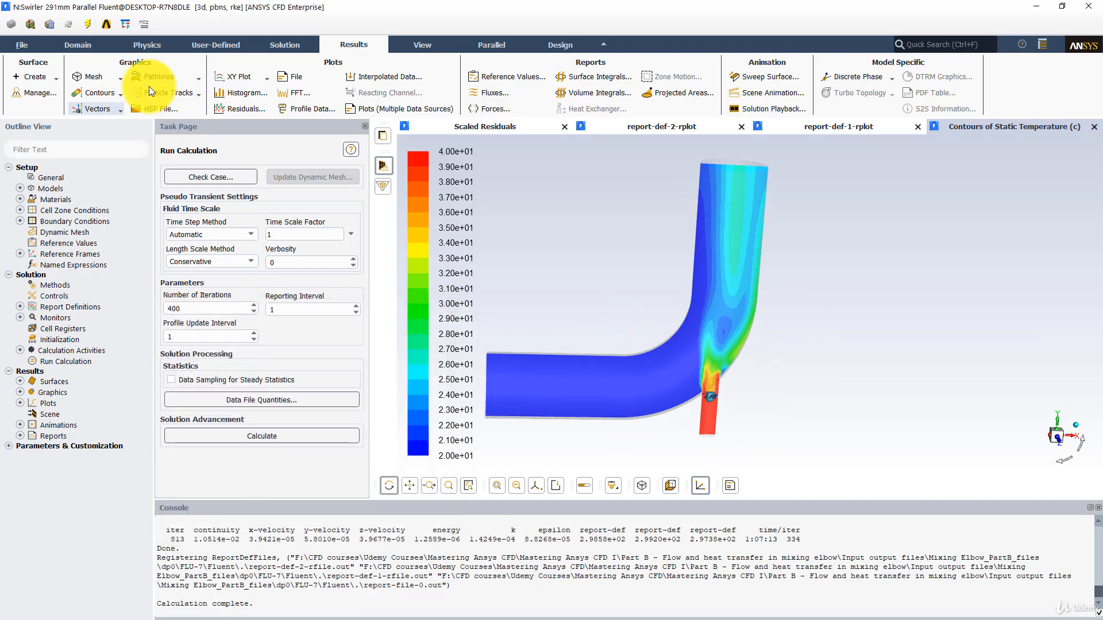
# Step: Display pathlines coloured by Particle ID from inlet_large and inlet_small, with the mesh drawn and a path skip of 5
pyautogui.click(164, 77)
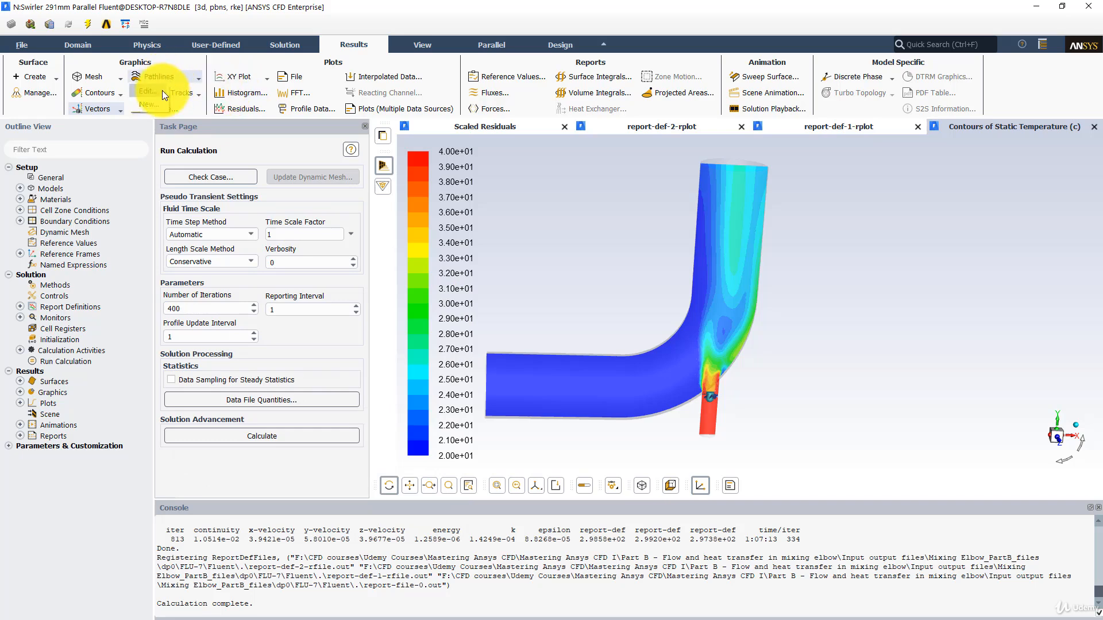
pyautogui.moveTo(421, 443); pyautogui.dragTo(416, 428)
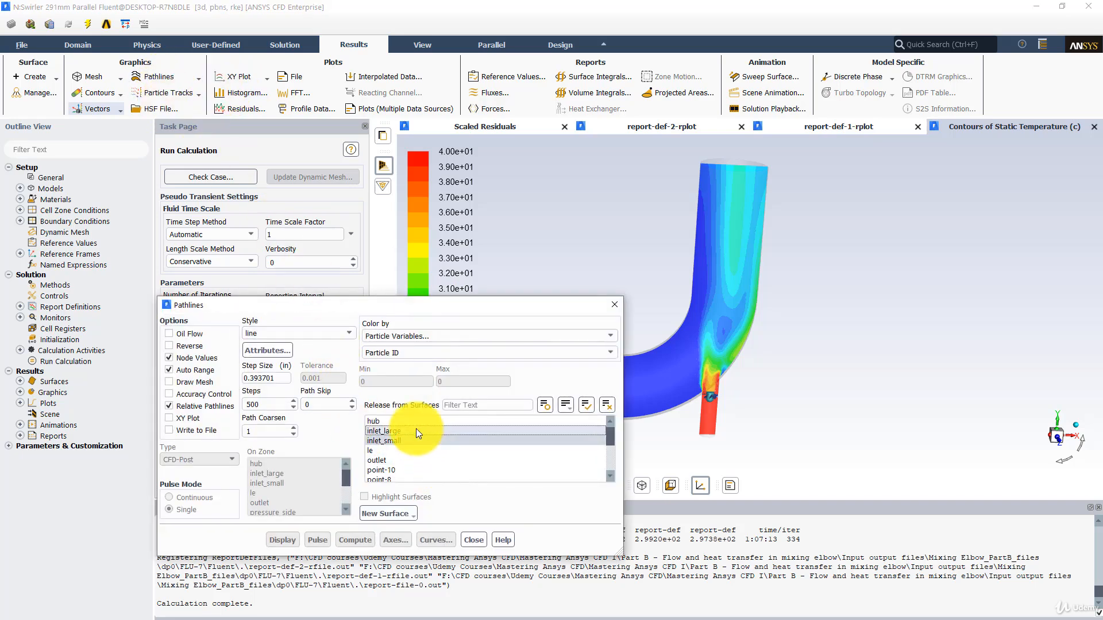
pyautogui.click(184, 383)
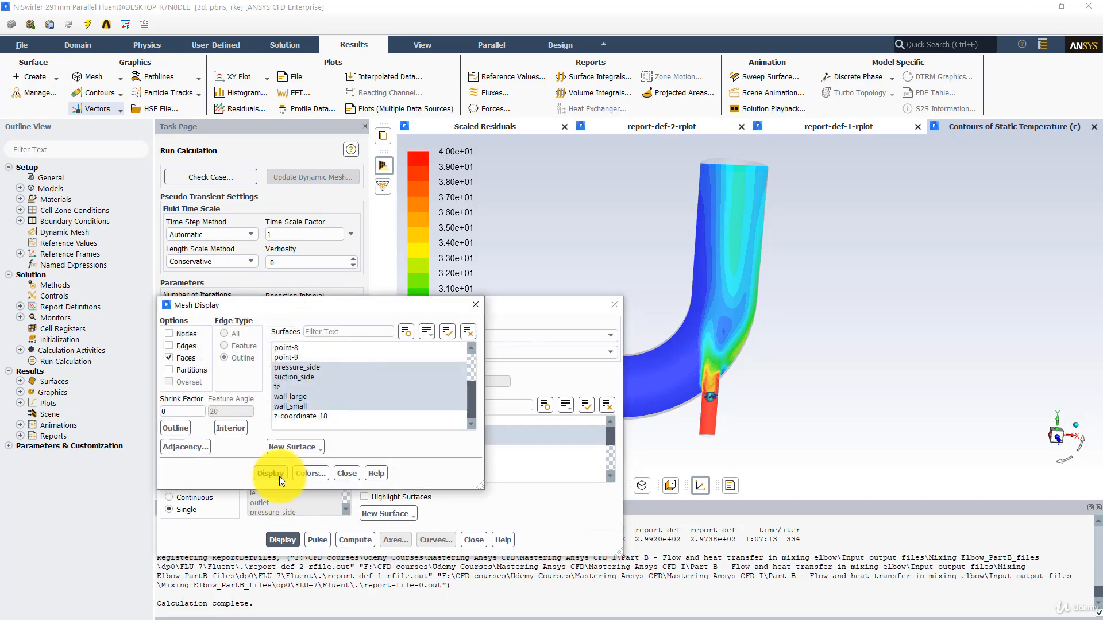
pyautogui.click(279, 476)
pyautogui.click(348, 472)
pyautogui.doubleClick(326, 402)
pyautogui.write('5')
pyautogui.click(270, 538)
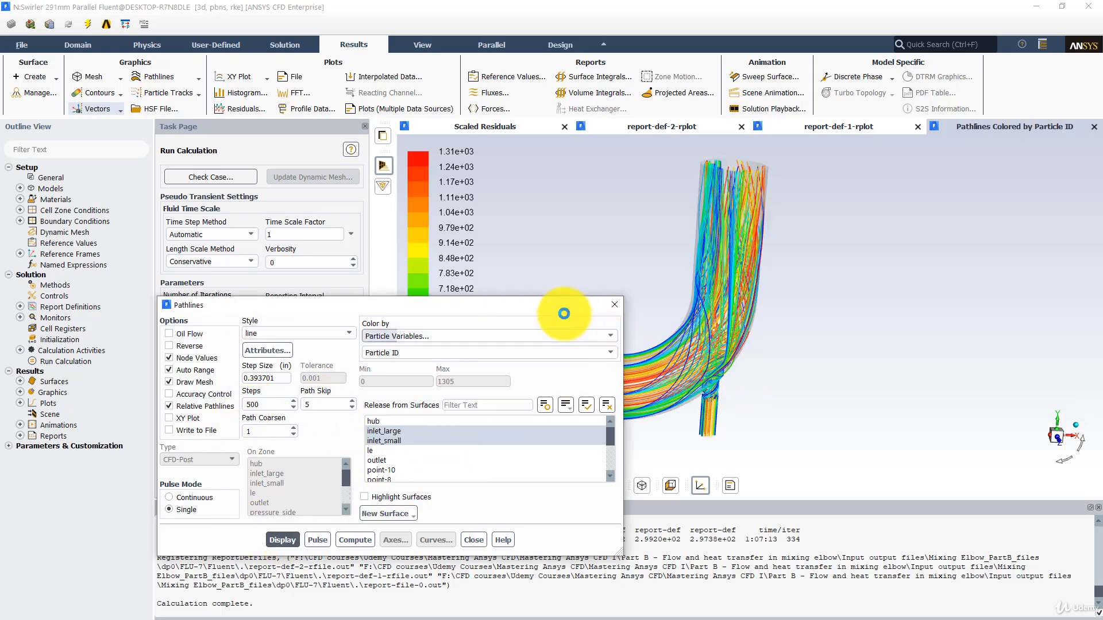
# Step: Examine the pathlines through the swirler, mixing region and elbow from several angles
pyautogui.moveTo(563, 310); pyautogui.dragTo(423, 277)
pyautogui.moveTo(688, 281); pyautogui.dragTo(741, 330)
pyautogui.scroll(6, 758, 381)
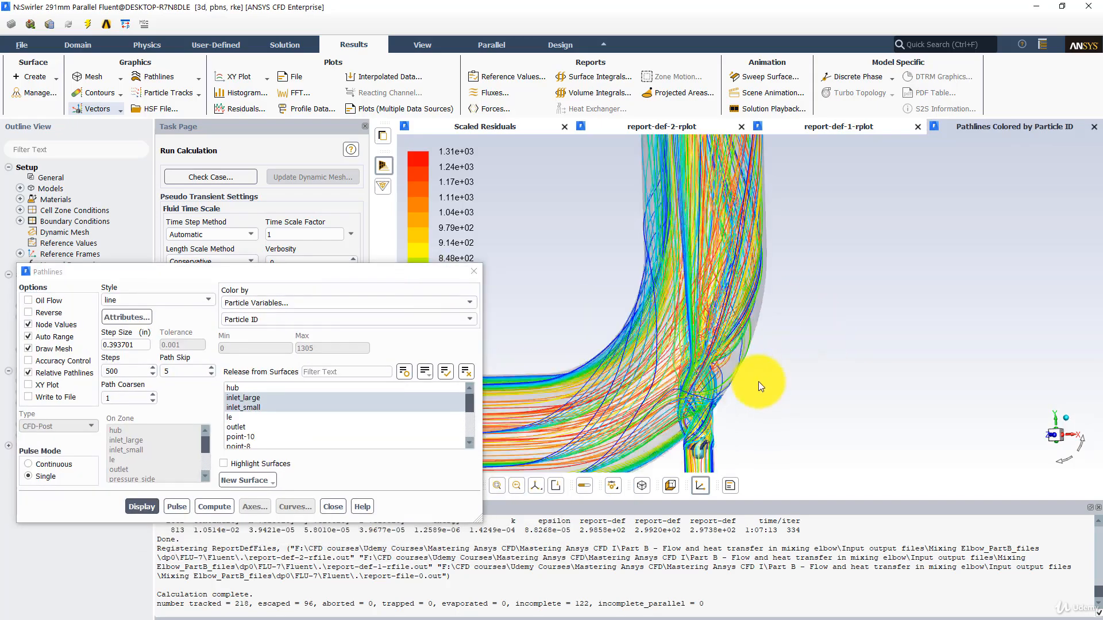
pyautogui.moveTo(629, 308); pyautogui.dragTo(751, 355)
pyautogui.scroll(-5, 730, 343)
pyautogui.scroll(-5, 748, 351)
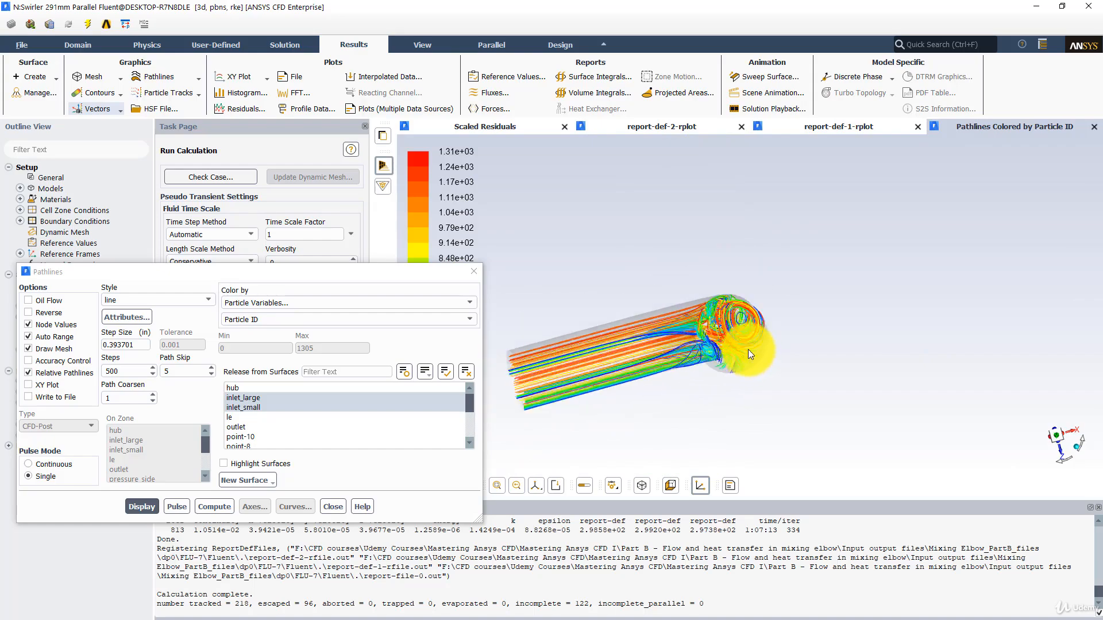
pyautogui.scroll(10, 742, 343)
pyautogui.scroll(-2, 717, 330)
pyautogui.scroll(-5, 717, 329)
pyautogui.moveTo(718, 330); pyautogui.dragTo(747, 290)
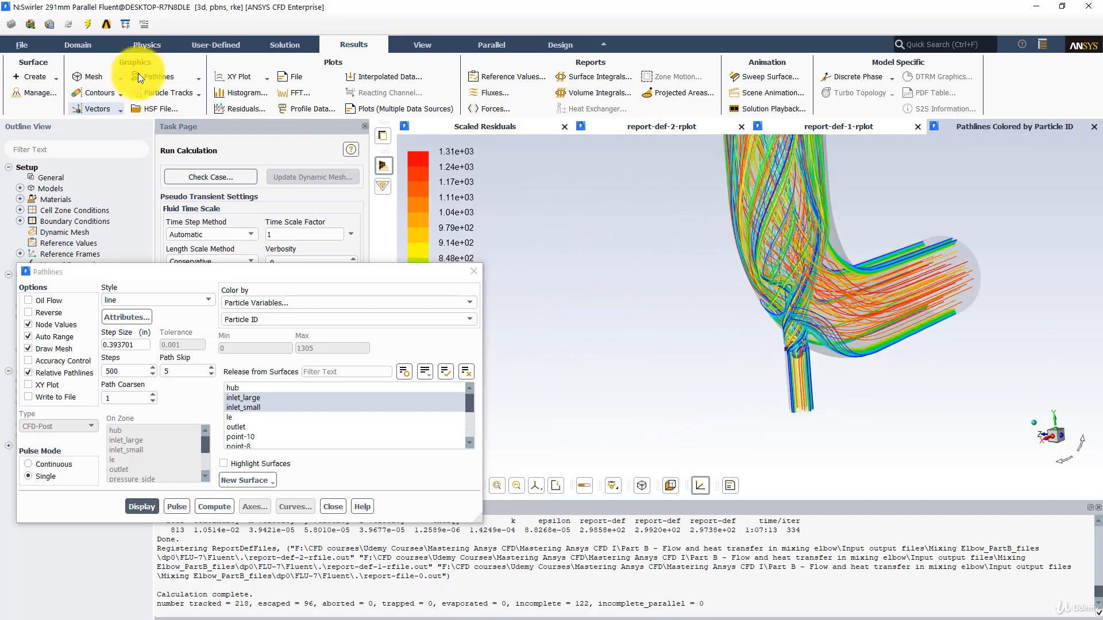
# Step: Display velocity vectors coloured by velocity magnitude on the z-coordinate-18 surface, with the mesh drawn
pyautogui.click(99, 122)
pyautogui.moveTo(282, 313); pyautogui.dragTo(300, 196)
pyautogui.moveTo(466, 344); pyautogui.dragTo(467, 374)
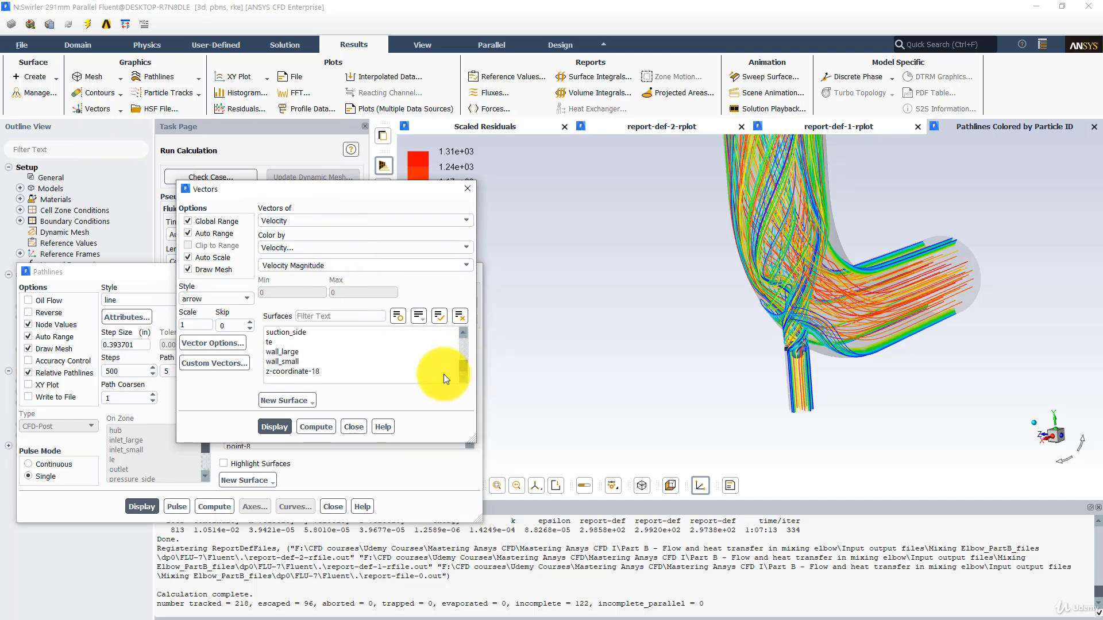
pyautogui.click(305, 372)
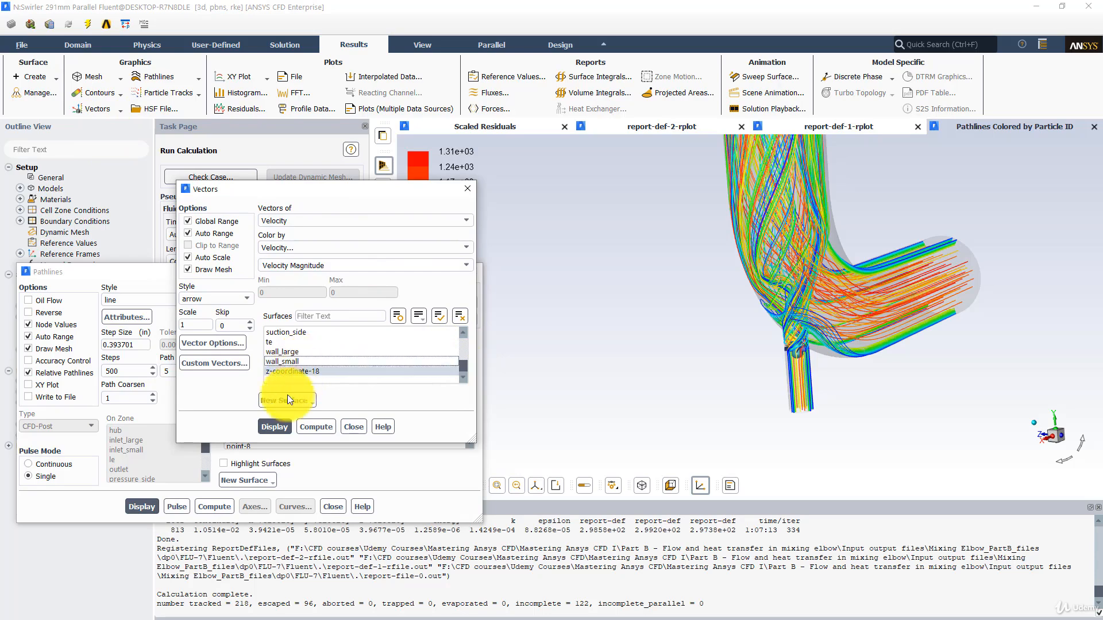
pyautogui.click(271, 426)
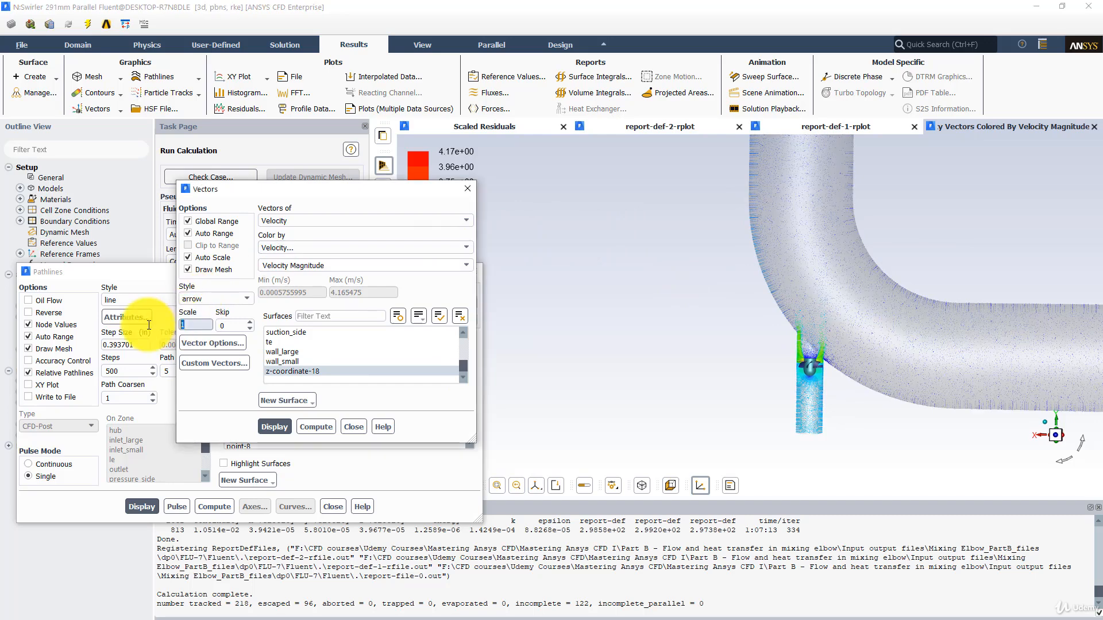
# Step: Redisplay the z-coordinate-18 velocity vectors with a scale of 0.001 and inspect their size
pyautogui.click(208, 344)
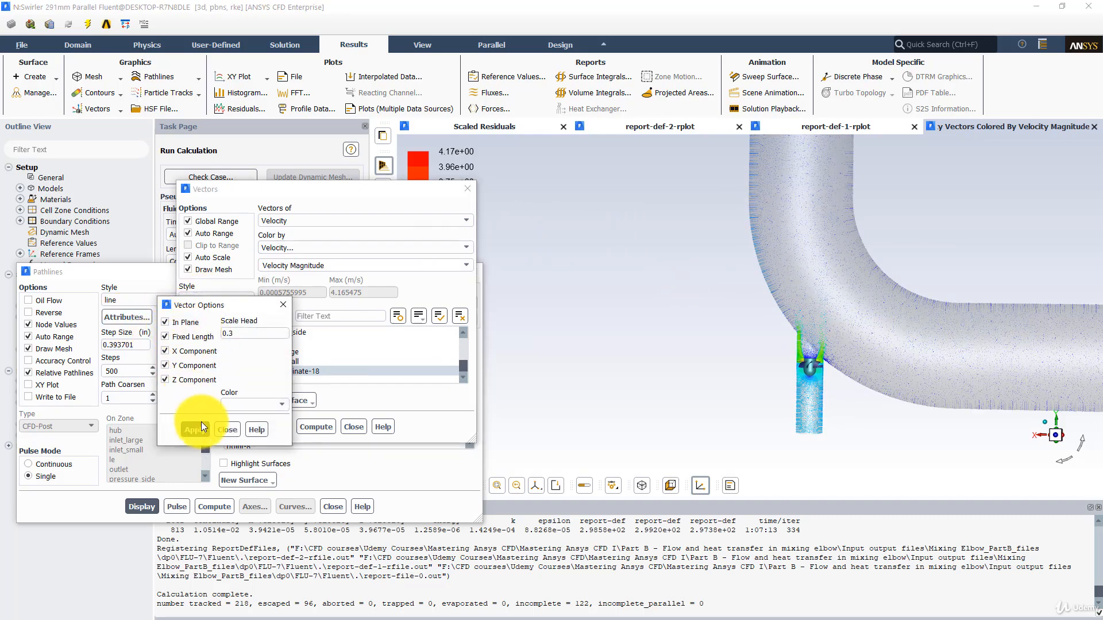
pyautogui.click(227, 429)
pyautogui.write('0.001')
pyautogui.click(268, 425)
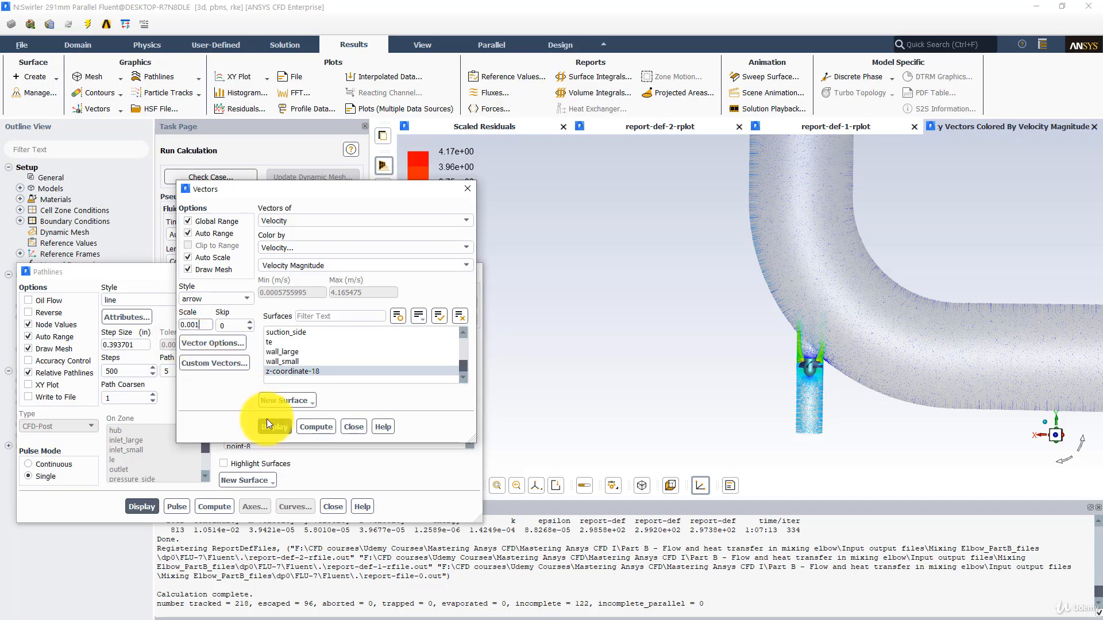
pyautogui.moveTo(786, 285); pyautogui.dragTo(722, 276)
pyautogui.scroll(5, 726, 295)
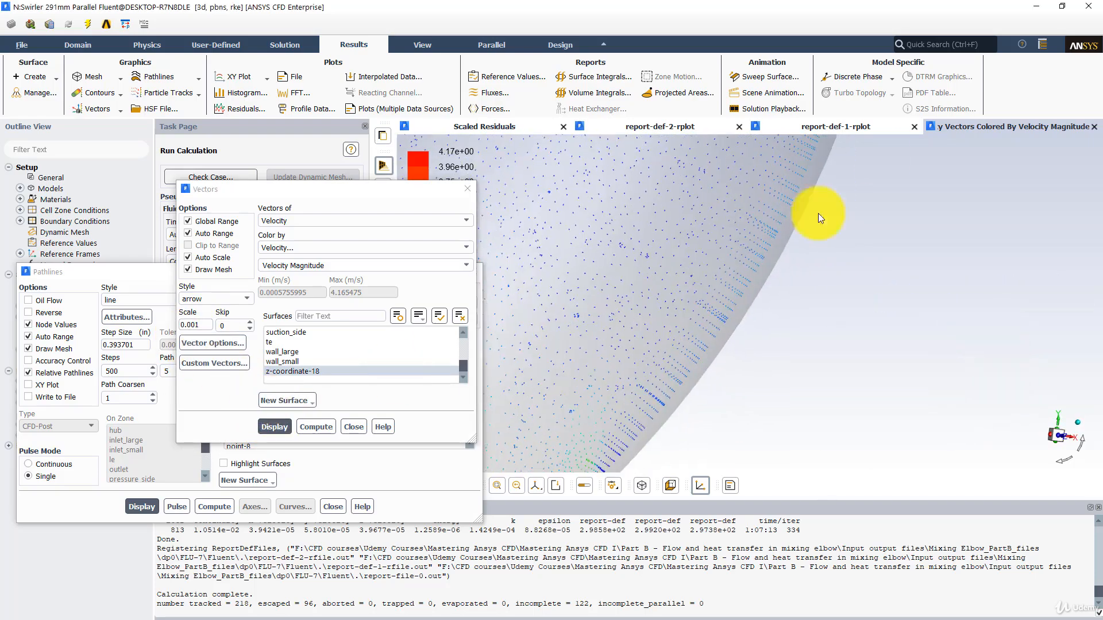
# Step: Set the vector scale to 0.005 and redisplay the vectors on the z-coordinate-18 surface
pyautogui.scroll(-5, 818, 212)
pyautogui.moveTo(196, 325); pyautogui.dragTo(220, 326)
pyautogui.write('5')
pyautogui.click(275, 426)
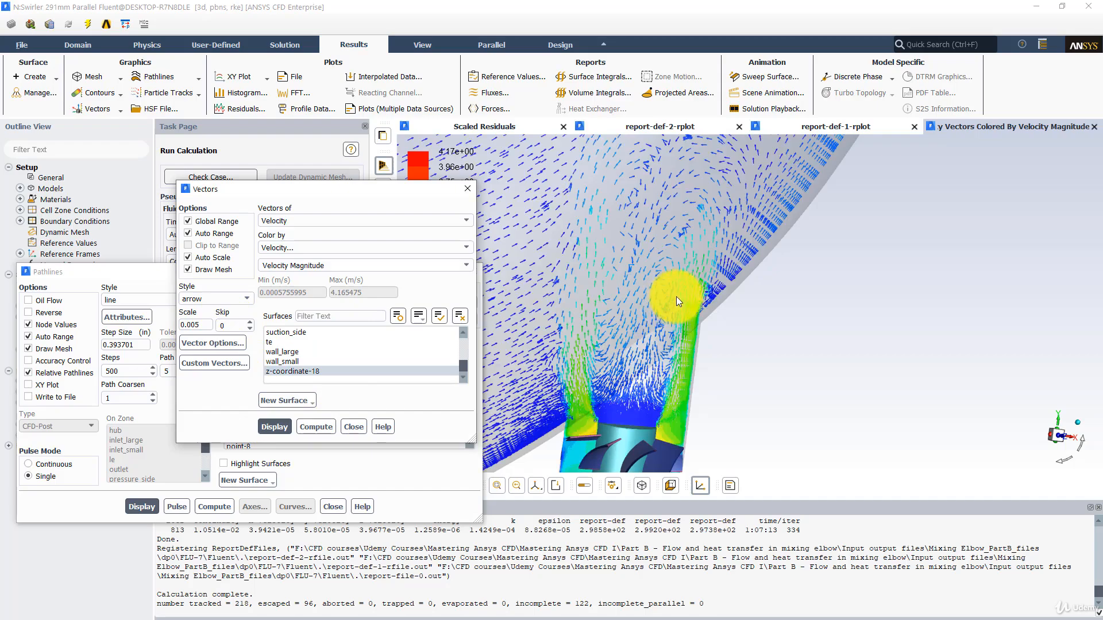
# Step: Examine the velocity vectors just downstream of the swirler, where the small inlet flow enters the elbow
pyautogui.scroll(-4, 702, 298)
pyautogui.scroll(3, 695, 292)
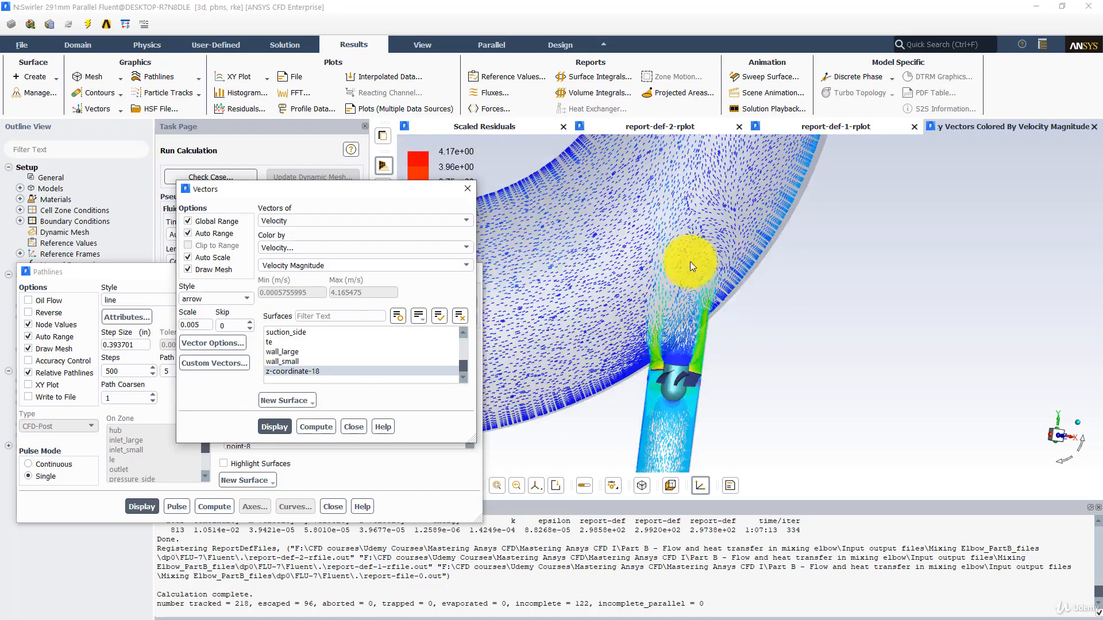
pyautogui.scroll(4, 701, 270)
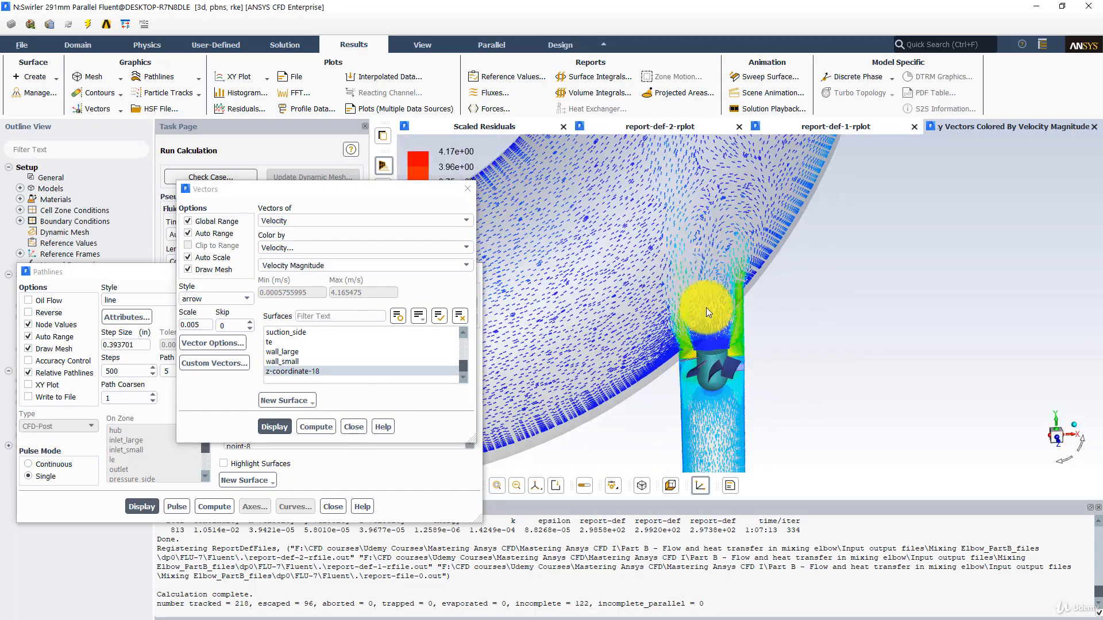
pyautogui.scroll(3, 706, 333)
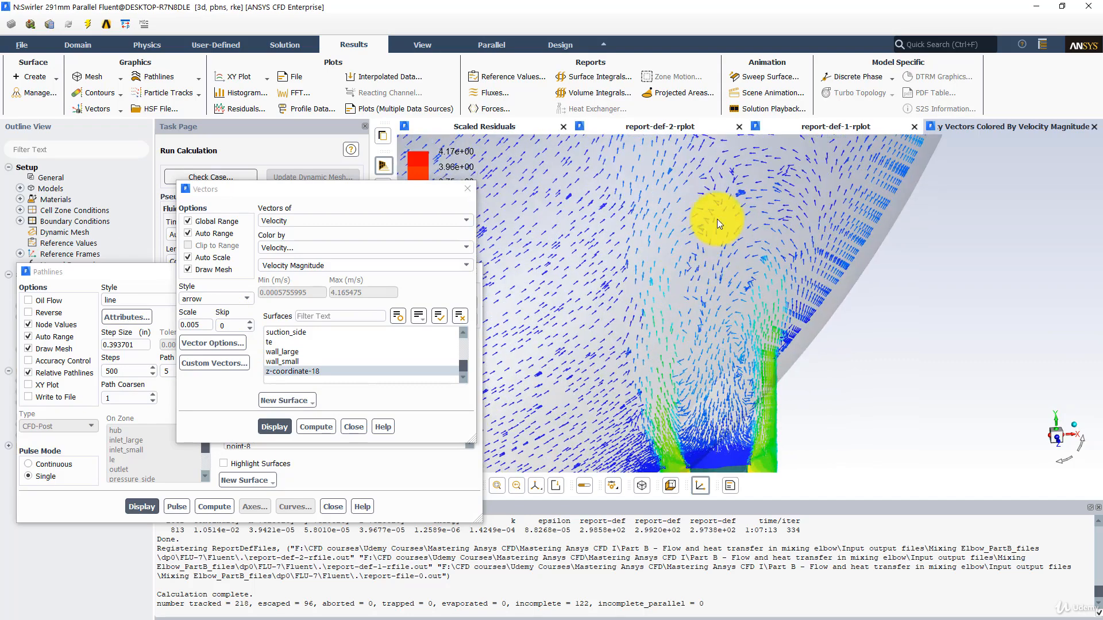
pyautogui.scroll(-1, 712, 228)
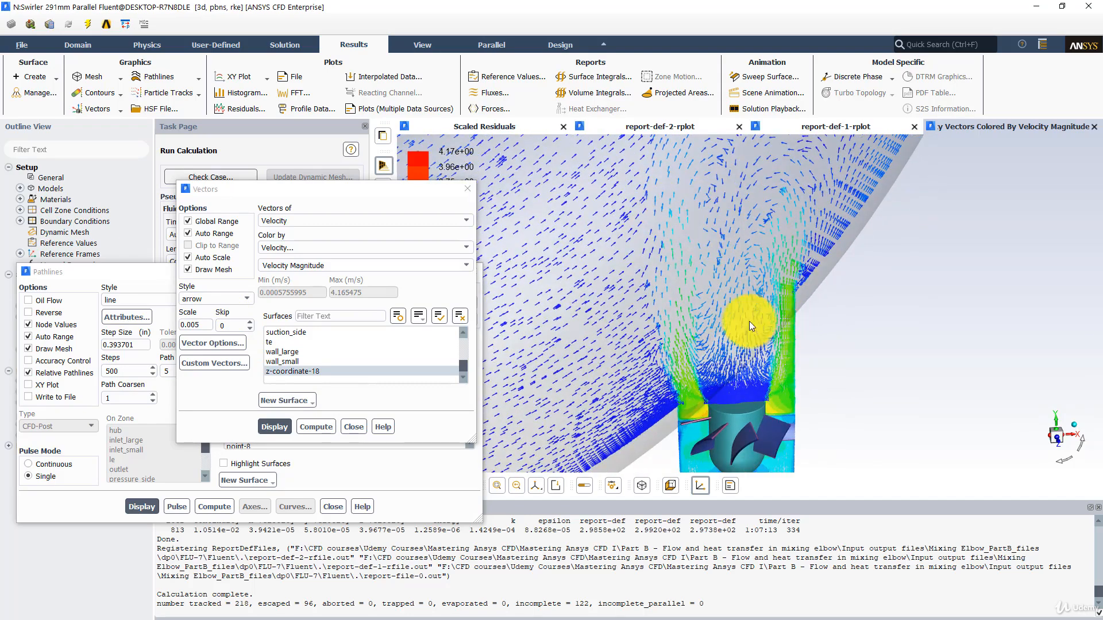
pyautogui.moveTo(728, 391); pyautogui.dragTo(561, 350)
pyautogui.scroll(-4, 759, 351)
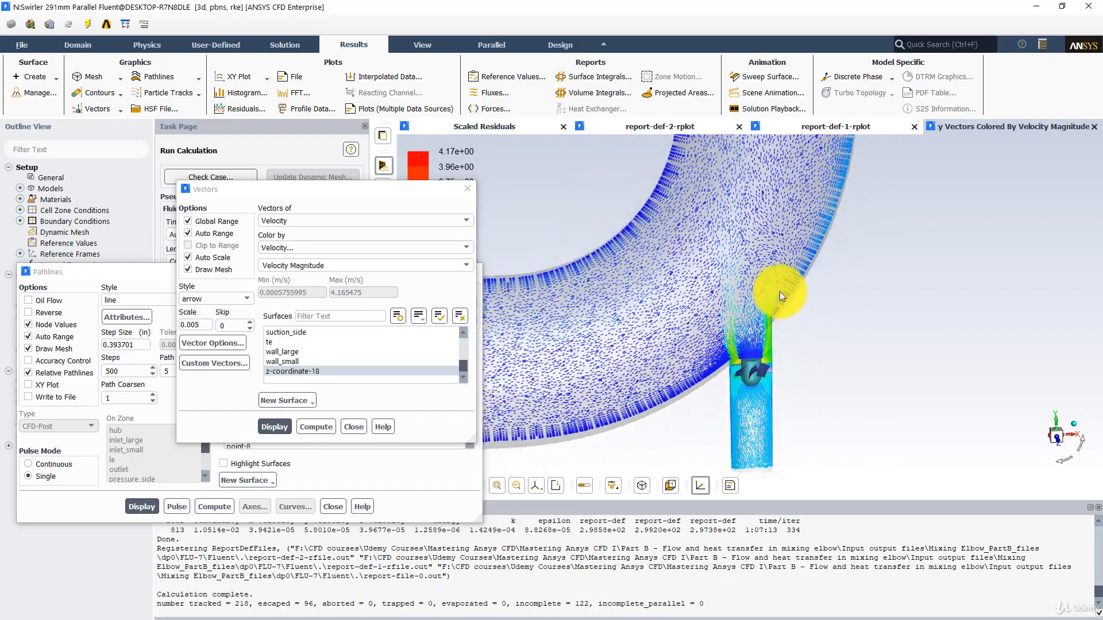
# Step: Examine the velocity vectors in the elbow bend and outlet leg from both sides of the plane
pyautogui.scroll(-3, 759, 364)
pyautogui.scroll(2, 754, 333)
pyautogui.scroll(-2, 754, 333)
pyautogui.scroll(5, 631, 309)
pyautogui.moveTo(630, 308); pyautogui.dragTo(694, 306)
pyautogui.scroll(2, 695, 306)
pyautogui.scroll(1, 1021, 353)
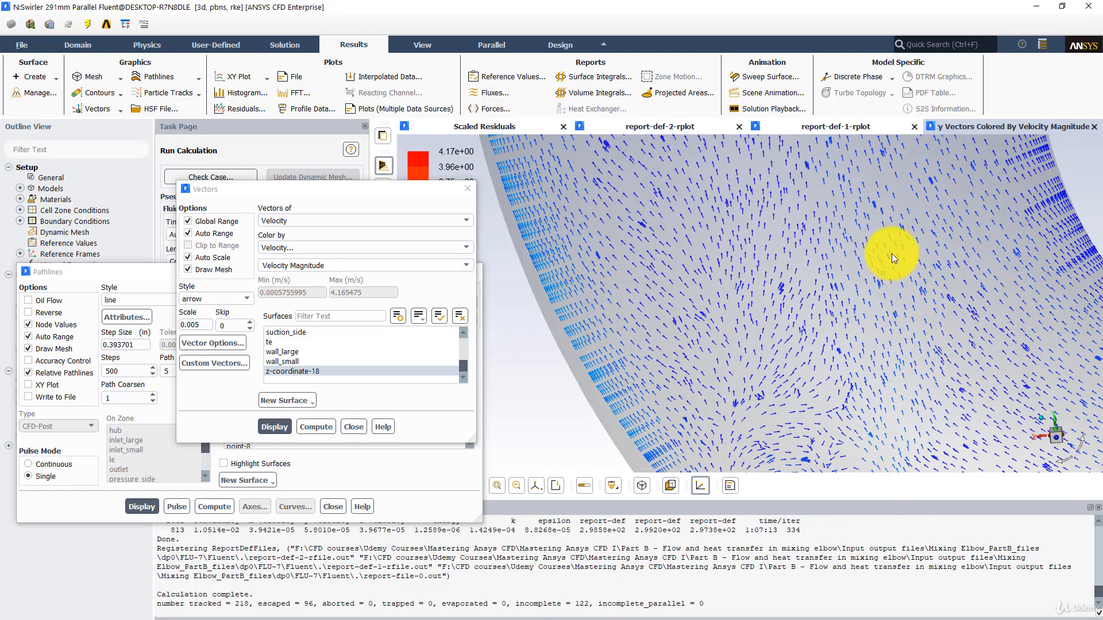
pyautogui.moveTo(891, 253); pyautogui.dragTo(777, 270)
pyautogui.scroll(-4, 829, 274)
pyautogui.moveTo(767, 332); pyautogui.dragTo(807, 261)
pyautogui.scroll(-5, 776, 307)
pyautogui.scroll(5, 785, 294)
# Step: Close Fluent and, in Workbench, duplicate the swirler Results system K without keeping its upstream connections
pyautogui.click(1089, 7)
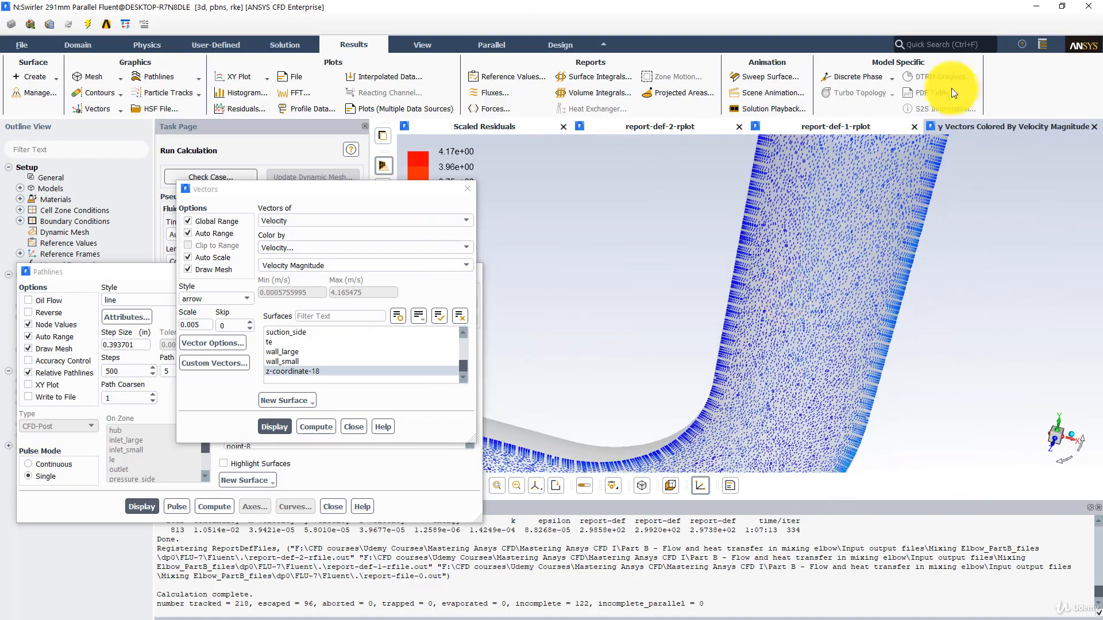
pyautogui.click(567, 331)
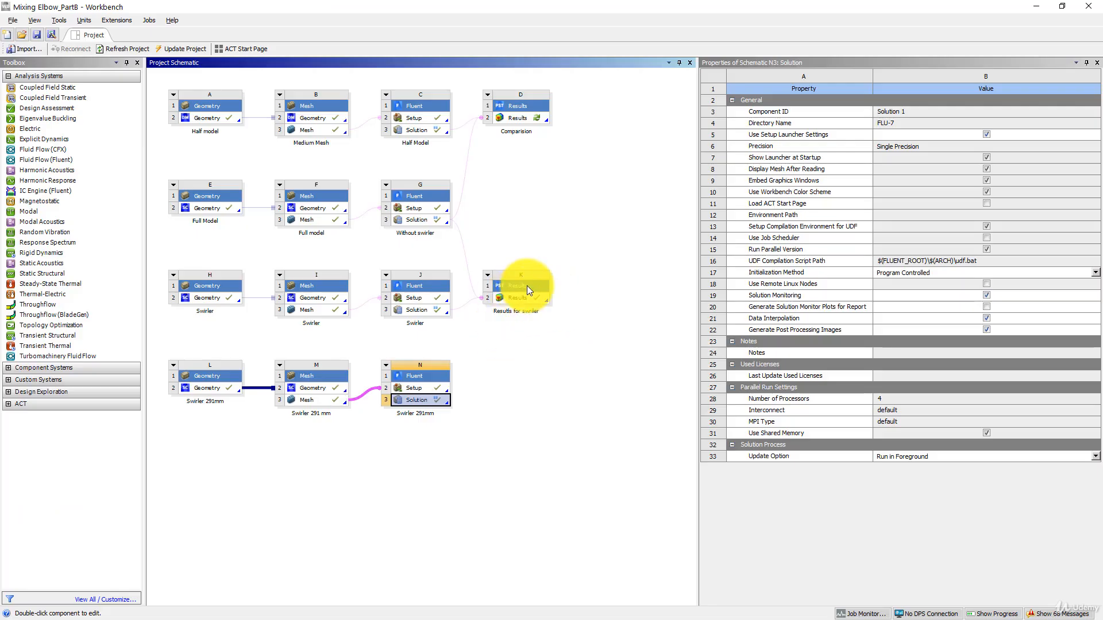
pyautogui.rightClick(526, 285)
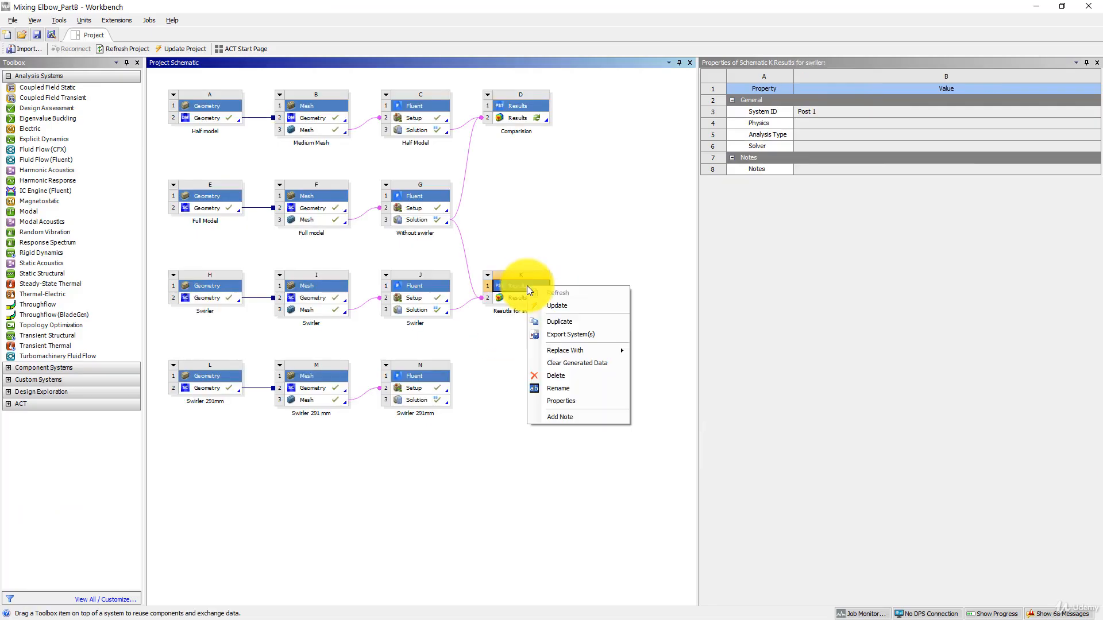
pyautogui.click(554, 319)
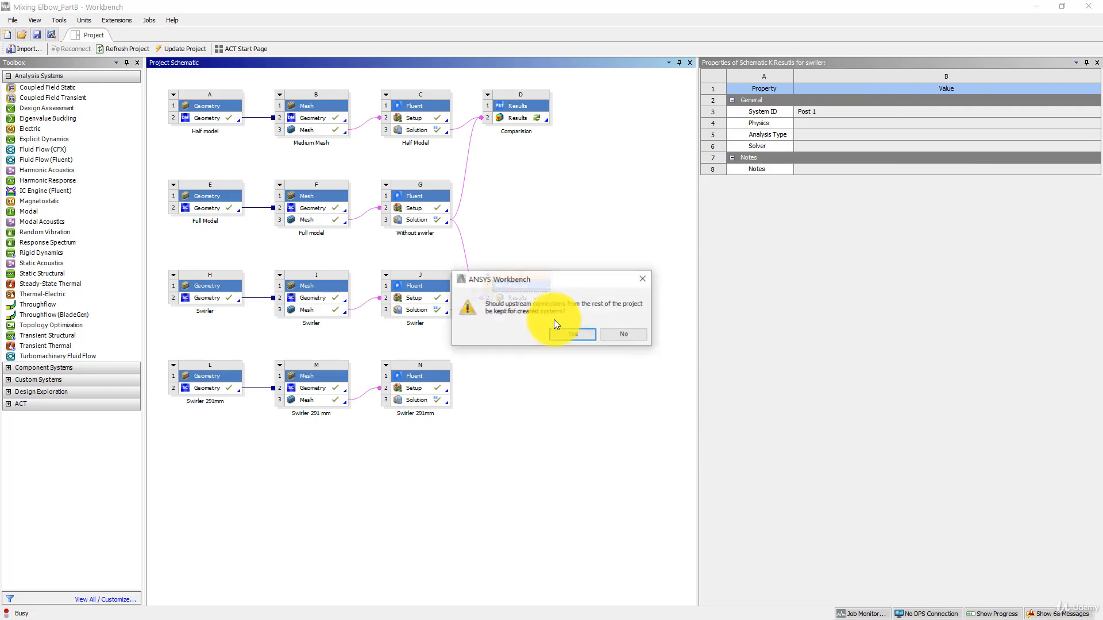
pyautogui.click(623, 334)
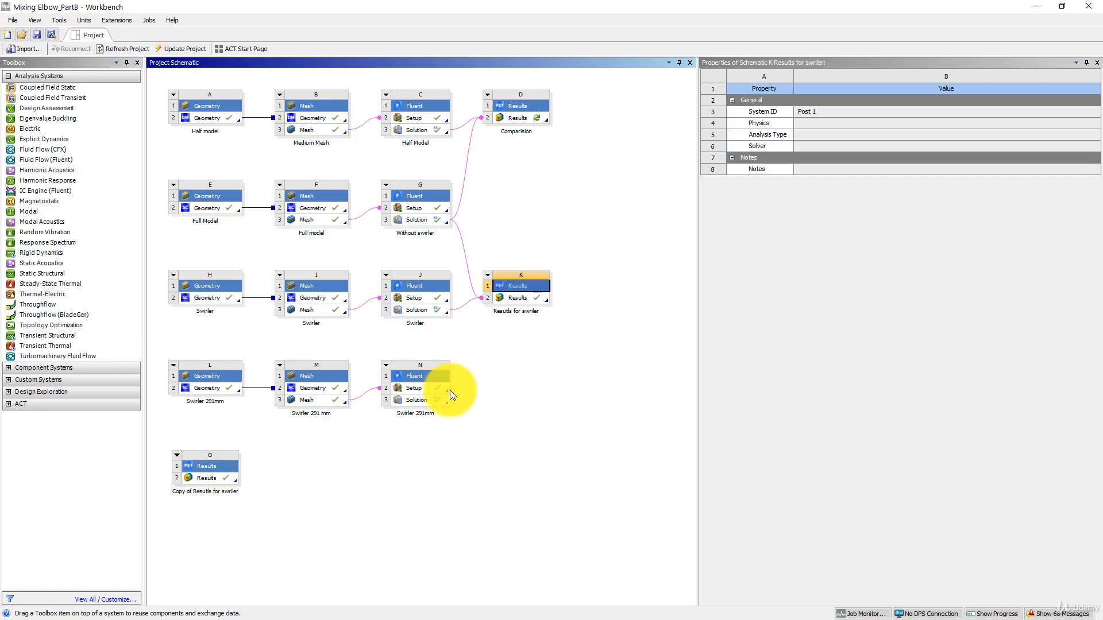
# Step: Connect the Swirler 291mm and Swirler solutions to the copied Results system and open it in CFD-Post
pyautogui.moveTo(423, 399); pyautogui.dragTo(212, 477)
pyautogui.click(425, 309)
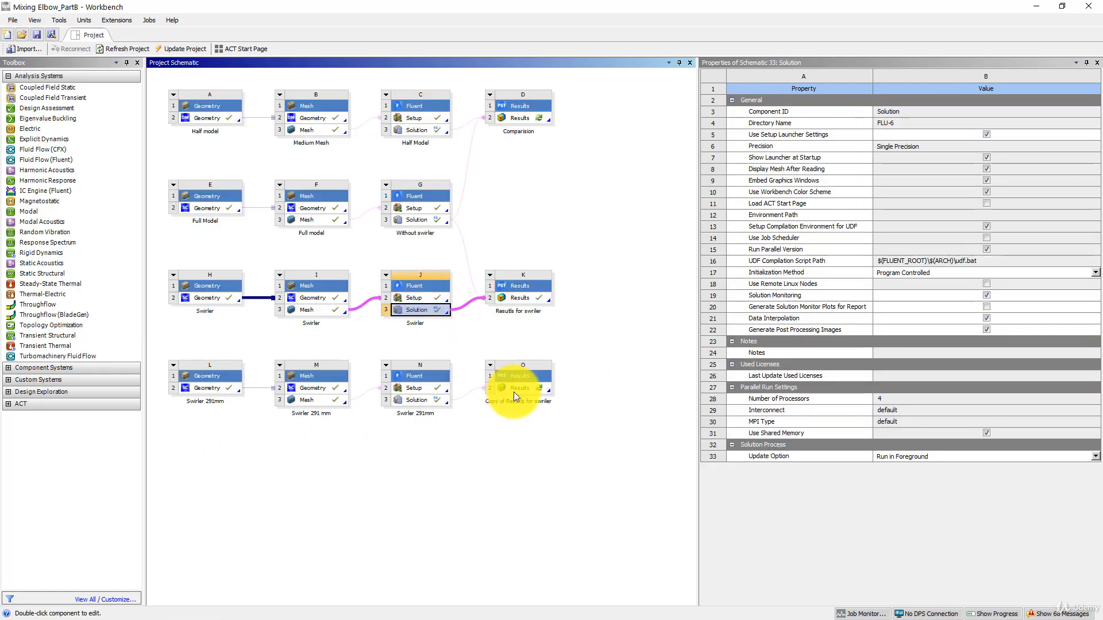
pyautogui.moveTo(425, 314); pyautogui.dragTo(517, 388)
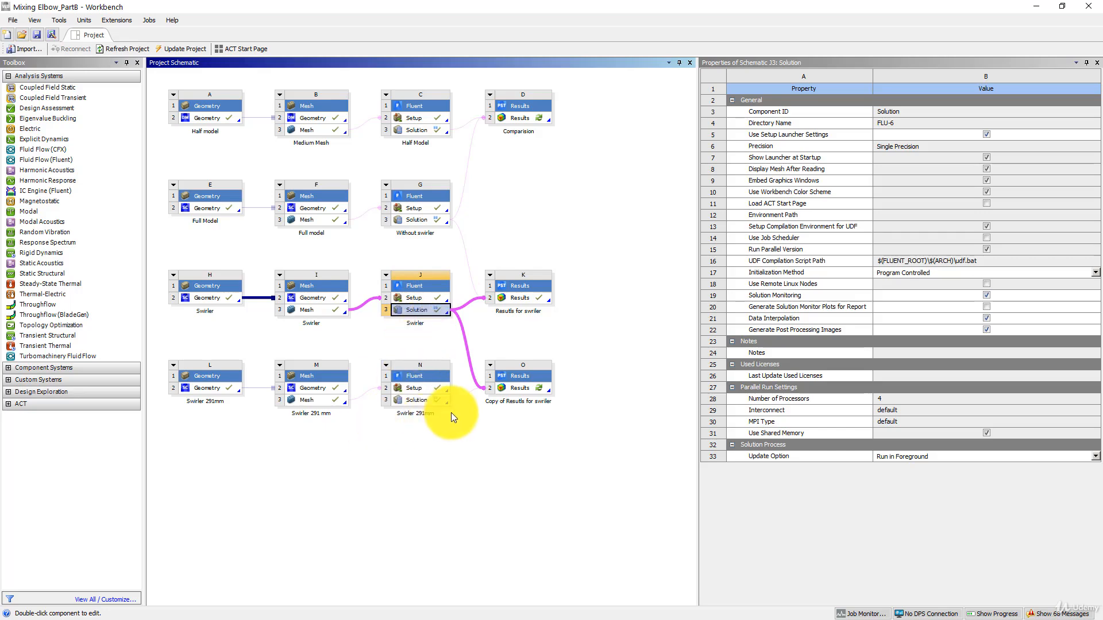
pyautogui.doubleClick(532, 385)
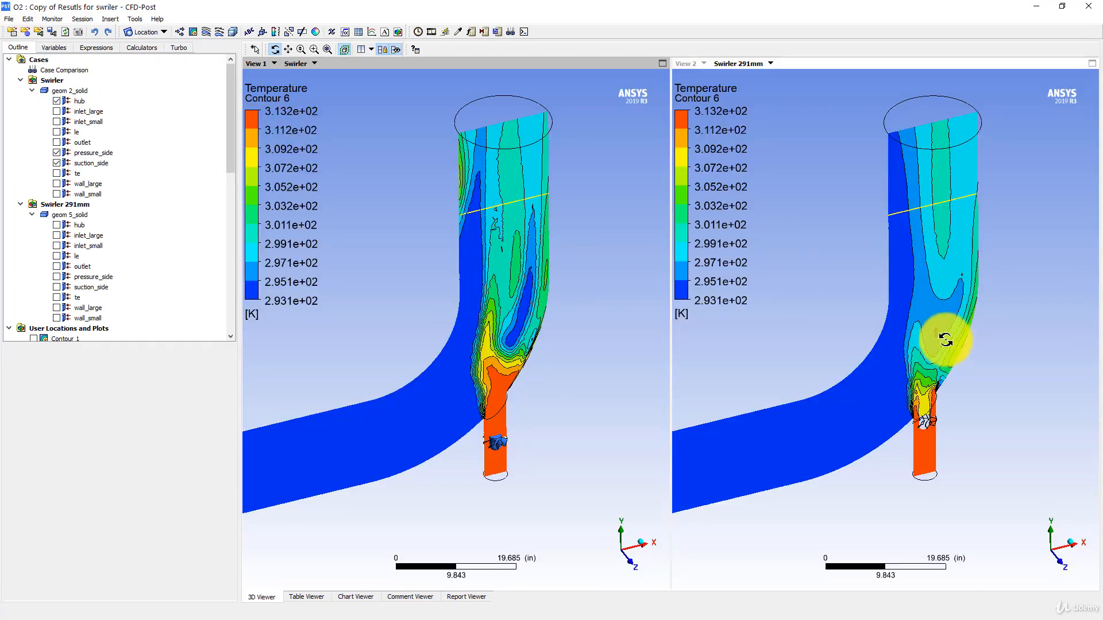
# Step: Compare the Contour 6 temperature distributions of the Swirler and Swirler 291mm cases around the mixing region
pyautogui.moveTo(907, 312); pyautogui.dragTo(913, 337)
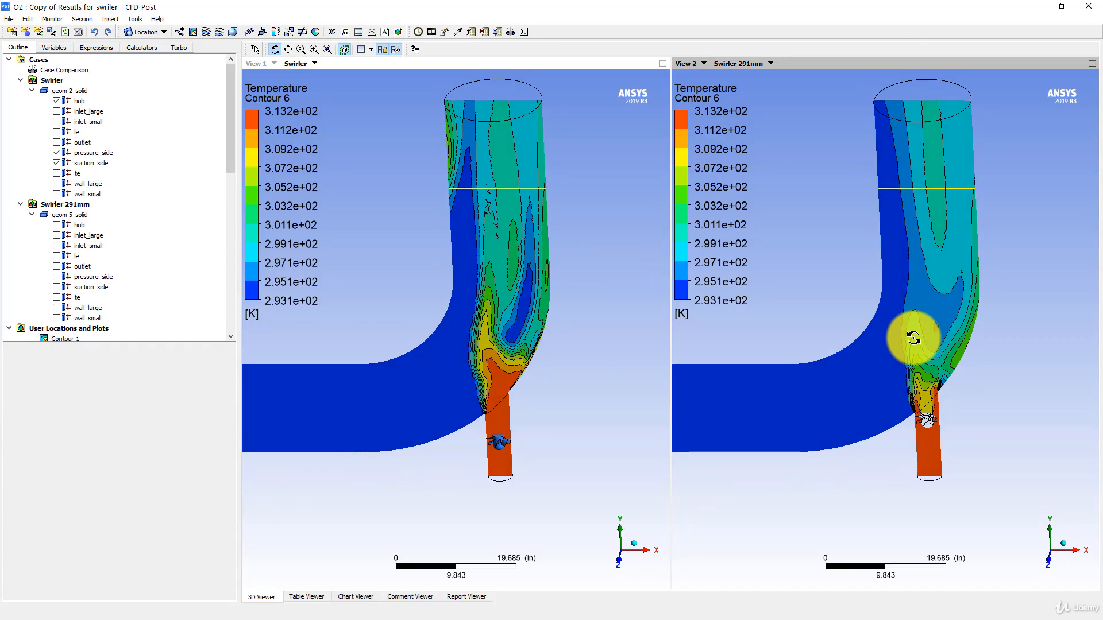
pyautogui.moveTo(913, 338); pyautogui.dragTo(505, 312)
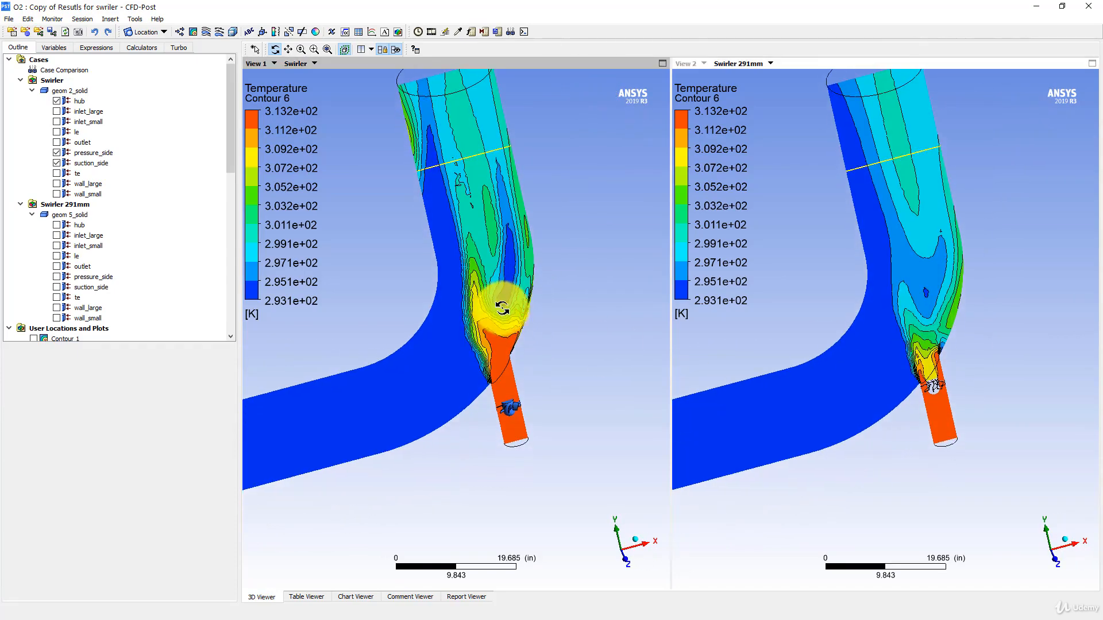
pyautogui.moveTo(893, 376); pyautogui.dragTo(908, 361)
pyautogui.scroll(7, 911, 369)
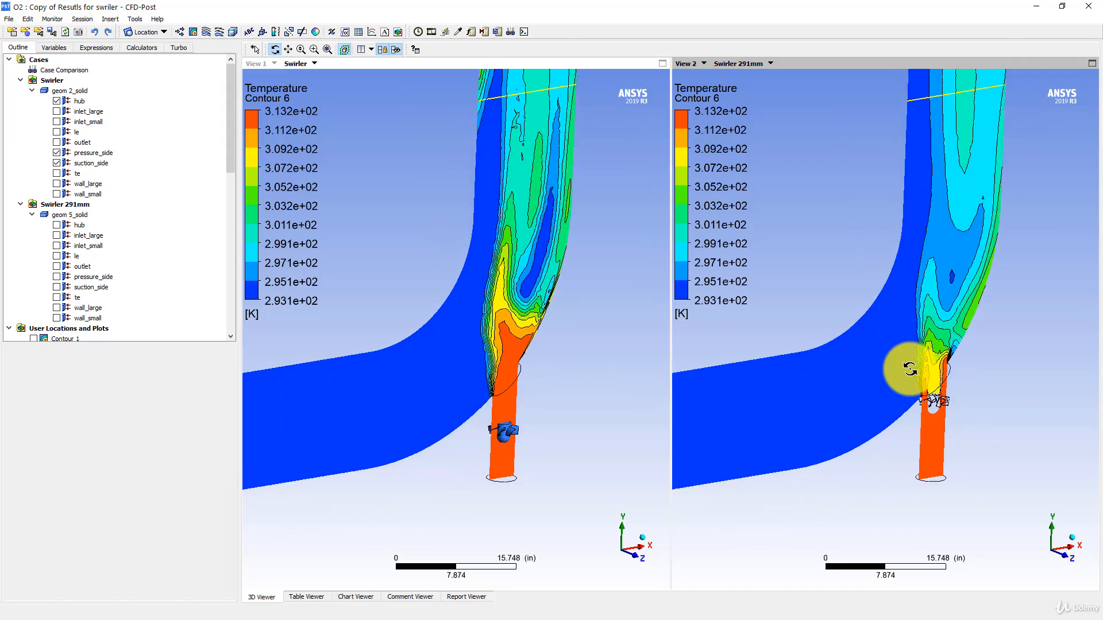
pyautogui.keyDown('ctrl'); pyautogui.moveTo(922, 377); pyautogui.dragTo(833, 307, button='middle'); pyautogui.keyUp('ctrl')
pyautogui.scroll(3, 852, 360)
pyautogui.moveTo(854, 362)
pyautogui.mouseDown()
pyautogui.moveTo(826, 343)
pyautogui.moveTo(835, 342)
pyautogui.moveTo(836, 369)
pyautogui.mouseUp()
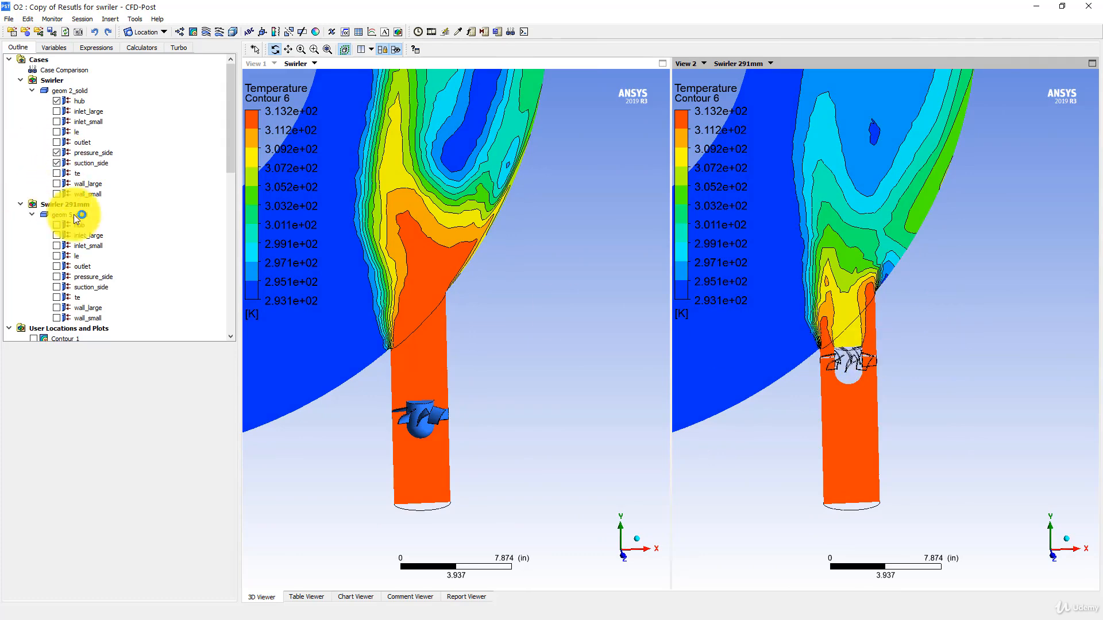
# Step: Show the hub, le, pressure_side, suction_side and te surfaces of the Swirler 291mm case
pyautogui.click(57, 285)
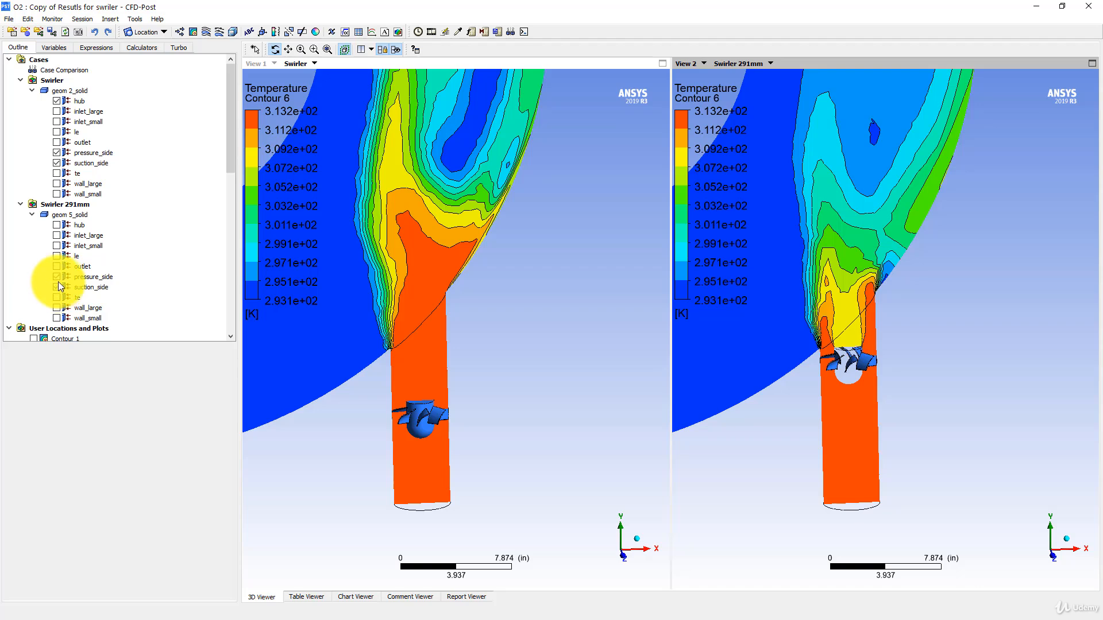
pyautogui.click(57, 299)
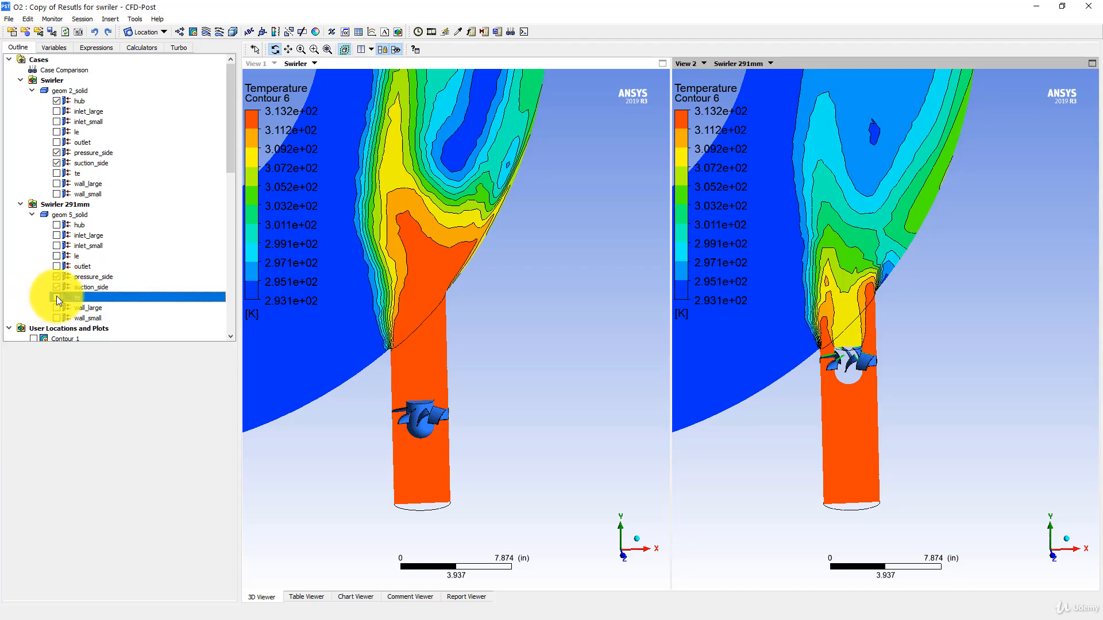
pyautogui.click(57, 256)
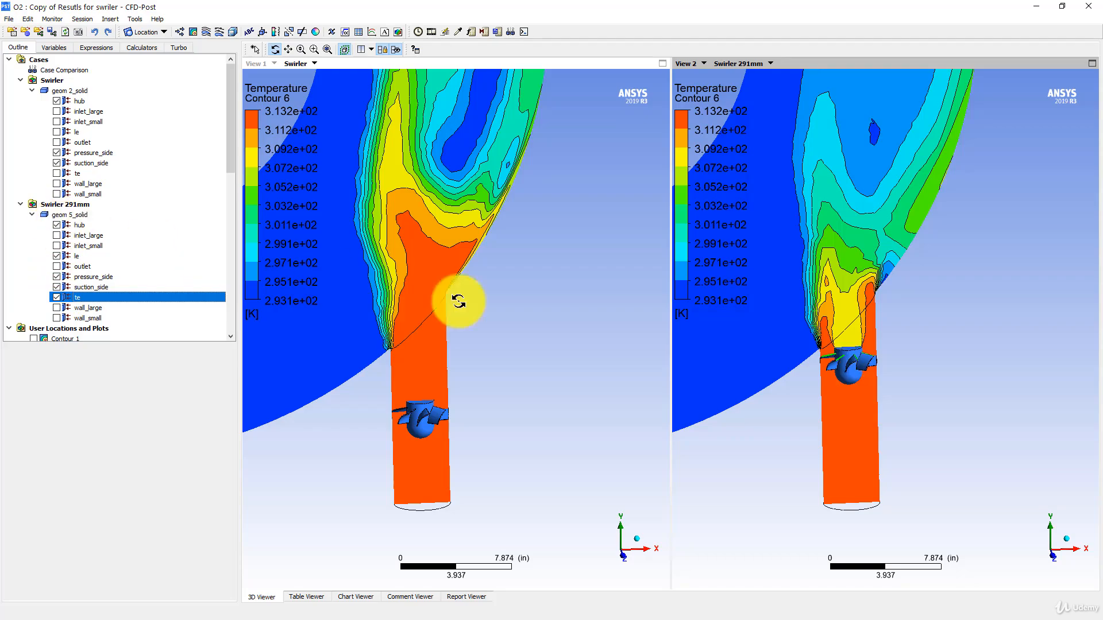
# Step: Examine the swirler positions and the temperature contours around them side by side in both cases
pyautogui.moveTo(795, 406); pyautogui.dragTo(603, 356)
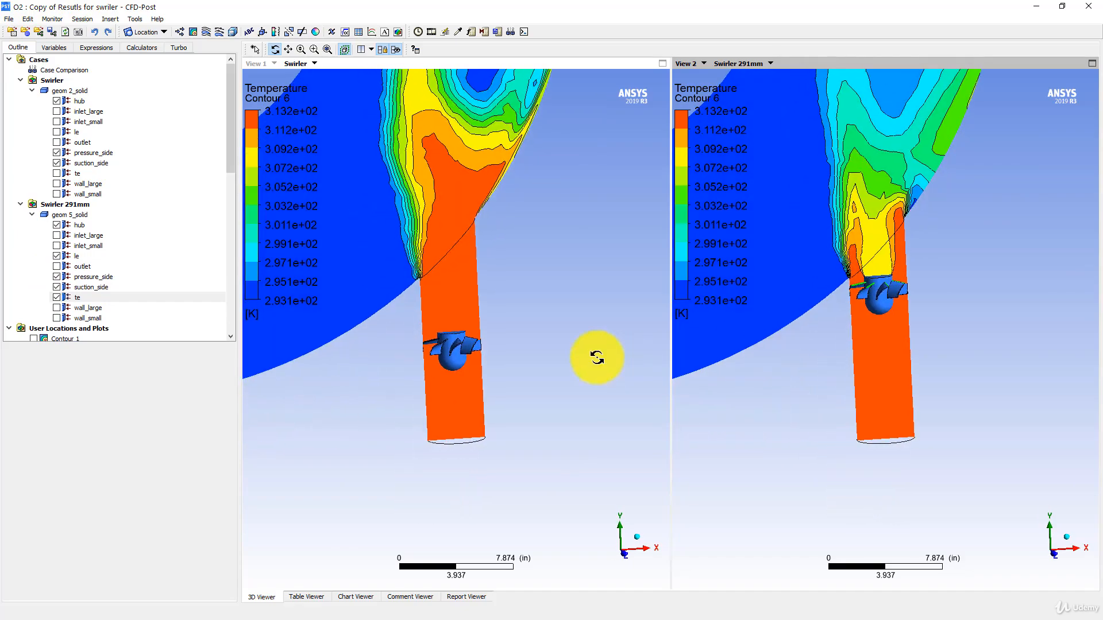
pyautogui.moveTo(480, 352)
pyautogui.mouseDown()
pyautogui.moveTo(467, 357)
pyautogui.moveTo(505, 365)
pyautogui.moveTo(483, 352)
pyautogui.mouseUp()
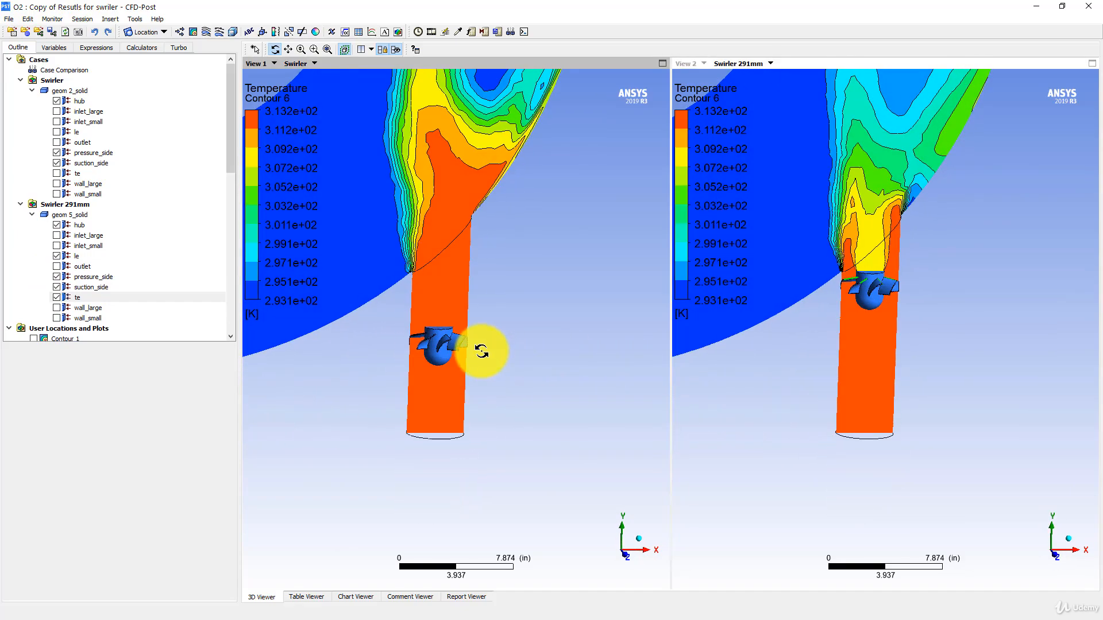
pyautogui.scroll(2, 827, 340)
pyautogui.moveTo(827, 340); pyautogui.dragTo(857, 289)
pyautogui.scroll(1, 817, 352)
pyautogui.moveTo(439, 320); pyautogui.dragTo(483, 399)
pyautogui.scroll(-3, 15, 239)
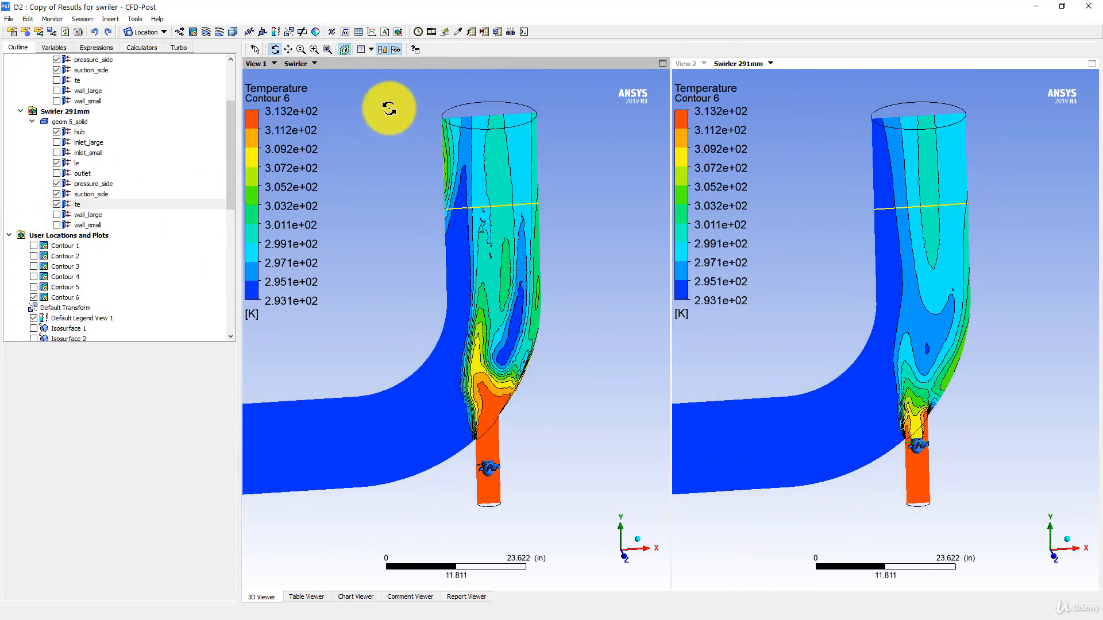
# Step: Change the Contour 6 variable to Pressure, apply it, and compare both cases near the swirler
pyautogui.doubleClick(66, 297)
pyautogui.click(78, 415)
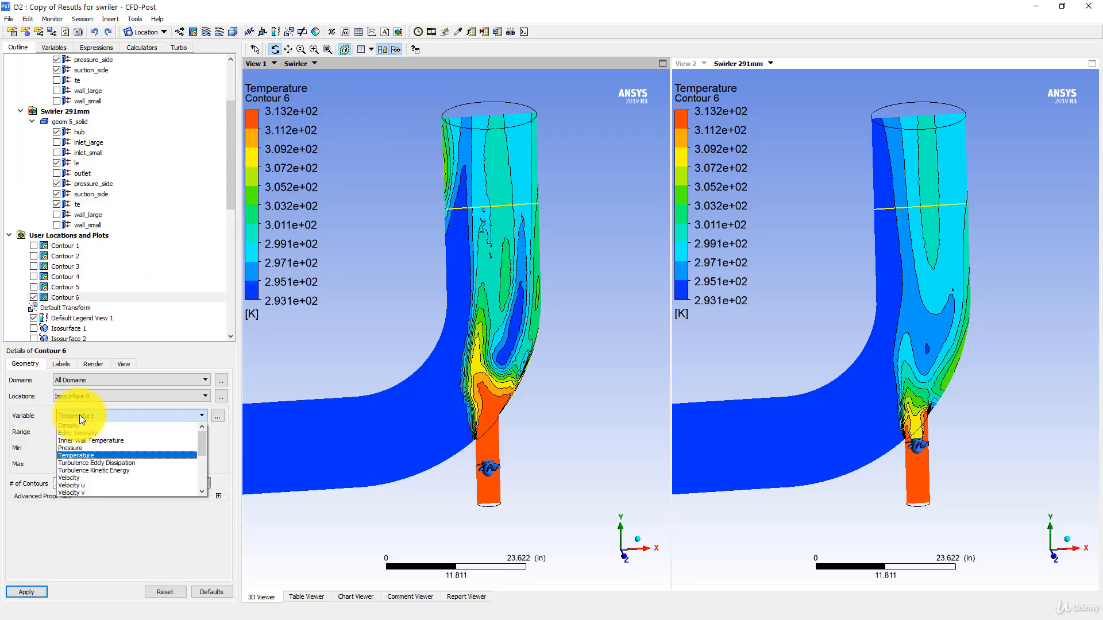
pyautogui.click(81, 443)
pyautogui.click(87, 415)
pyautogui.click(84, 446)
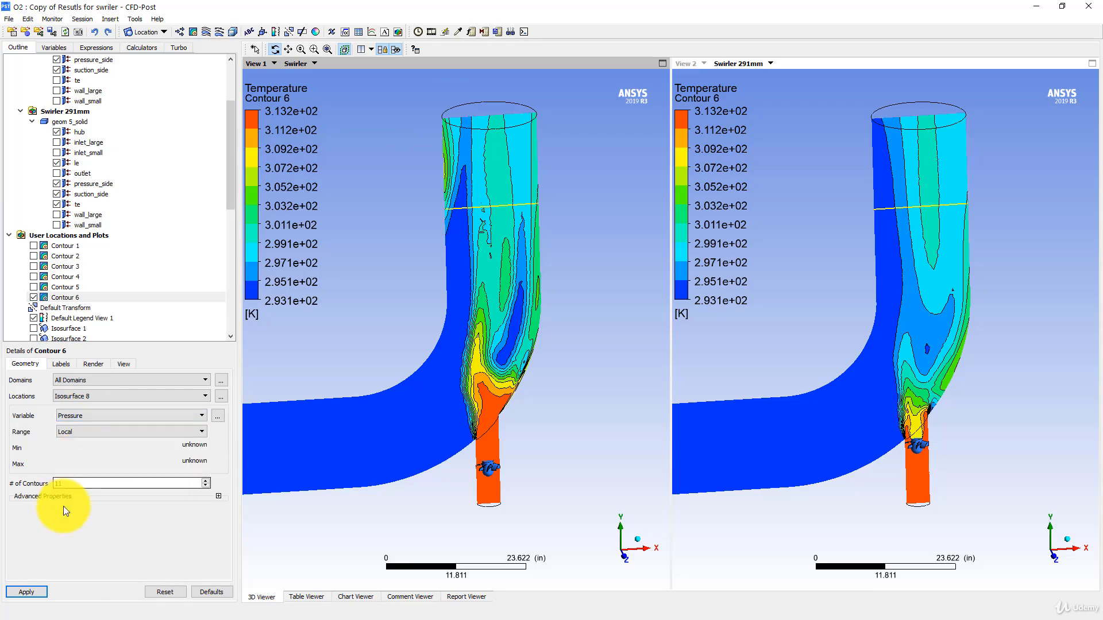
pyautogui.click(23, 592)
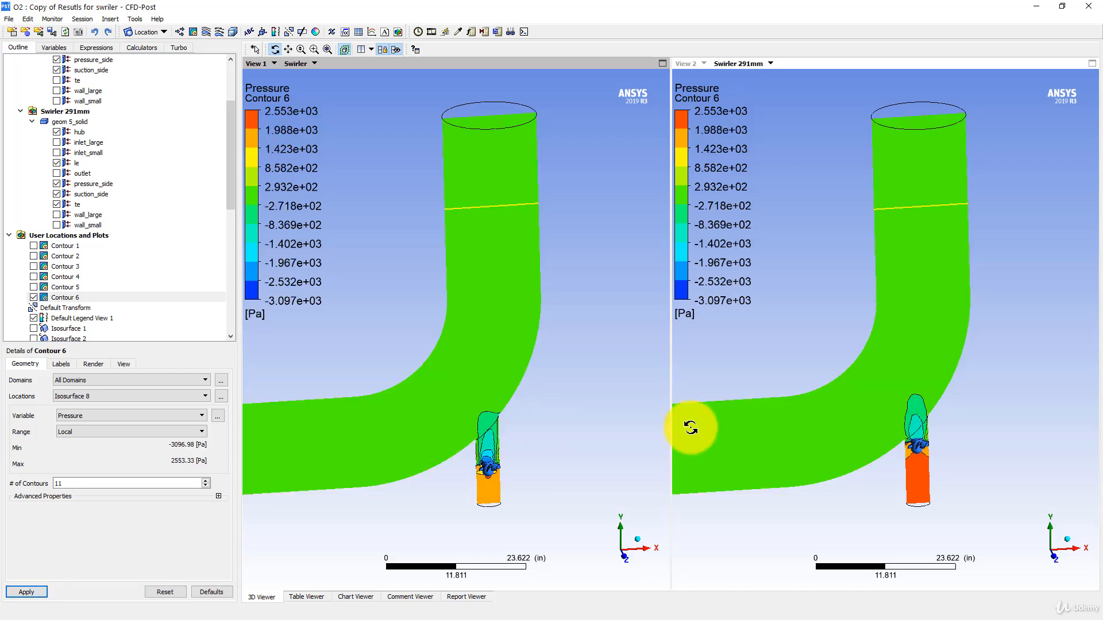
pyautogui.keyDown('ctrl'); pyautogui.moveTo(573, 446); pyautogui.dragTo(488, 396, button='middle'); pyautogui.keyUp('ctrl')
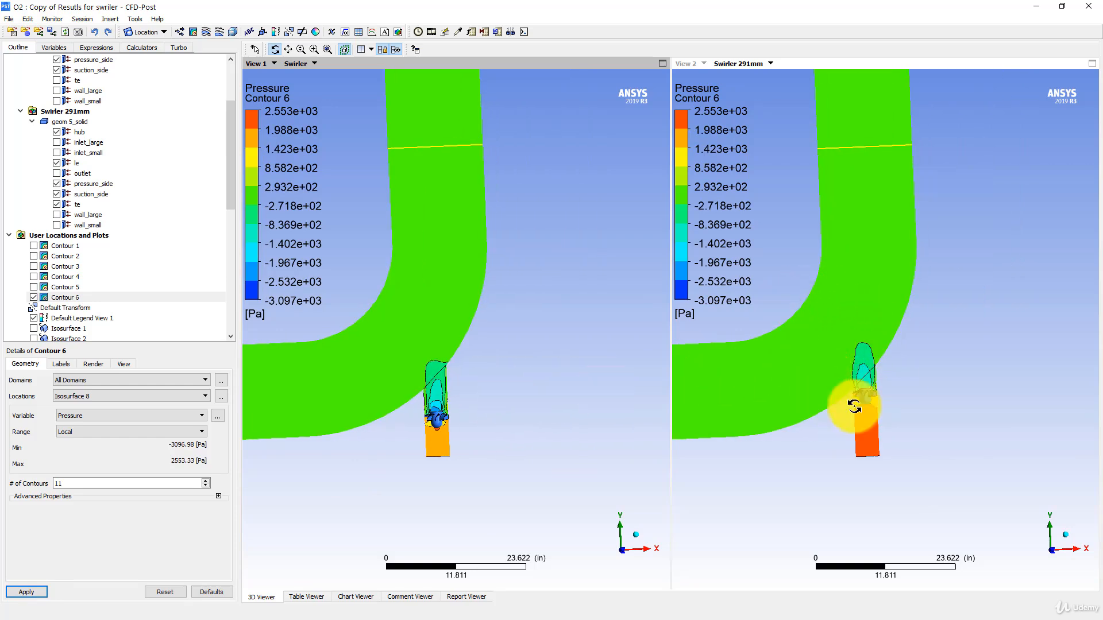
# Step: Change the Contour 6 variable to Velocity and apply it to both cases
pyautogui.moveTo(878, 382); pyautogui.dragTo(825, 357)
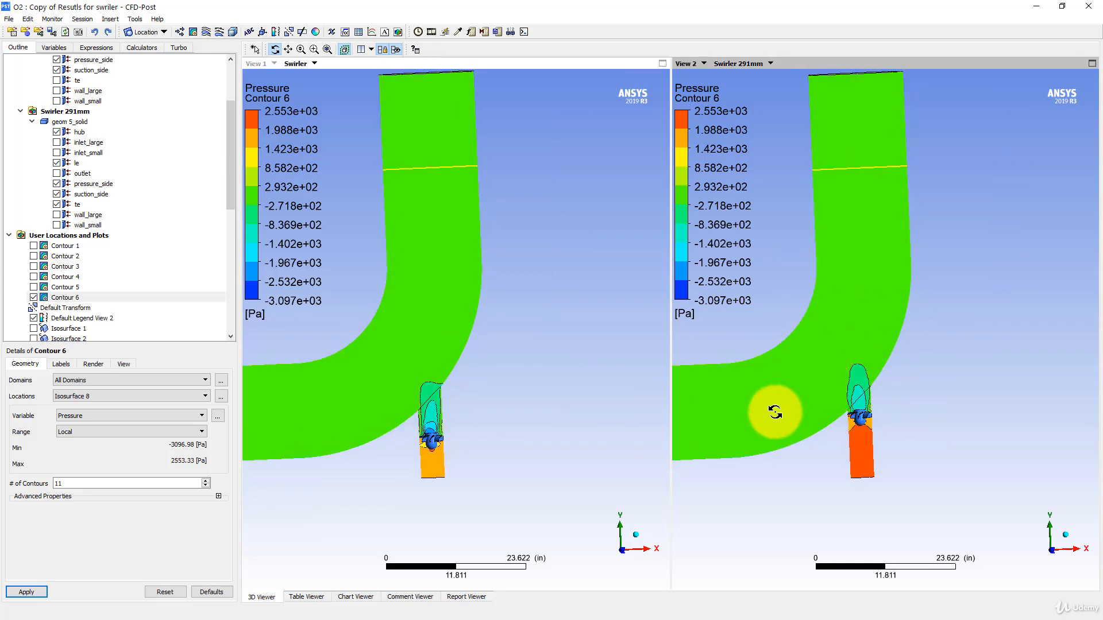
pyautogui.moveTo(875, 360); pyautogui.dragTo(881, 350, button='middle')
pyautogui.keyDown('ctrl'); pyautogui.moveTo(759, 360); pyautogui.dragTo(780, 343, button='middle'); pyautogui.keyUp('ctrl')
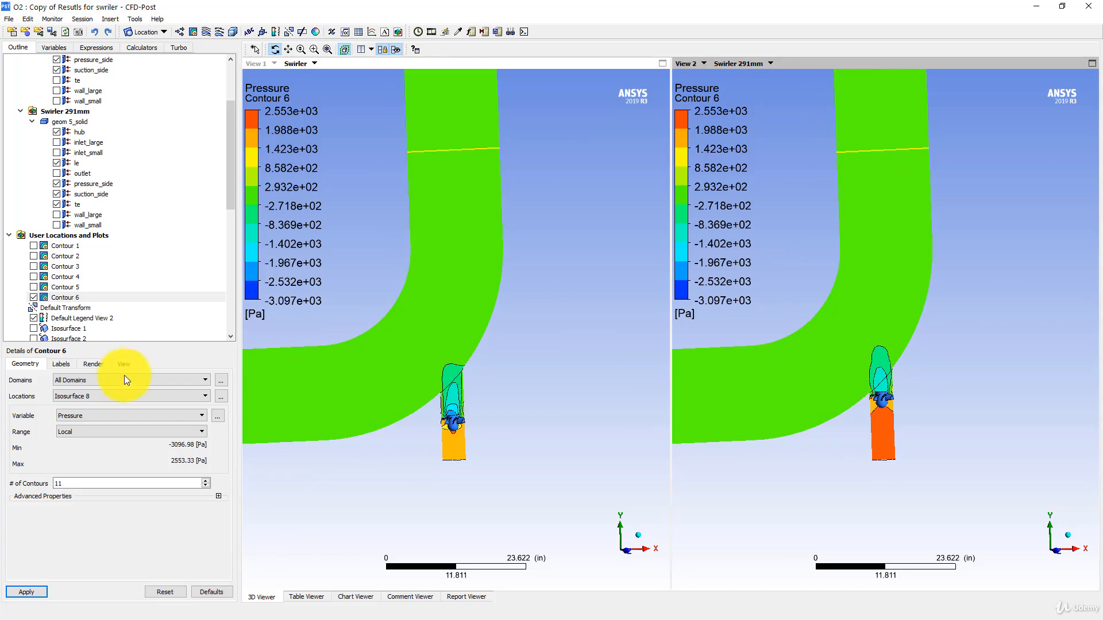
pyautogui.click(88, 415)
pyautogui.click(79, 478)
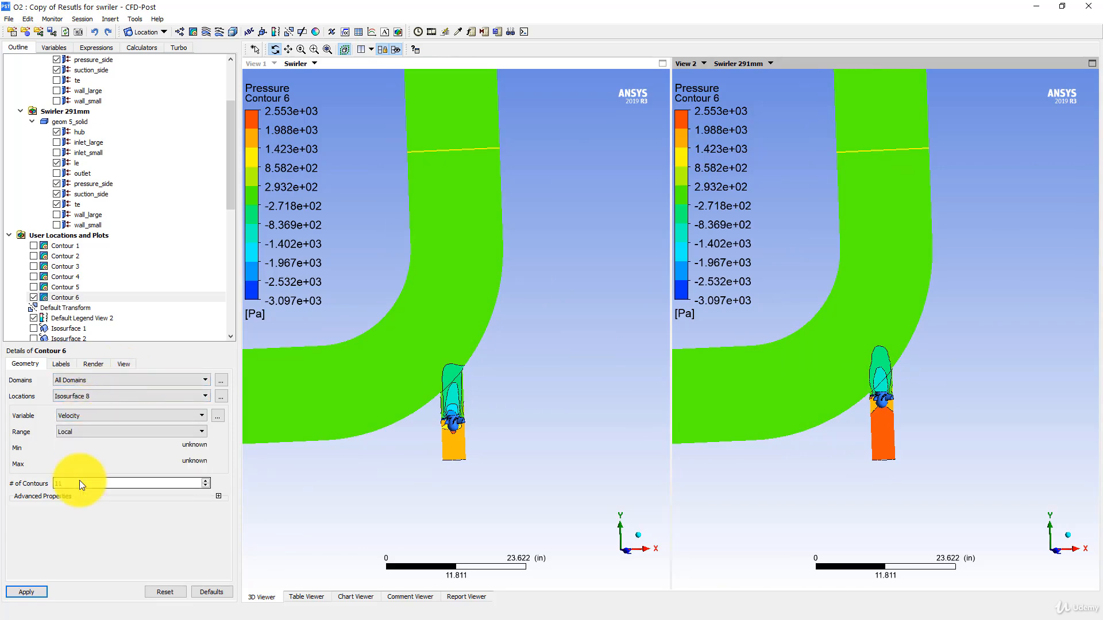
pyautogui.click(27, 592)
# Step: Compare the Contour 6 velocity distributions of the Swirler and Swirler 291mm cases around the swirler and the bend
pyautogui.click(450, 281)
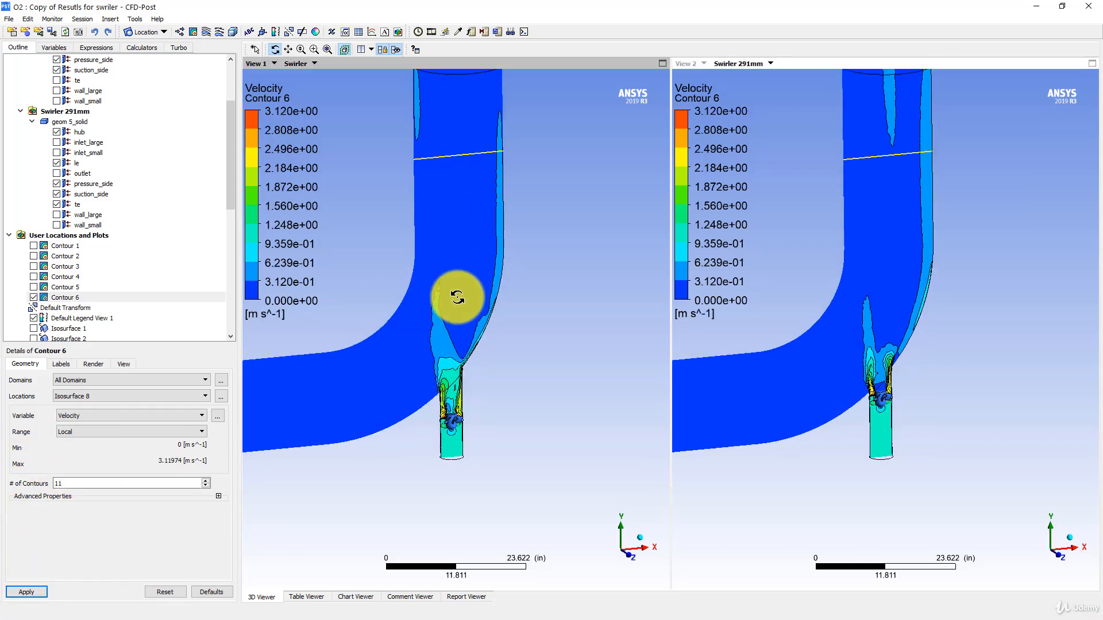
pyautogui.moveTo(450, 279); pyautogui.dragTo(439, 298)
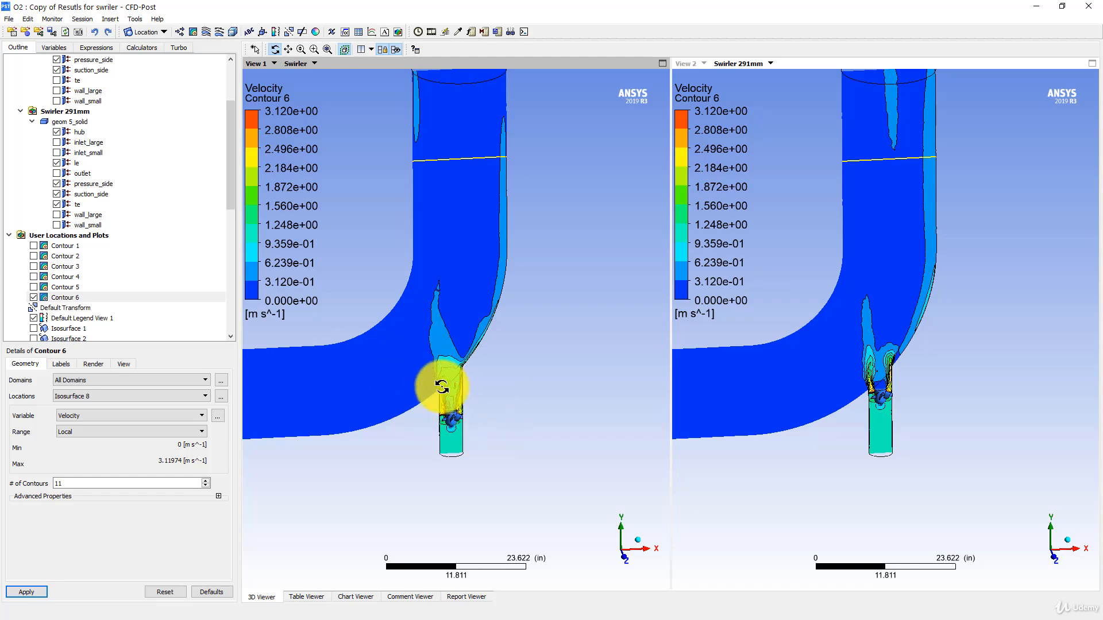
pyautogui.scroll(5, 456, 378)
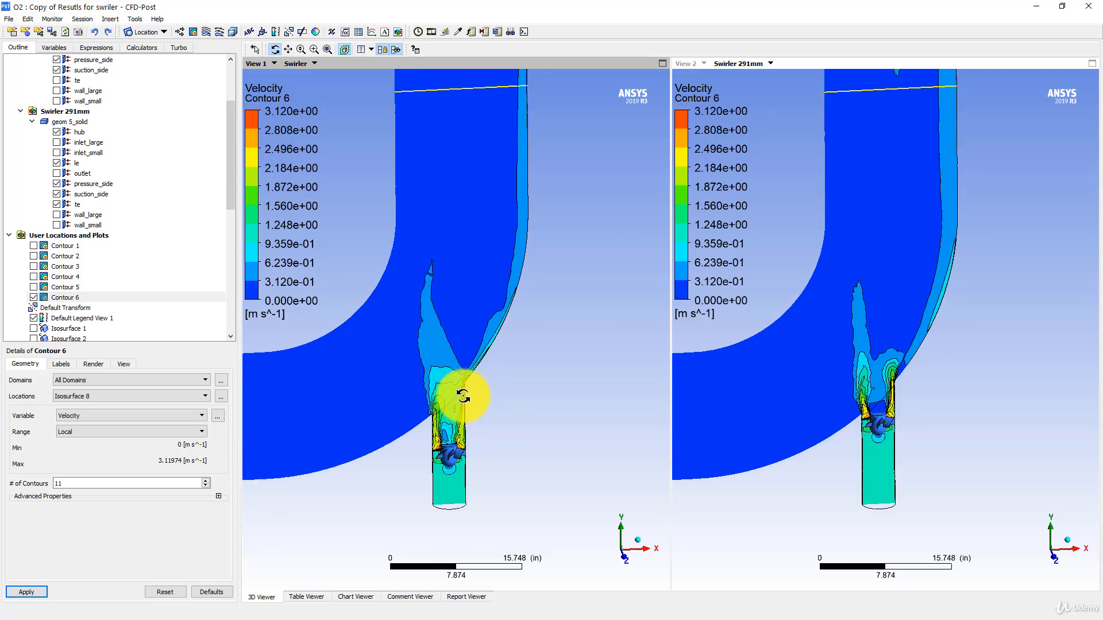
pyautogui.moveTo(472, 403); pyautogui.dragTo(450, 380, button='middle')
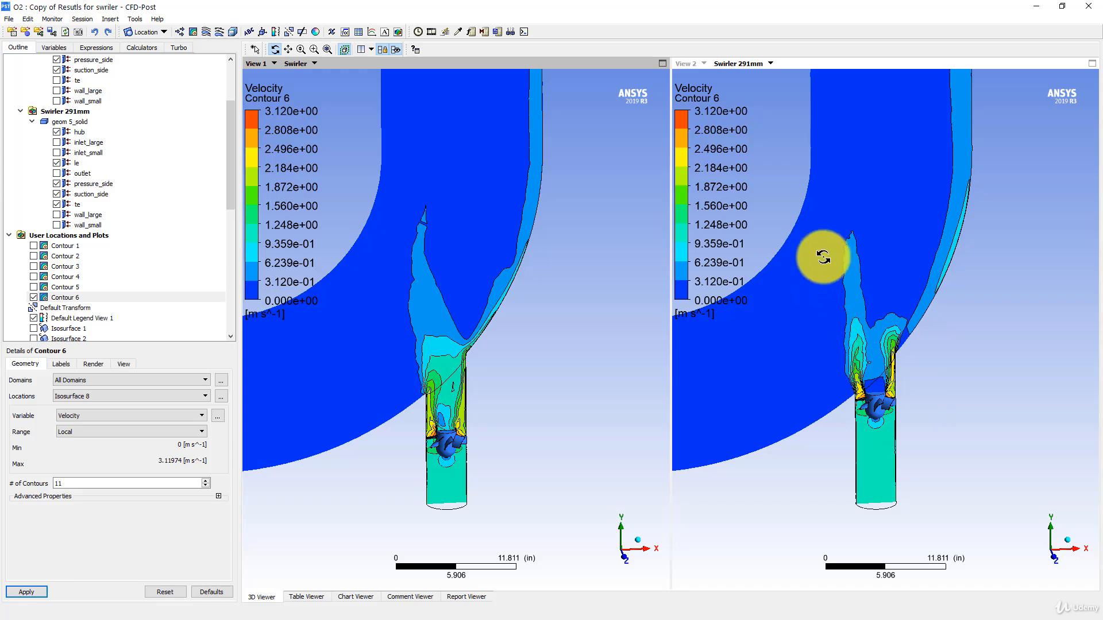
pyautogui.scroll(-3, 580, 359)
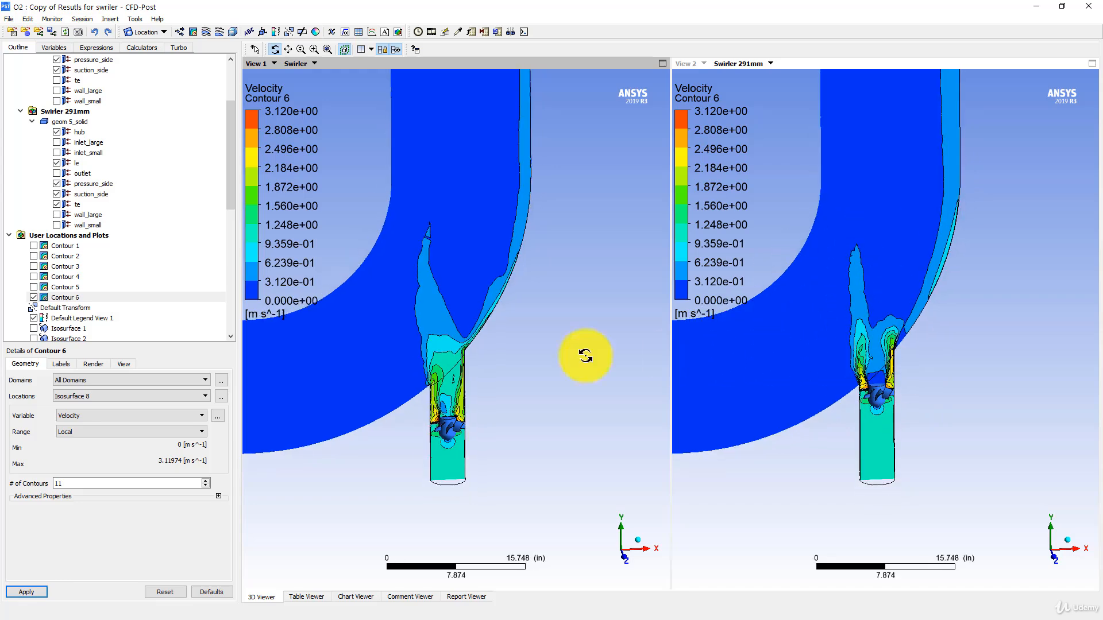
pyautogui.scroll(-5, 113, 218)
pyautogui.scroll(-4, 113, 221)
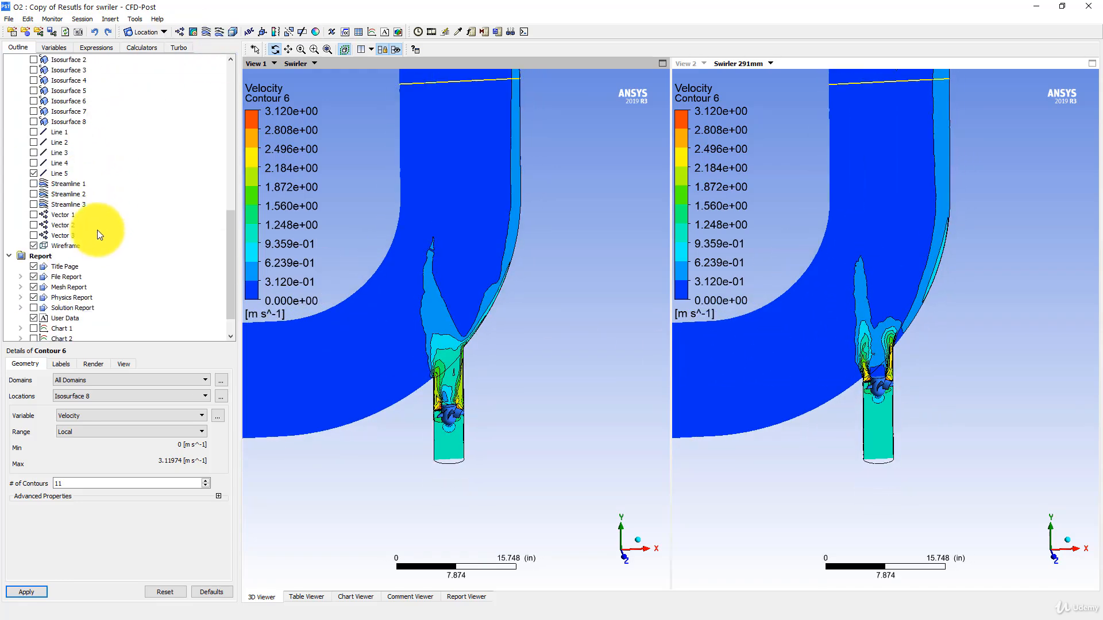
# Step: Open the definition of Line 5 and examine where the line crosses the outlet pipe in both cases
pyautogui.click(58, 172)
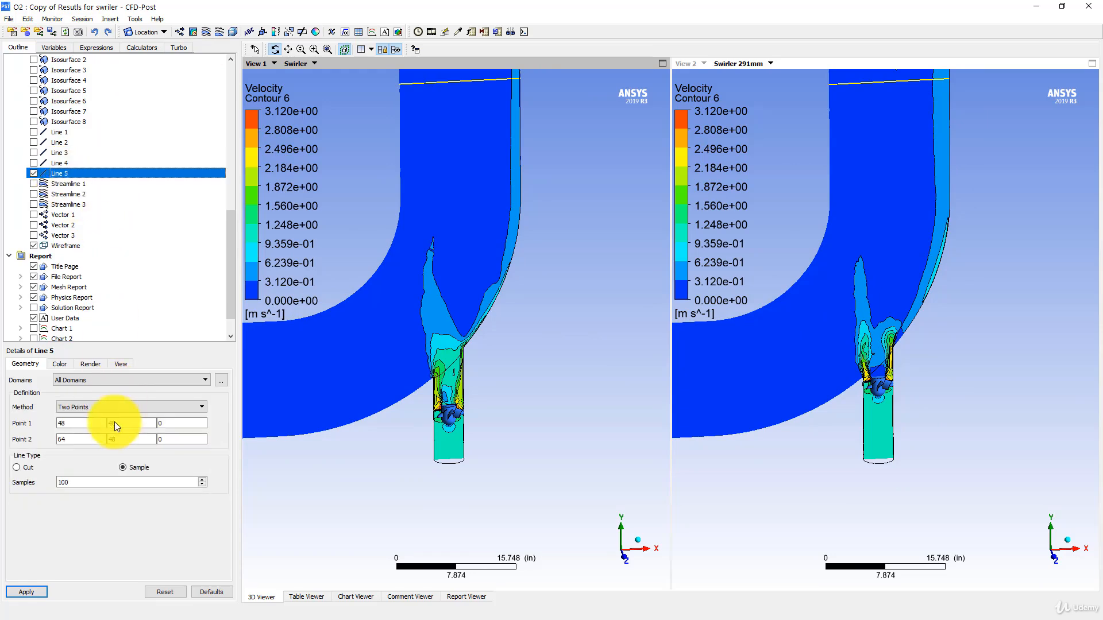
pyautogui.scroll(3, 500, 183)
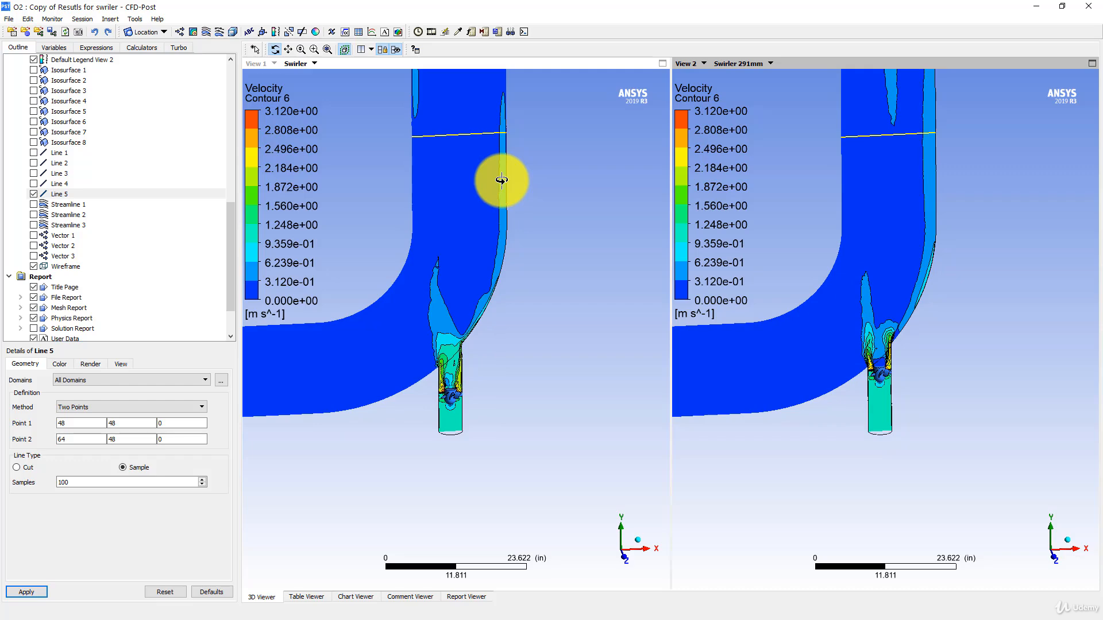
pyautogui.moveTo(485, 216); pyautogui.dragTo(450, 222, button='middle')
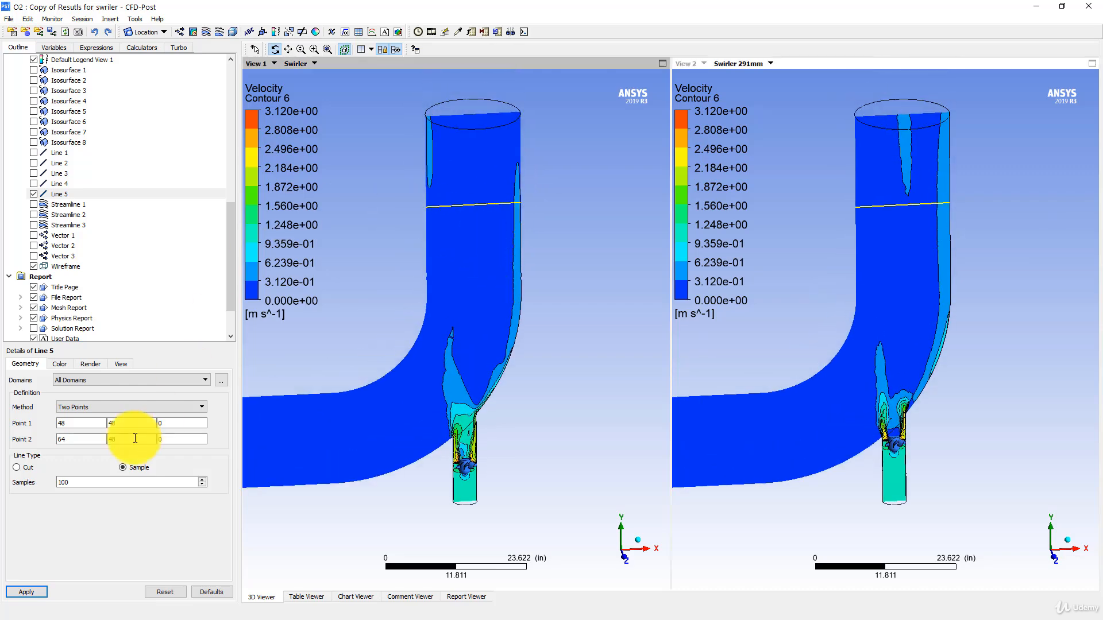
pyautogui.moveTo(514, 258); pyautogui.dragTo(426, 234)
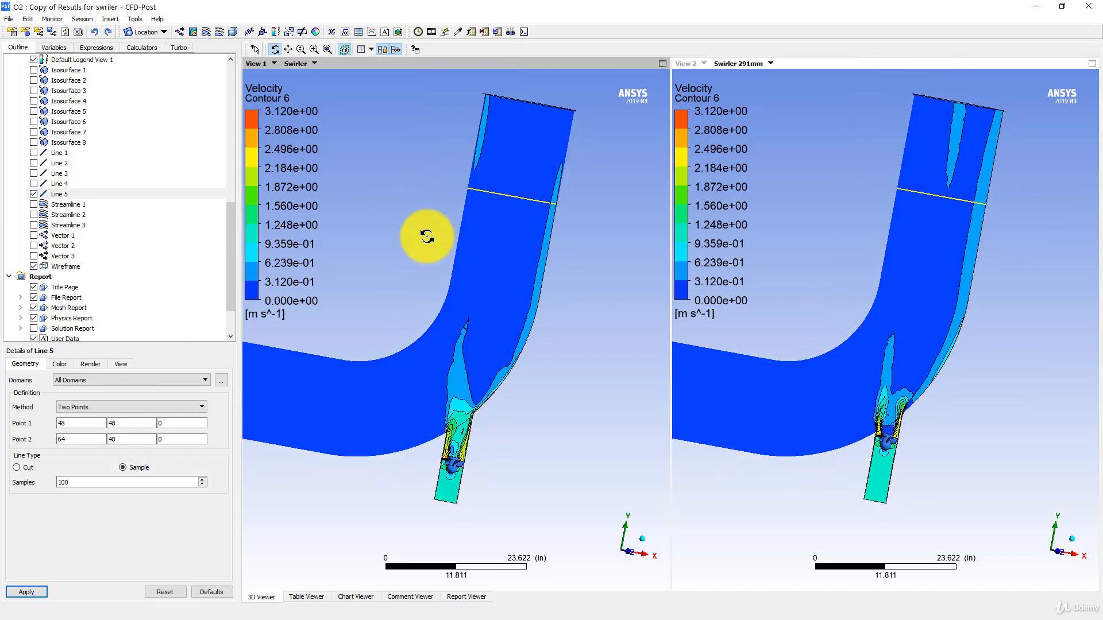
# Step: Open Chart 3, set its Y axis variable to Pressure, and apply the change
pyautogui.scroll(-2, 66, 316)
pyautogui.click(66, 317)
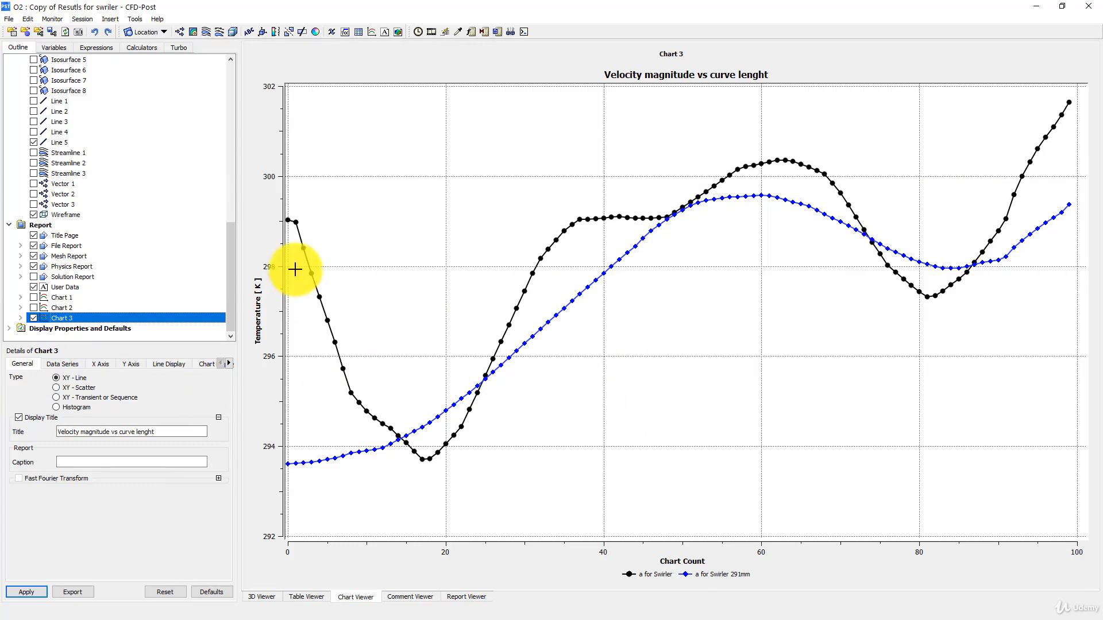
pyautogui.click(132, 363)
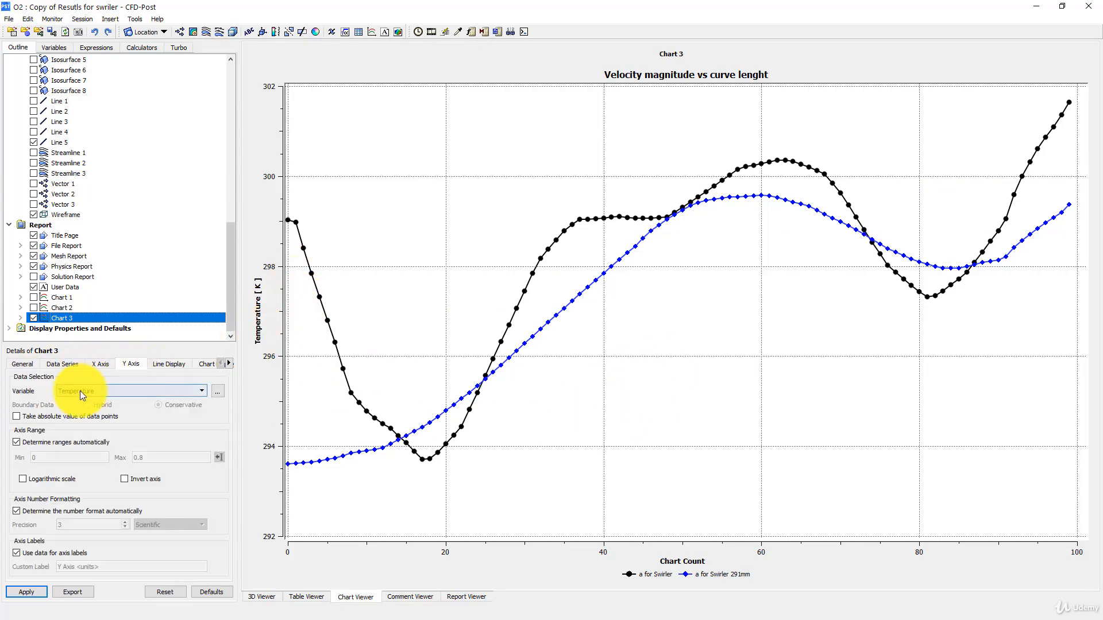
pyautogui.click(81, 391)
pyautogui.click(78, 422)
pyautogui.click(34, 596)
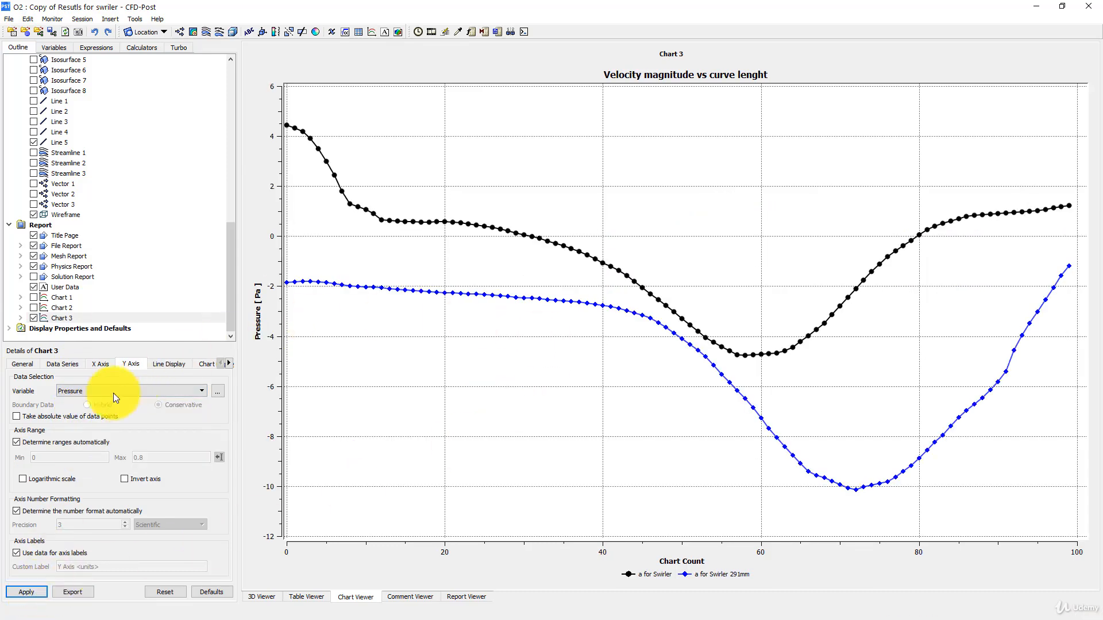
# Step: Set the Y axis variable of Chart 3 to Velocity and apply it
pyautogui.click(95, 392)
pyautogui.click(78, 449)
pyautogui.click(35, 595)
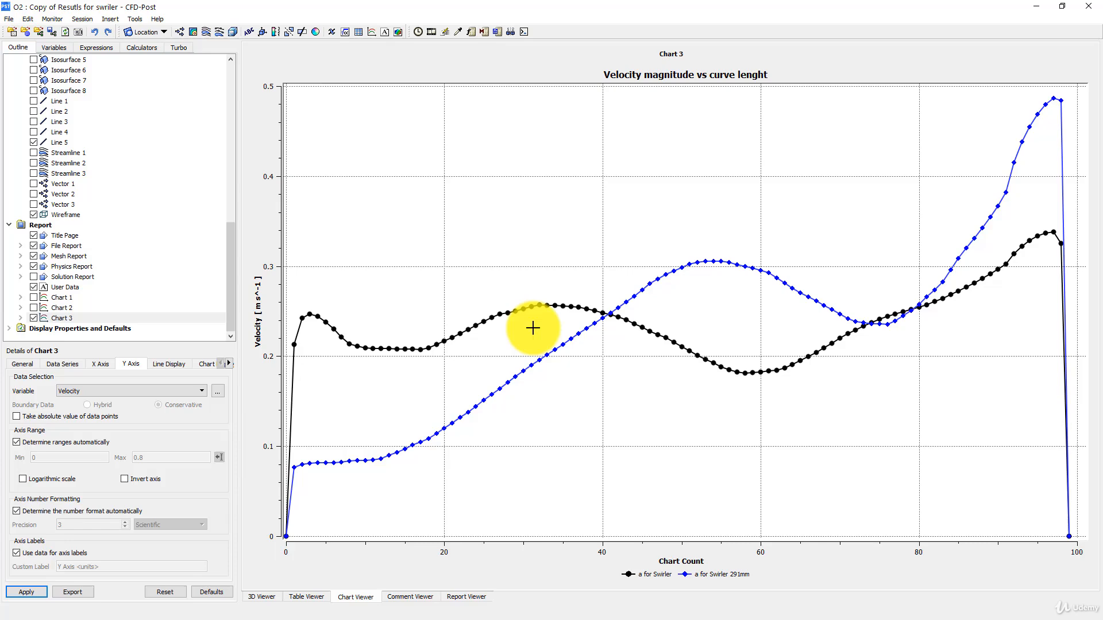
# Step: Return to the 3D view of both cases and change the Contour 6 variable to Temperature
pyautogui.click(261, 597)
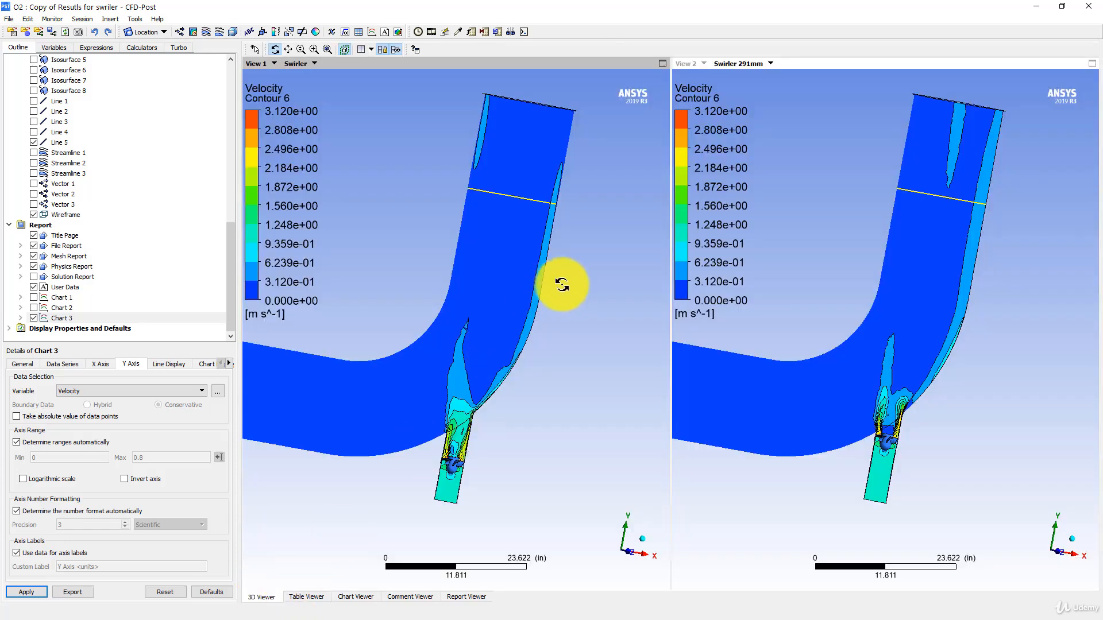
pyautogui.moveTo(561, 285); pyautogui.dragTo(508, 293)
pyautogui.scroll(3, 59, 161)
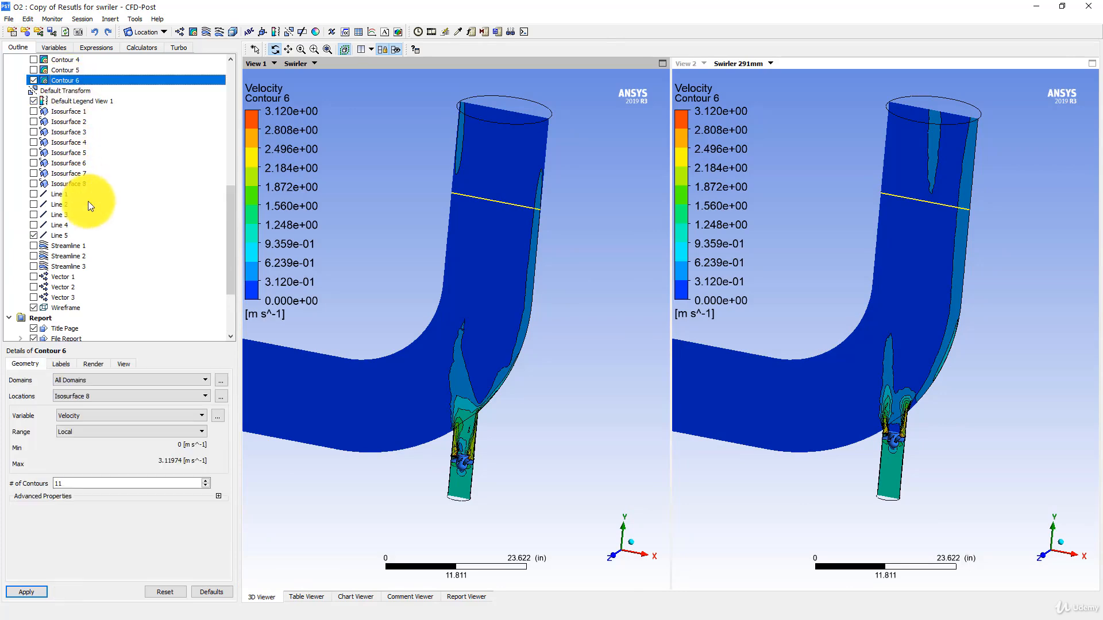
pyautogui.click(80, 415)
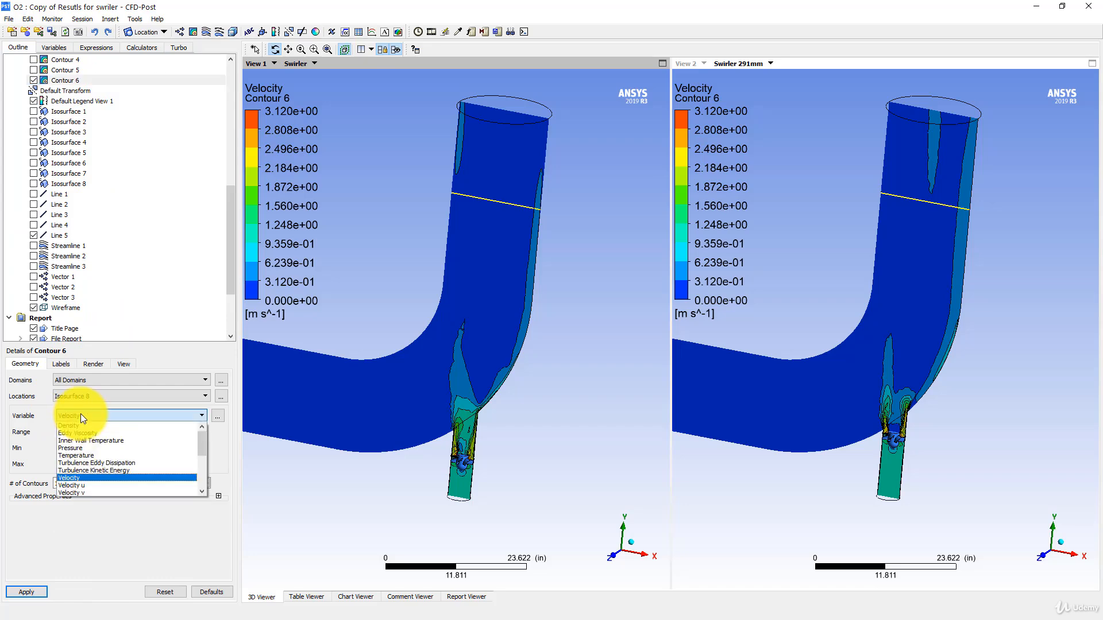
pyautogui.click(82, 451)
pyautogui.click(26, 591)
# Step: Compare the Contour 6 temperature distributions of both cases in the outlet pipe and around the swirlers
pyautogui.moveTo(509, 225); pyautogui.dragTo(532, 210)
pyautogui.moveTo(894, 235); pyautogui.dragTo(879, 246)
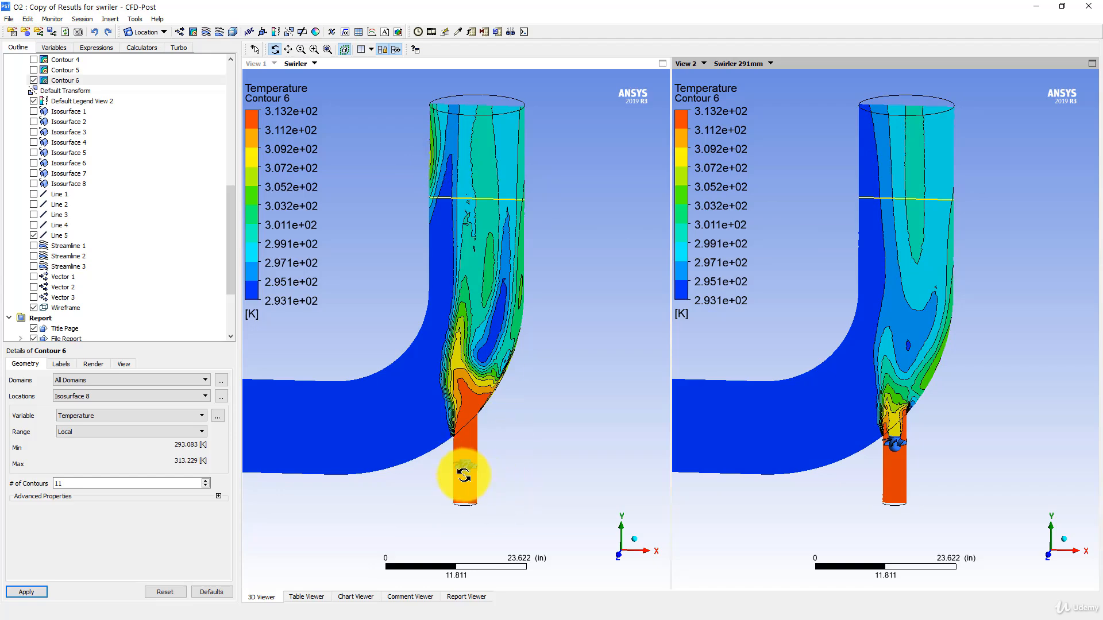
pyautogui.moveTo(475, 463); pyautogui.dragTo(510, 340)
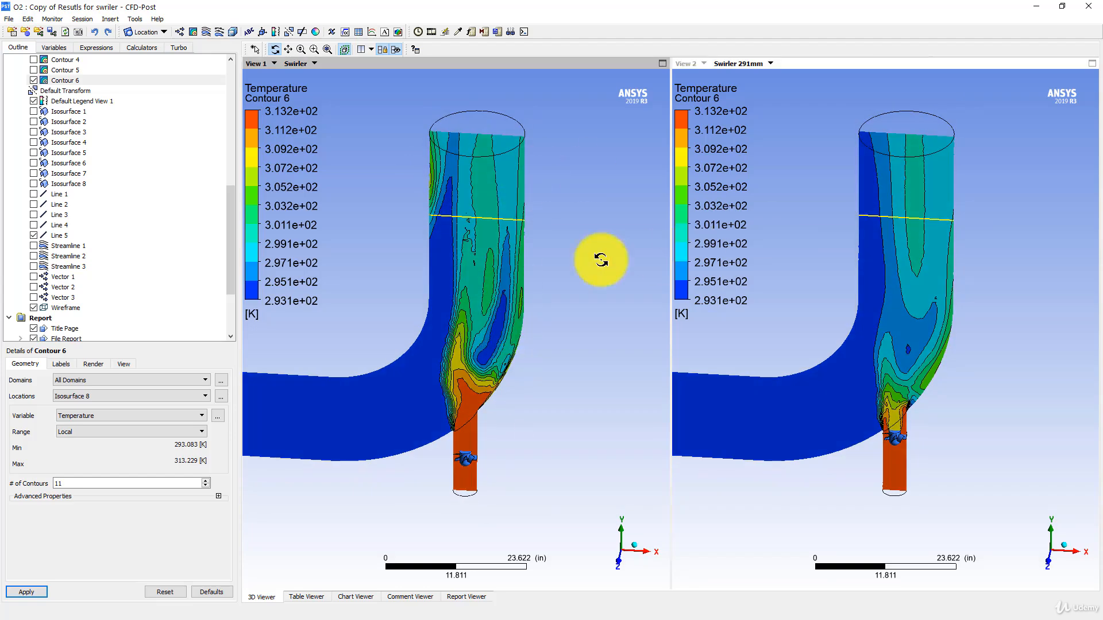
pyautogui.click(206, 33)
pyautogui.click(222, 82)
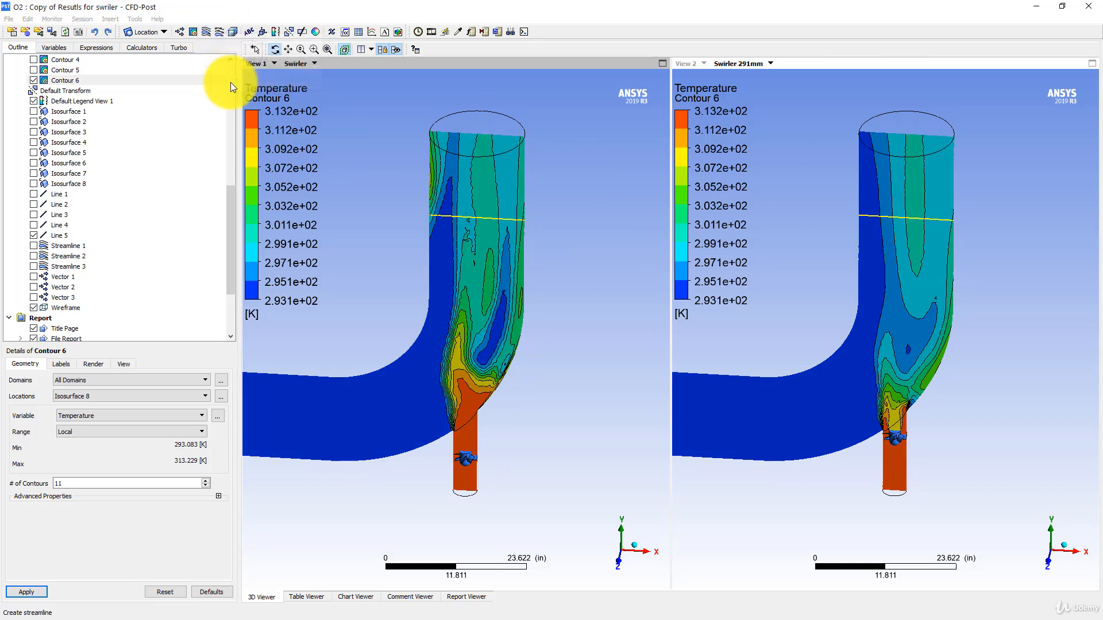
pyautogui.click(101, 423)
pyautogui.click(101, 422)
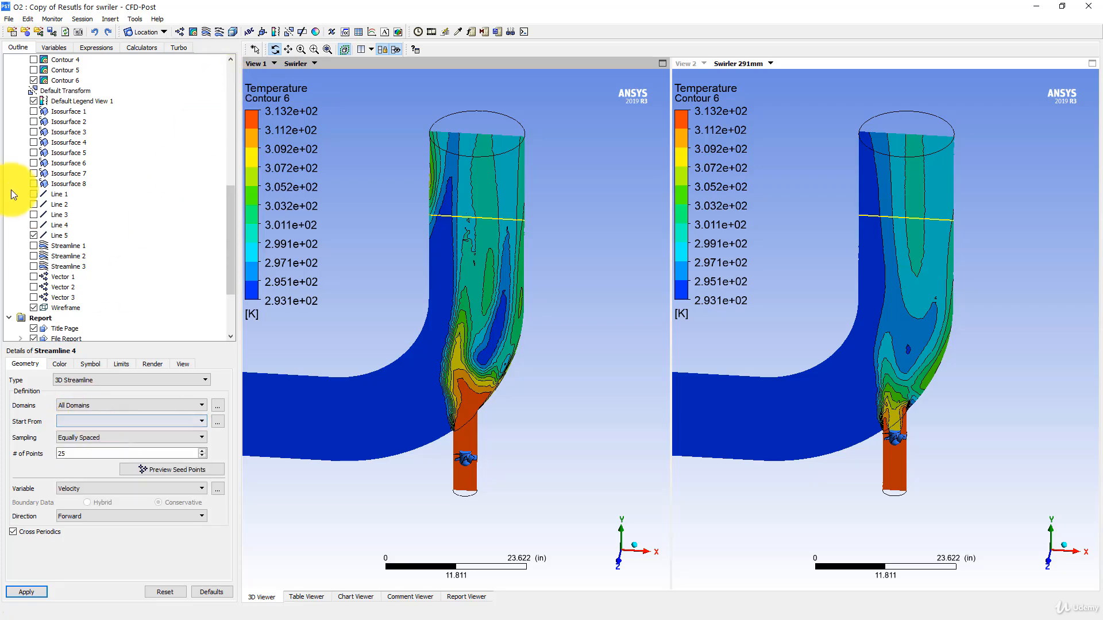
# Step: Show Streamline 3 in place of Contour 6 and compare the velocity streamlines of both cases through the elbow
pyautogui.click(33, 267)
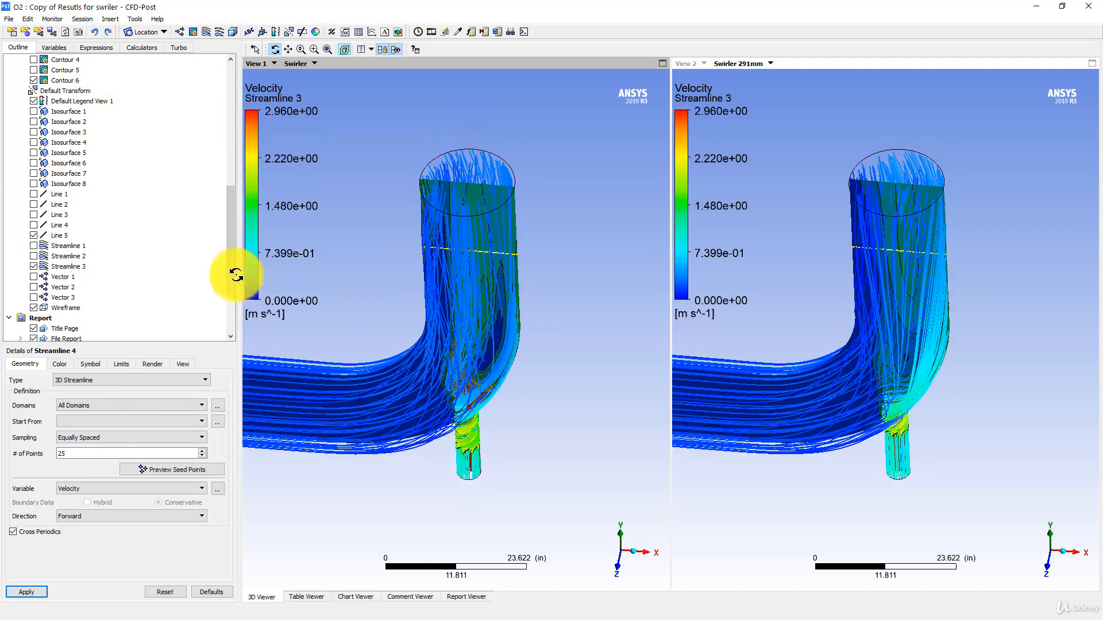
pyautogui.scroll(4, 33, 195)
pyautogui.moveTo(454, 231); pyautogui.dragTo(484, 258)
pyautogui.scroll(4, 482, 270)
pyautogui.moveTo(729, 273); pyautogui.dragTo(904, 257)
pyautogui.scroll(-6, 878, 357)
pyautogui.keyDown('ctrl'); pyautogui.moveTo(904, 257); pyautogui.dragTo(865, 364, button='middle'); pyautogui.keyUp('ctrl')
pyautogui.moveTo(866, 364); pyautogui.dragTo(866, 424)
pyautogui.scroll(4, 865, 419)
pyautogui.scroll(1, 866, 405)
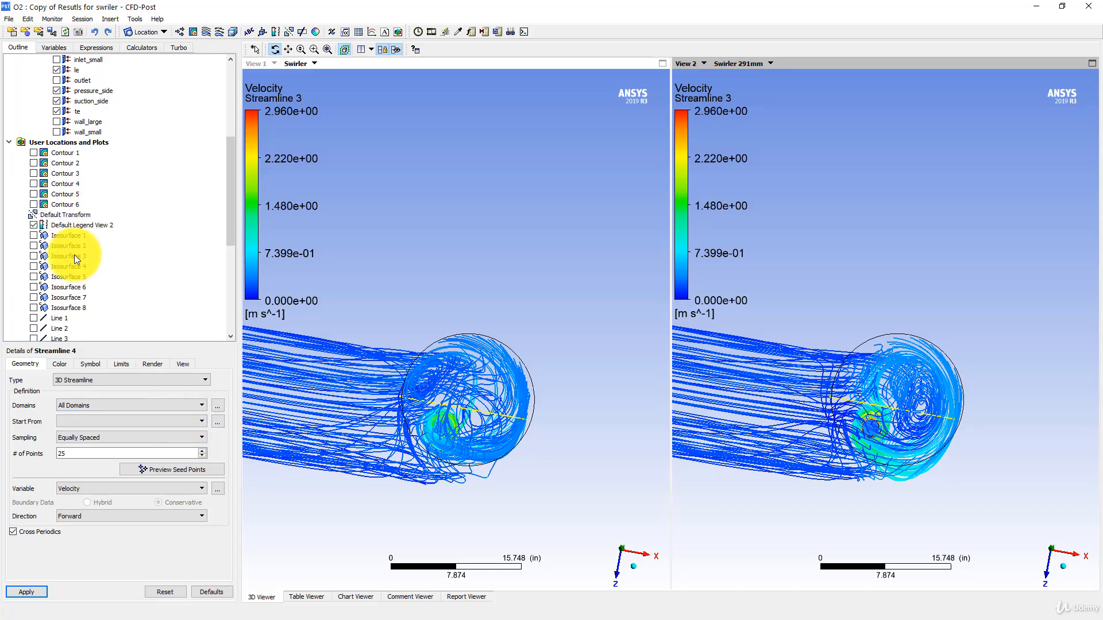
# Step: Remove inlet_large from the Streamline 3 start locations of both cases, keeping only inlet_small, and apply it
pyautogui.scroll(-3, 84, 284)
pyautogui.click(70, 297)
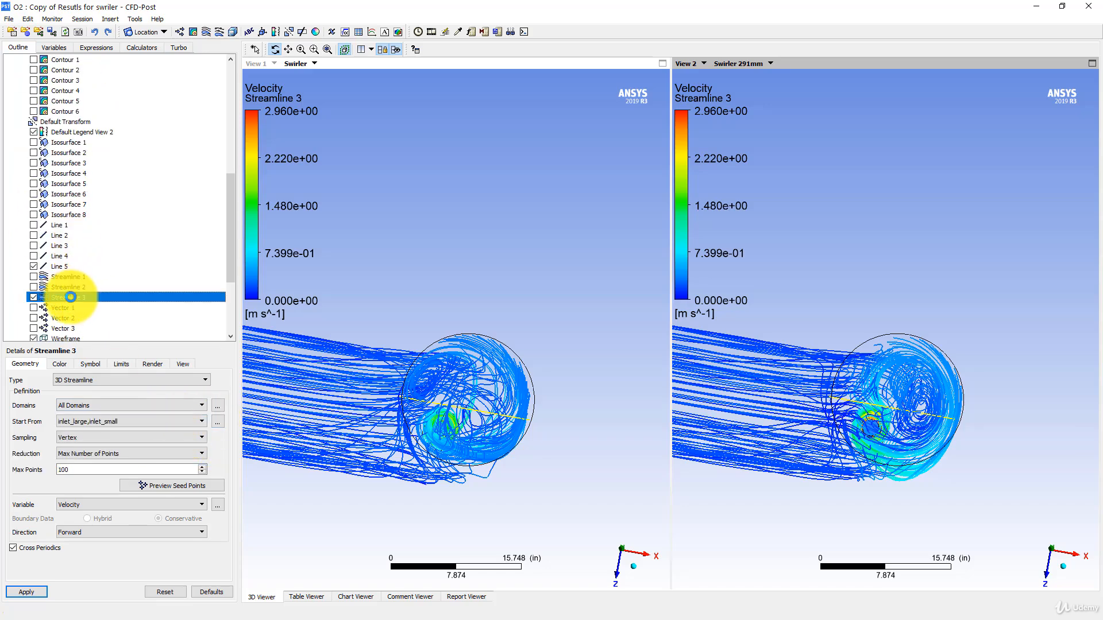
pyautogui.click(216, 422)
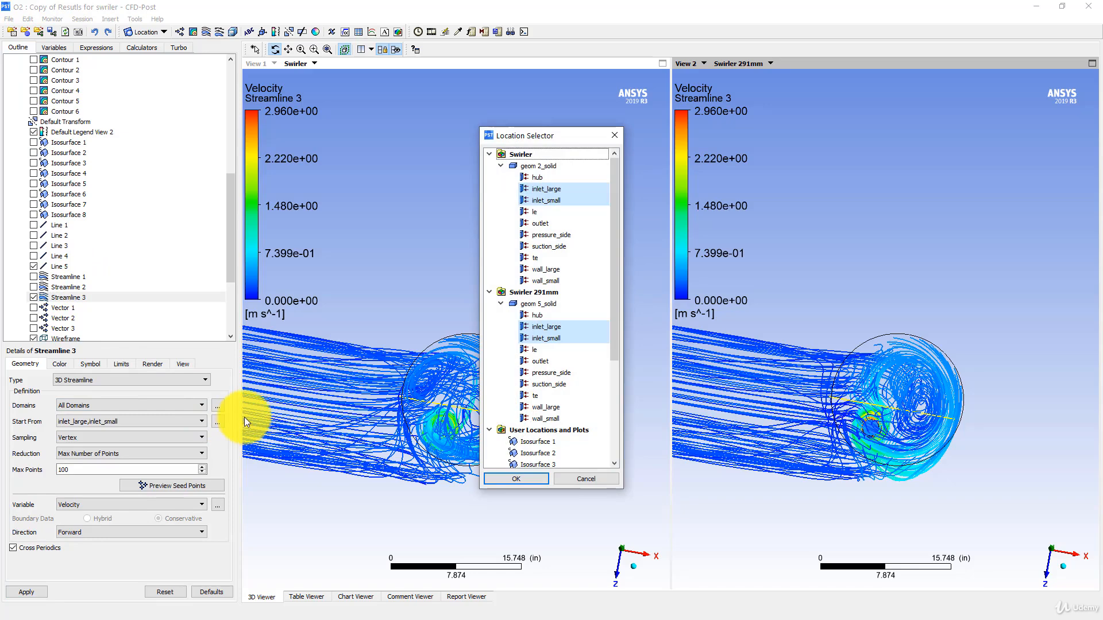
pyautogui.keyDown('ctrl'); pyautogui.click(552, 191); pyautogui.keyUp('ctrl')
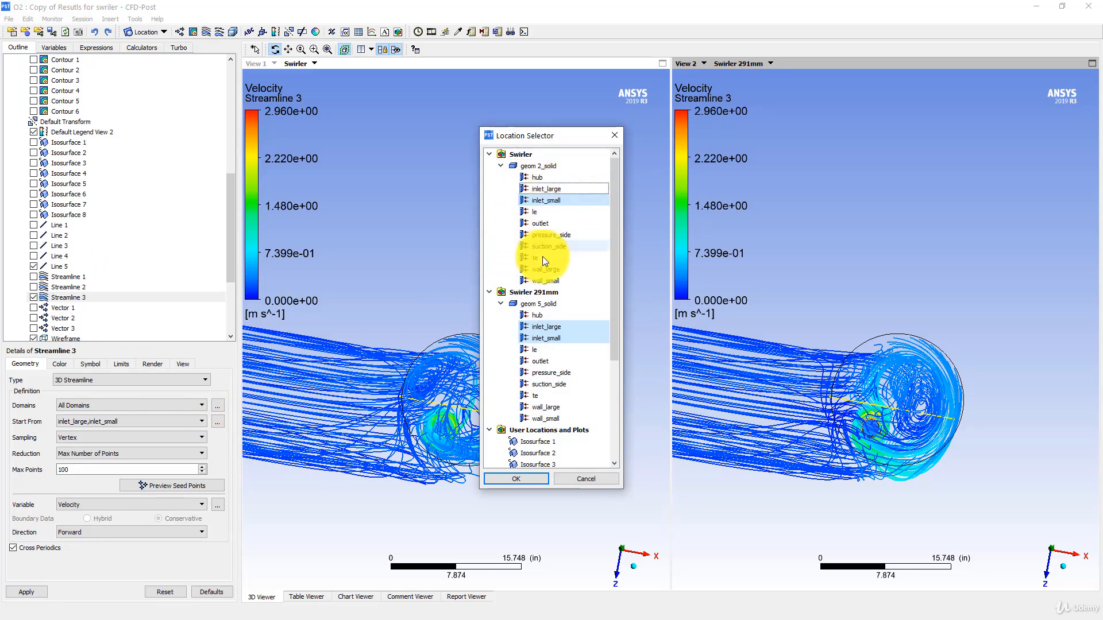
pyautogui.keyDown('ctrl'); pyautogui.click(546, 326); pyautogui.keyUp('ctrl')
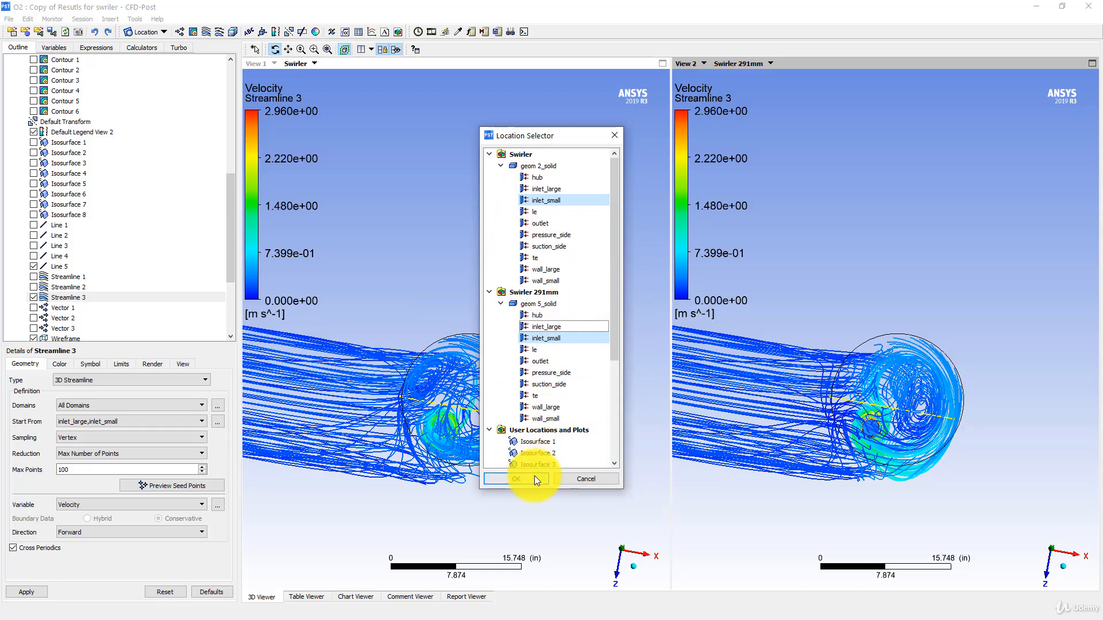
pyautogui.click(516, 478)
pyautogui.click(39, 592)
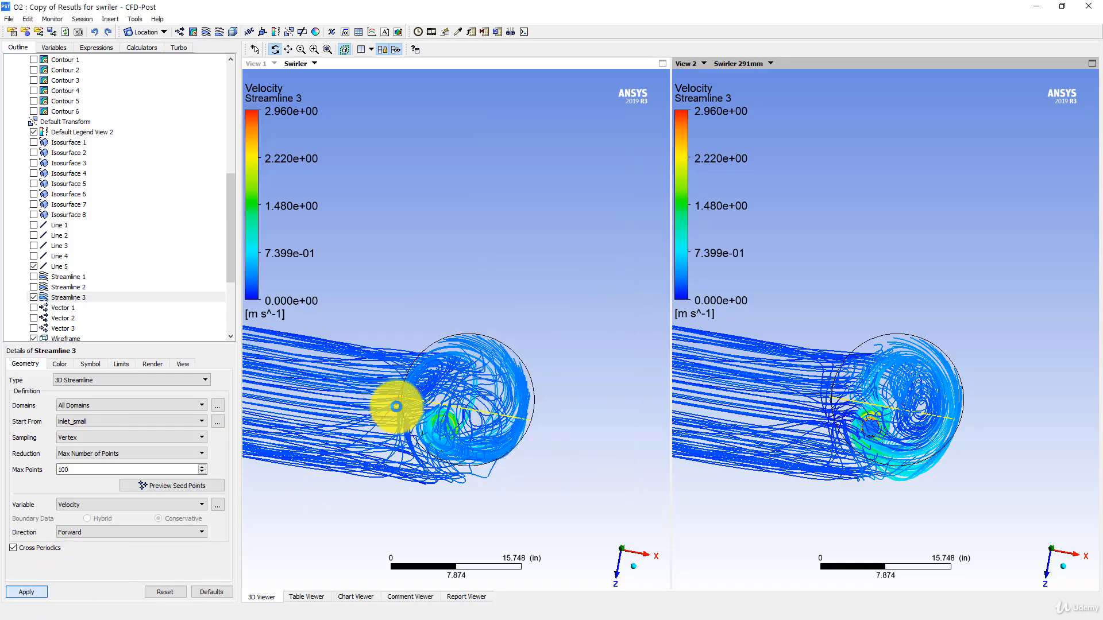
# Step: Compare the inlet_small streamlines of the Swirler and Swirler 291mm cases from the small inlet up to the outlet
pyautogui.moveTo(403, 406); pyautogui.dragTo(453, 430)
pyautogui.keyDown('ctrl'); pyautogui.moveTo(453, 423); pyautogui.dragTo(452, 448, button='middle'); pyautogui.keyUp('ctrl')
pyautogui.scroll(1, 889, 405)
pyautogui.moveTo(896, 388); pyautogui.dragTo(722, 460)
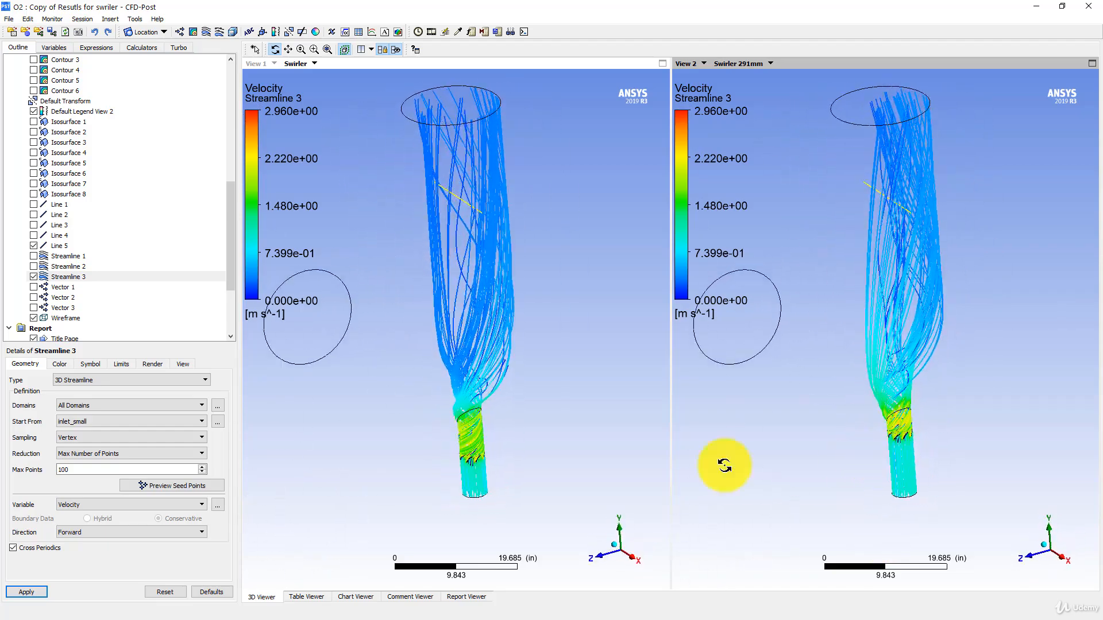
pyautogui.moveTo(505, 446); pyautogui.dragTo(453, 464)
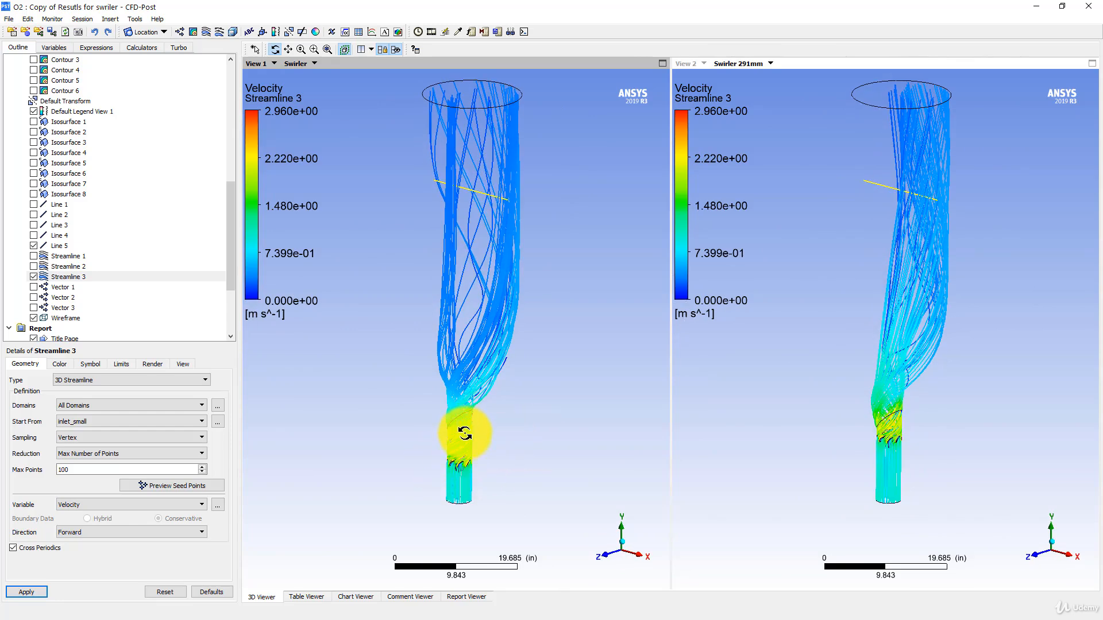
pyautogui.scroll(-7, 468, 440)
pyautogui.scroll(3, 475, 441)
pyautogui.scroll(3, 479, 441)
pyautogui.moveTo(433, 357)
pyautogui.mouseDown()
pyautogui.moveTo(413, 386)
pyautogui.moveTo(433, 352)
pyautogui.moveTo(413, 419)
pyautogui.moveTo(441, 424)
pyautogui.moveTo(446, 374)
pyautogui.moveTo(438, 419)
pyautogui.moveTo(424, 373)
pyautogui.mouseUp()
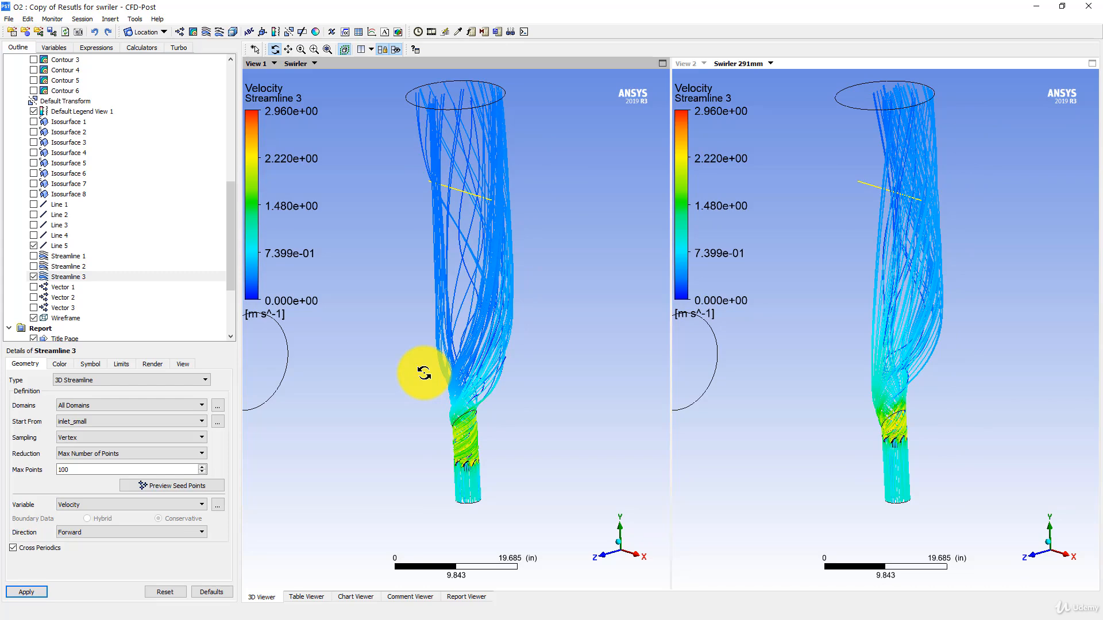
pyautogui.moveTo(424, 374); pyautogui.dragTo(504, 458)
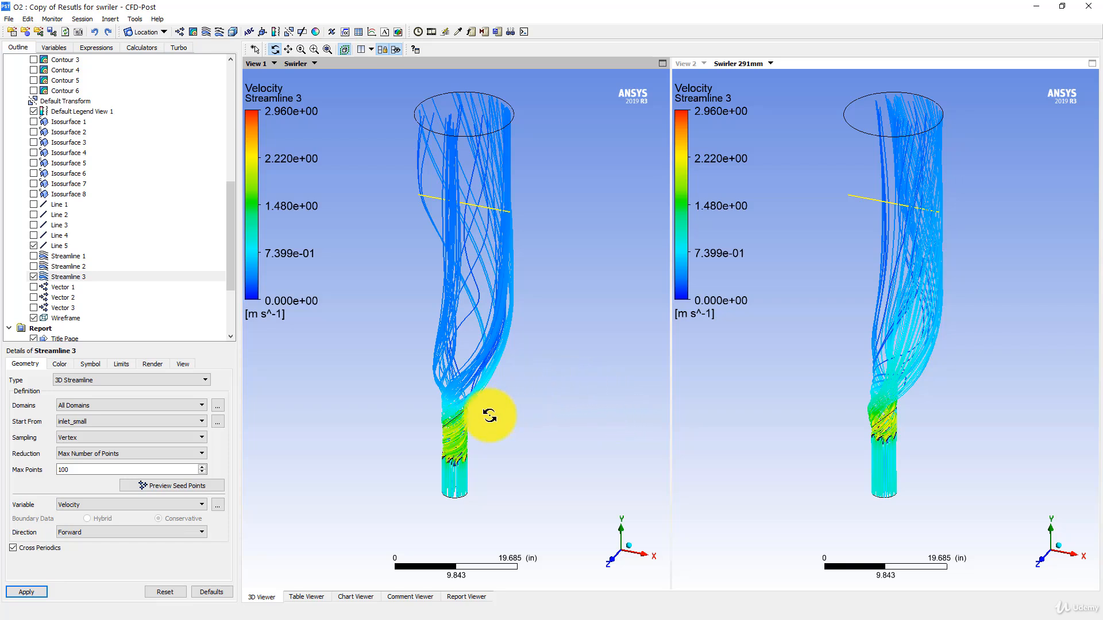
# Step: Examine the swirling inlet_small streamlines around the swirler blades up close in both cases
pyautogui.moveTo(429, 439); pyautogui.dragTo(474, 447)
pyautogui.scroll(5, 474, 447)
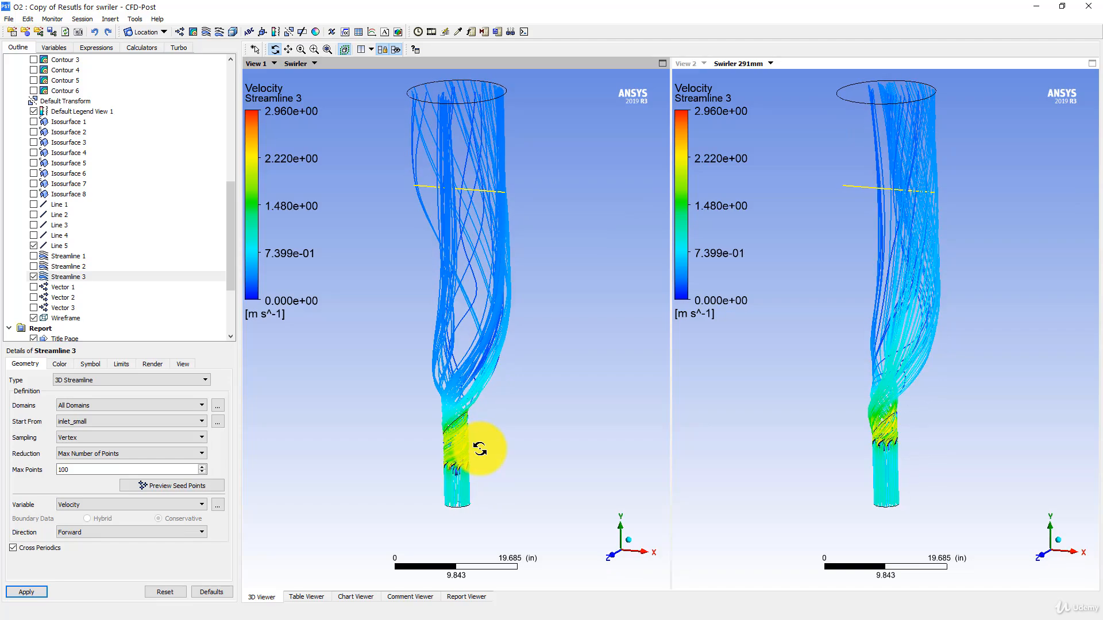
pyautogui.moveTo(451, 474); pyautogui.dragTo(521, 463)
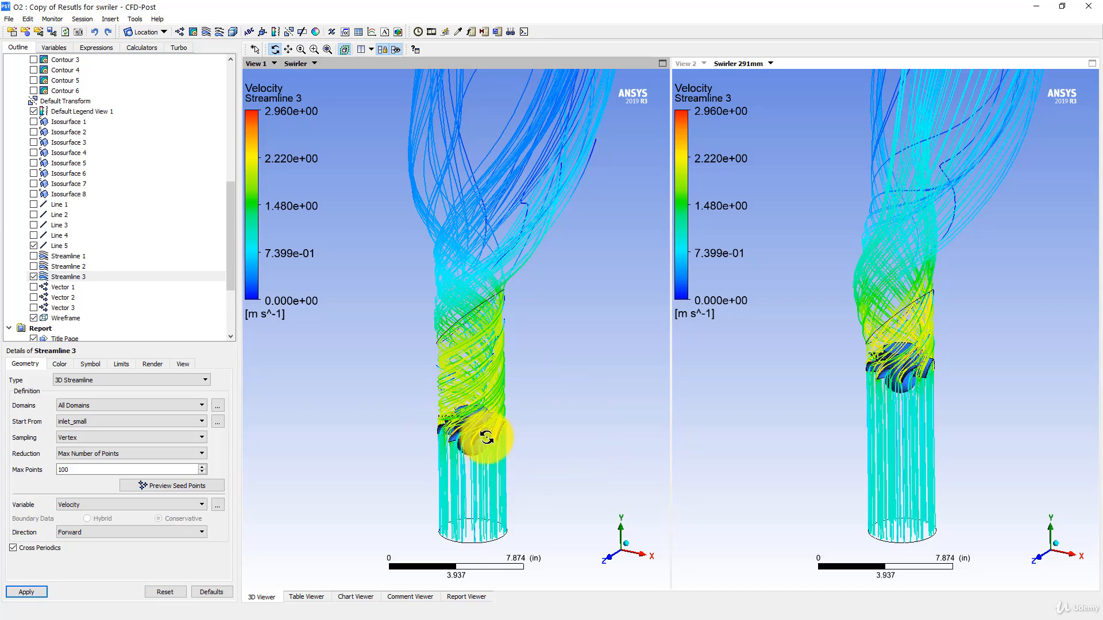
pyautogui.moveTo(413, 445)
pyautogui.mouseDown()
pyautogui.moveTo(423, 443)
pyautogui.moveTo(414, 456)
pyautogui.mouseUp()
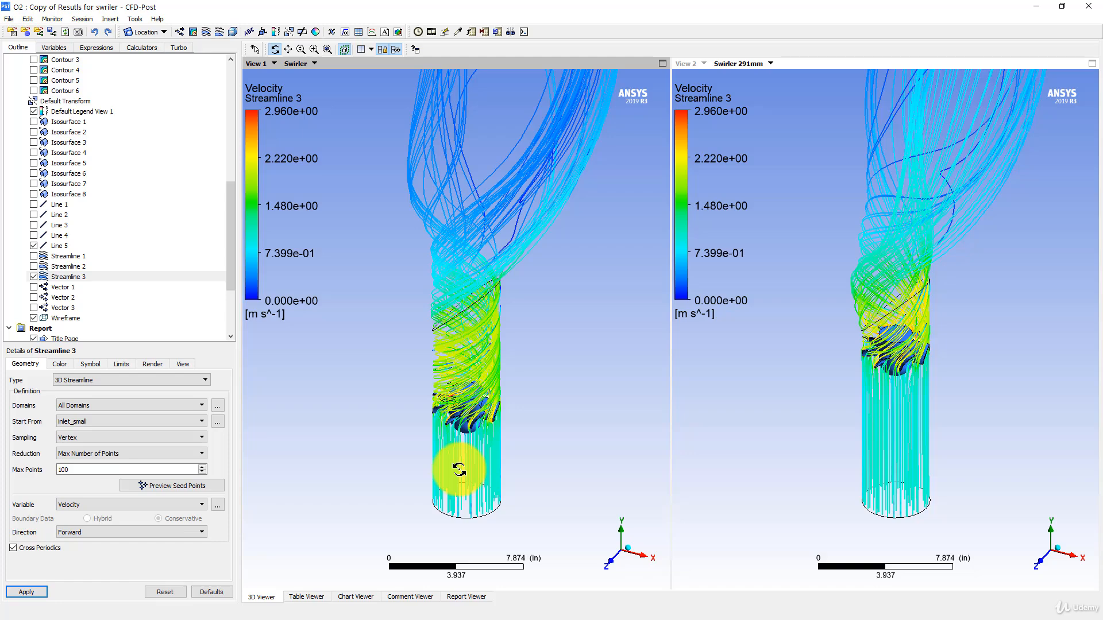
pyautogui.moveTo(459, 470); pyautogui.dragTo(530, 334)
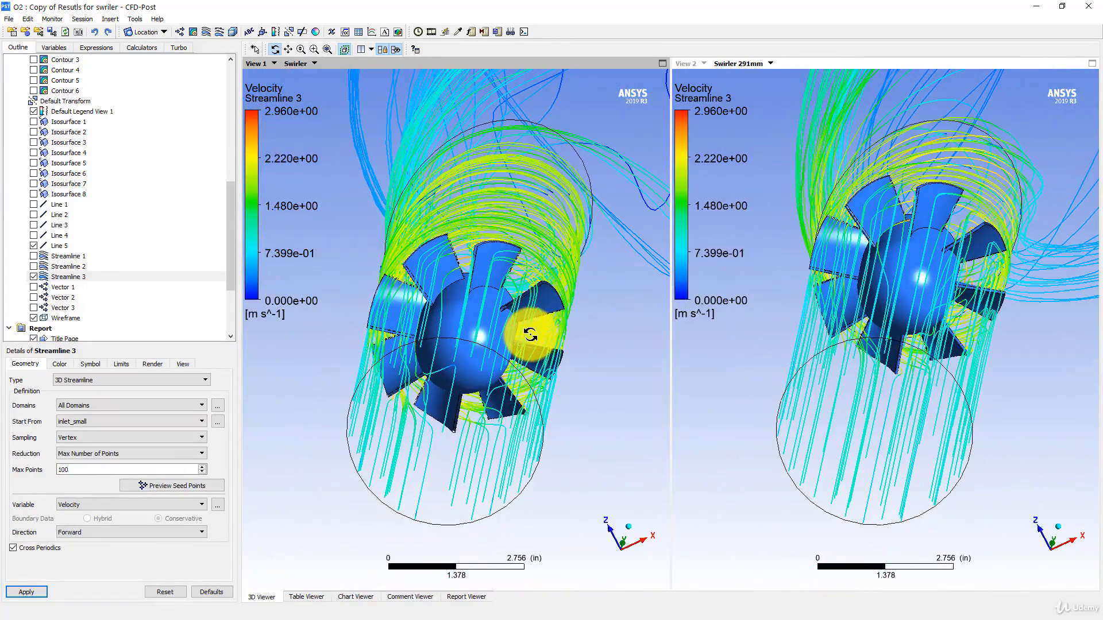